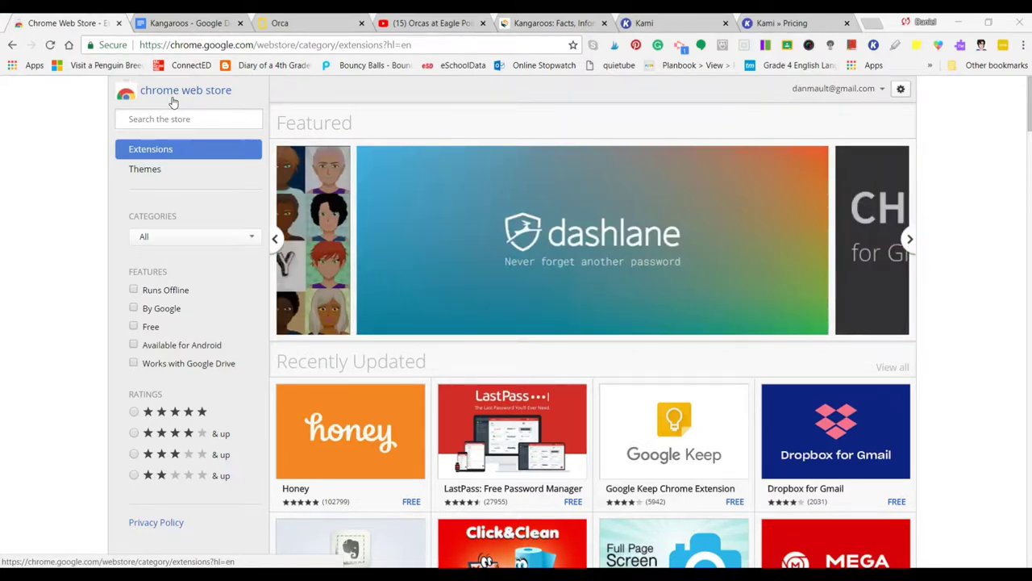
{"action": "left_click", "coordinate": [146, 119]}
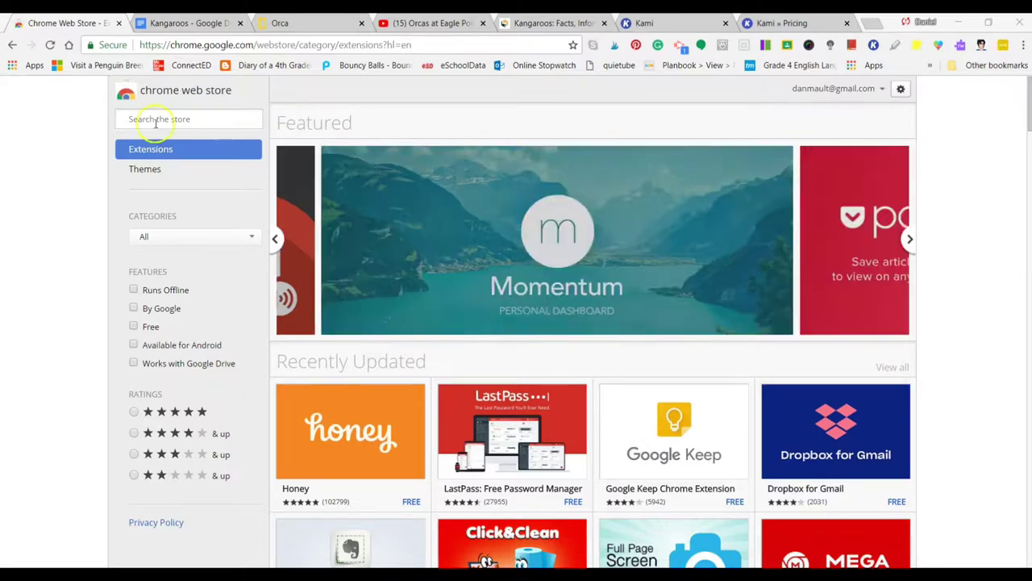
{"action": "left_click", "coordinate": [187, 120]}
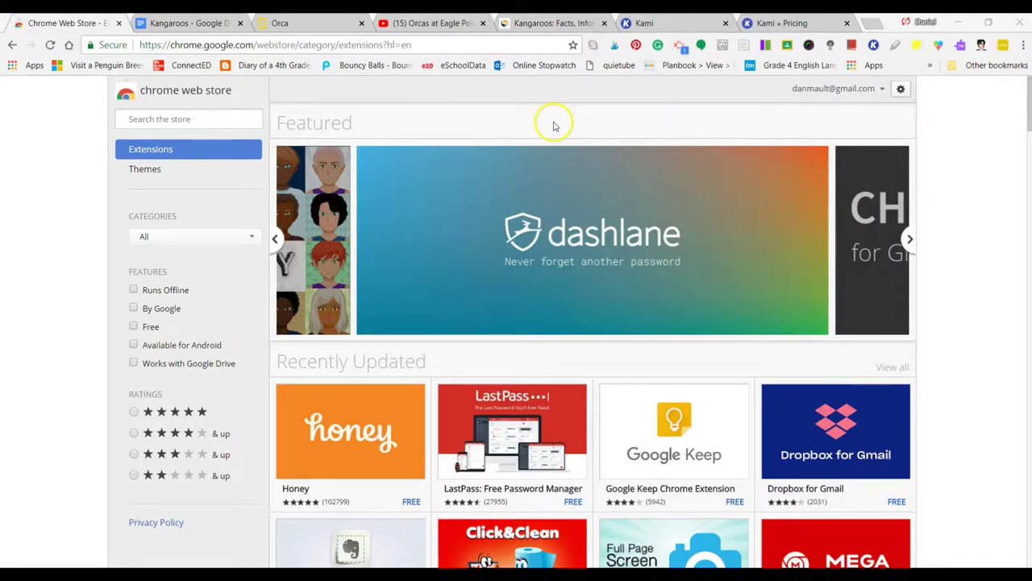
{"action": "left_click", "coordinate": [141, 153]}
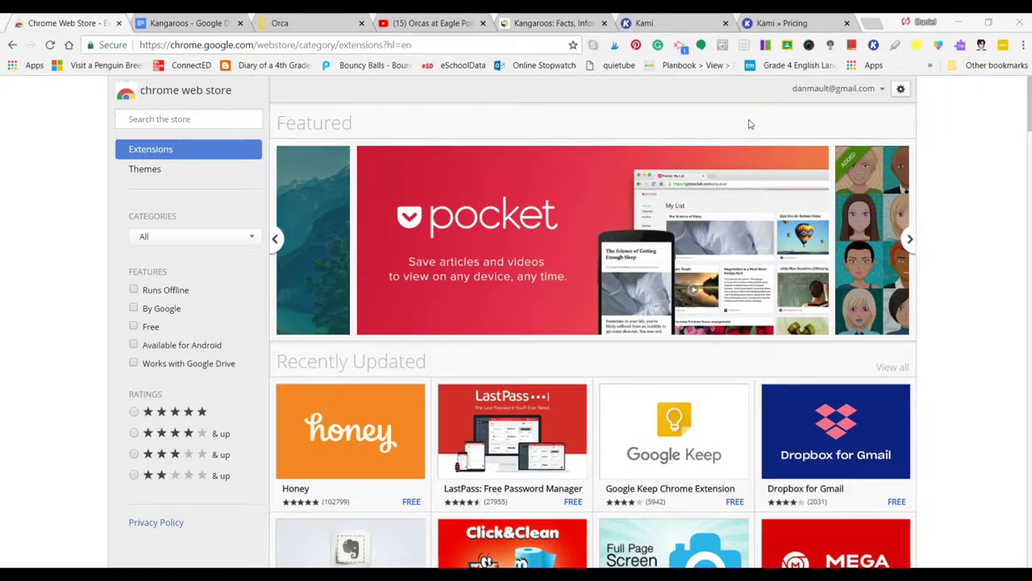
Look at the extension options offered for Alice Keeler Classroom Split, then dismiss them without choosing any.
{"action": "right_click", "coordinate": [765, 46]}
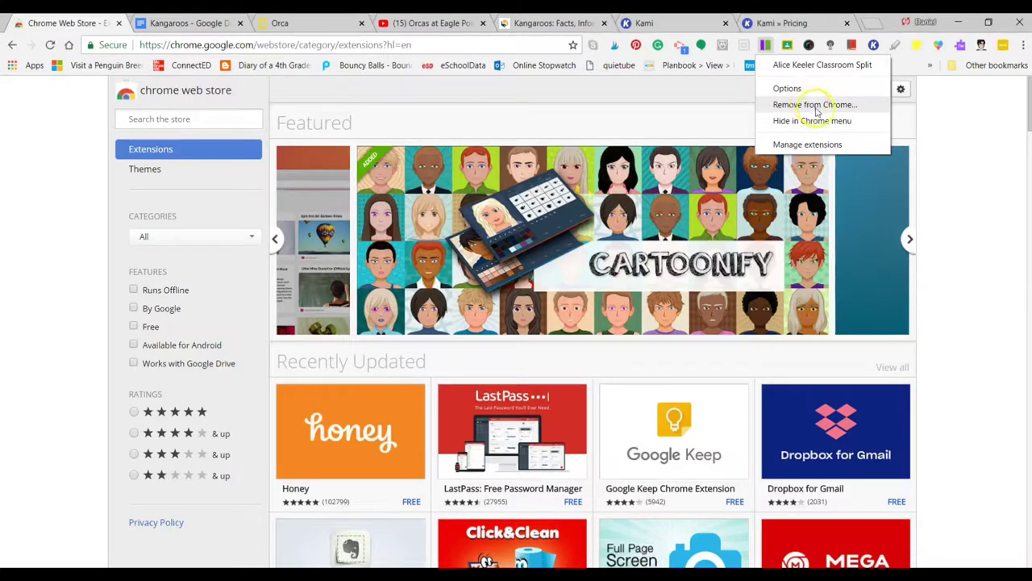
{"action": "left_click", "coordinate": [958, 177]}
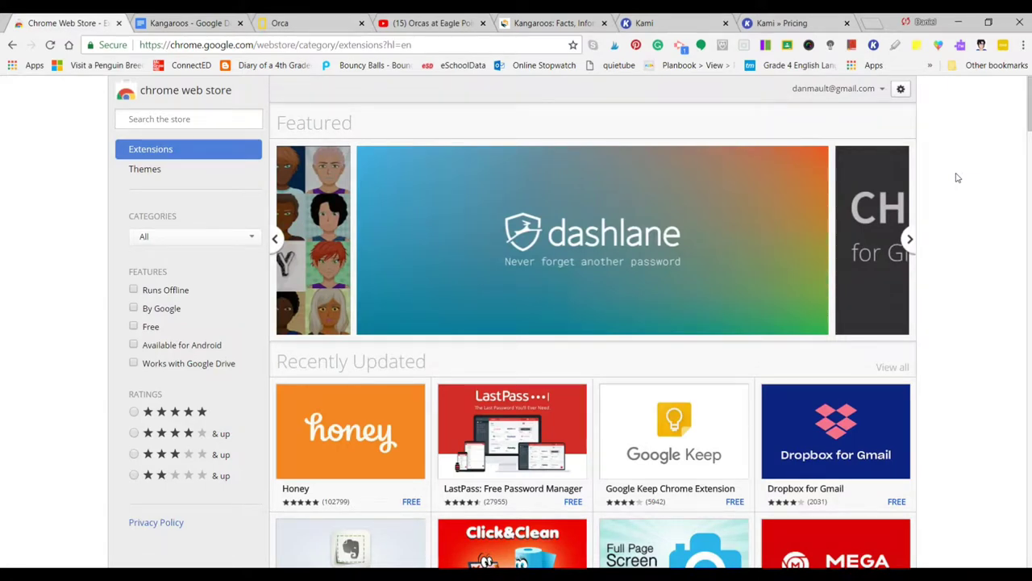
{"action": "left_click", "coordinate": [691, 154]}
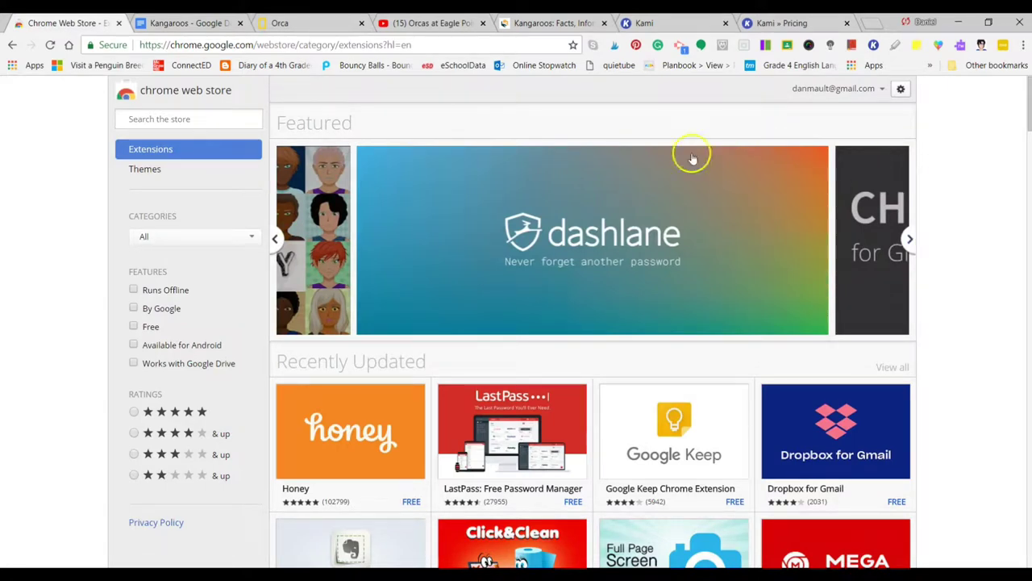
Open the Kangaroos document and show it side by side with Google Classroom using Alice Keeler Classroom Split.
{"action": "left_click", "coordinate": [197, 21]}
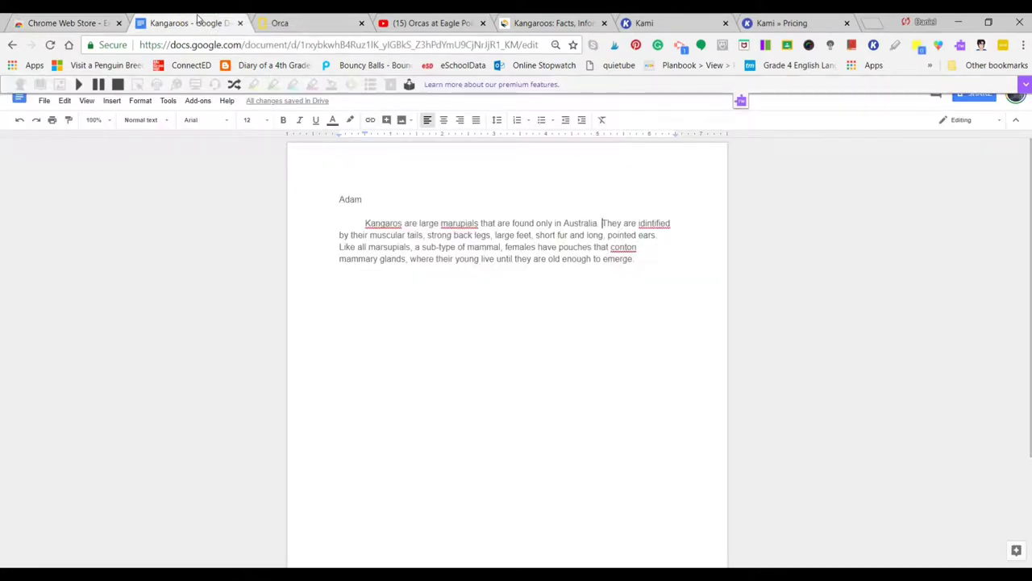
{"action": "left_click", "coordinate": [768, 48]}
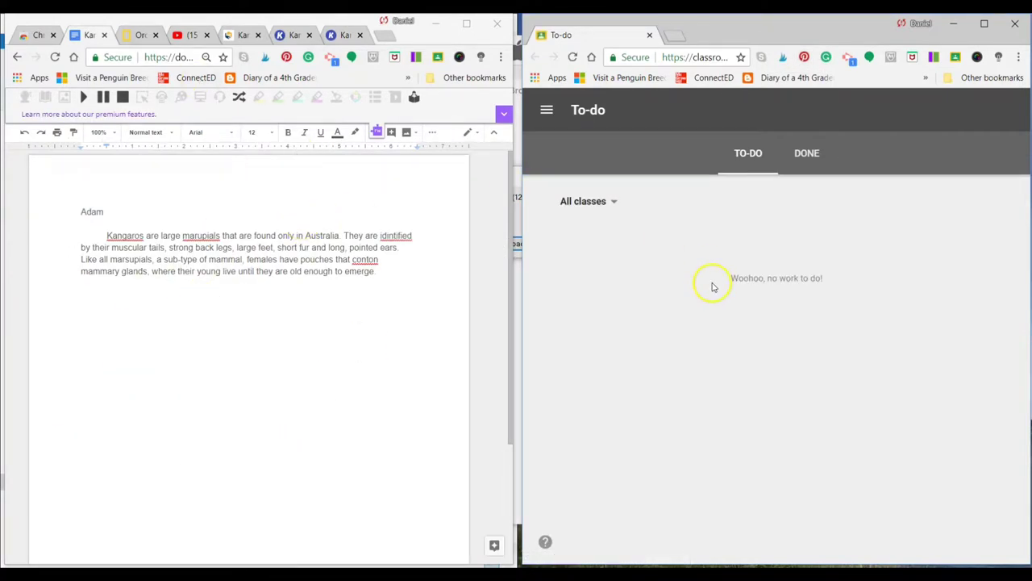
Open the Google Clasroom Gab Group Practice class in the Classroom window and view its Wizard of Oz Chapter 1 assignment.
{"action": "left_click", "coordinate": [548, 111]}
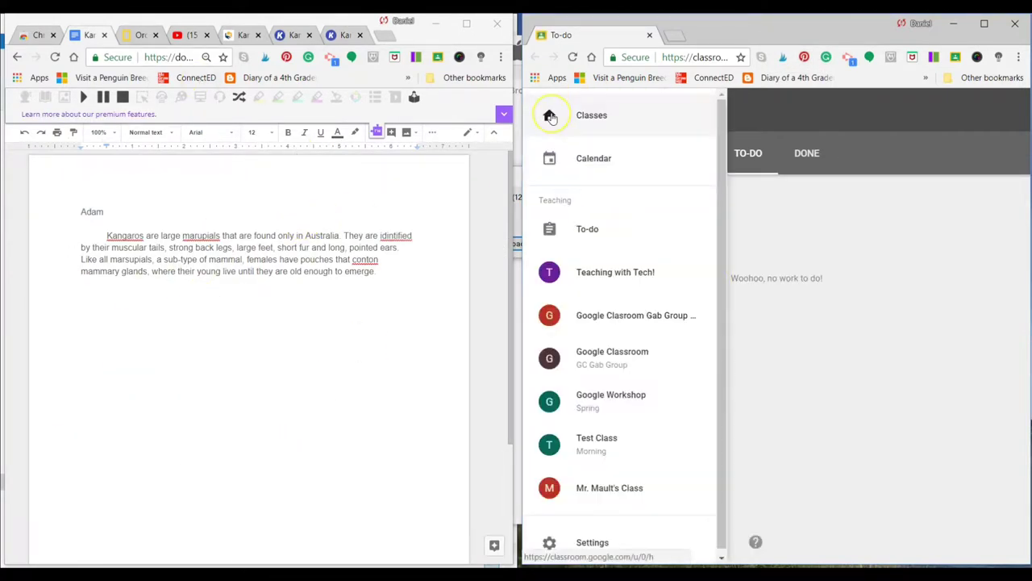
{"action": "left_click", "coordinate": [606, 317]}
{"action": "left_click", "coordinate": [751, 364]}
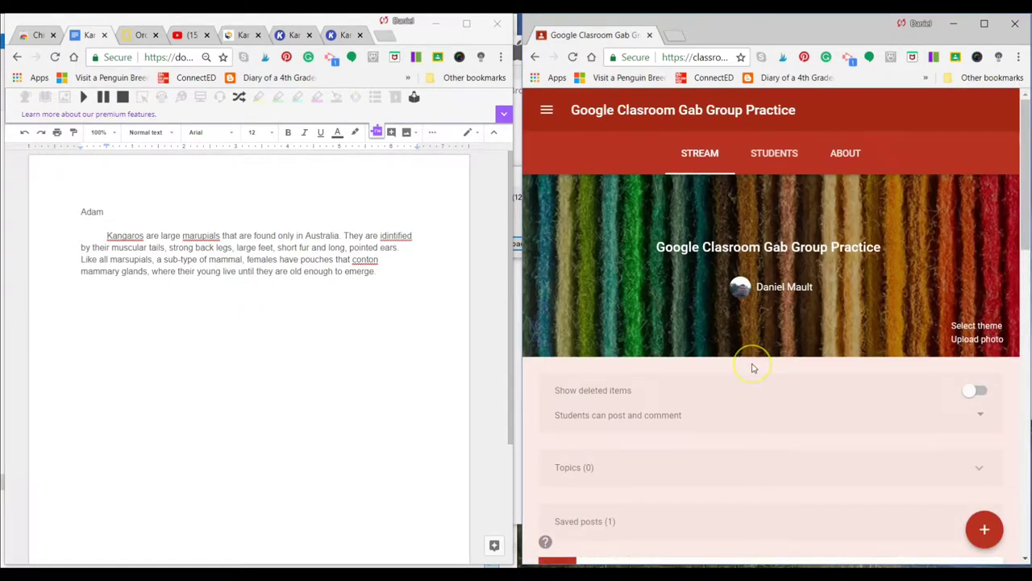
{"action": "scroll", "coordinate": [752, 368], "scroll_direction": "down", "scroll_amount": 5}
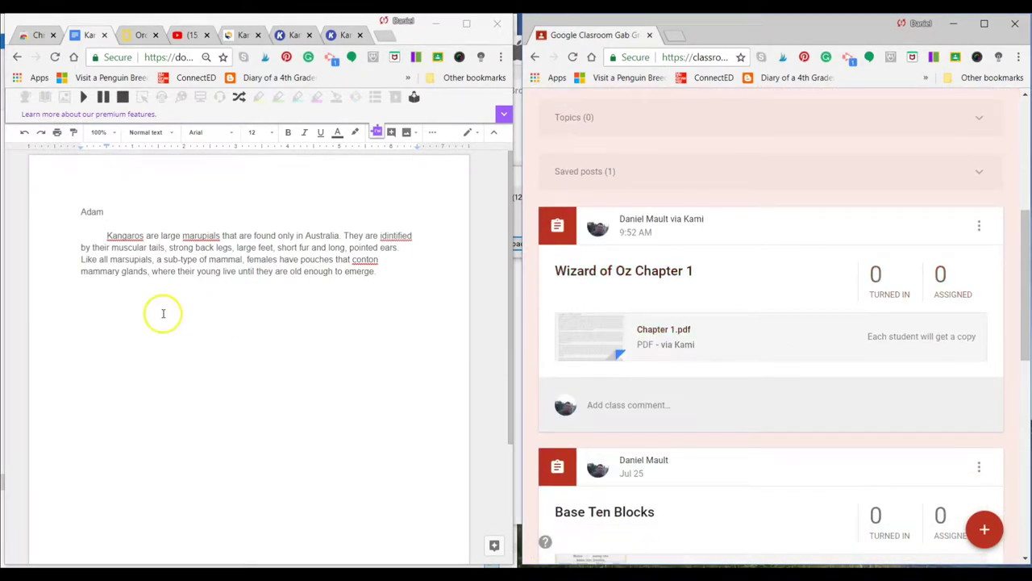
Return to the Kangaroos document and maximize its browser window.
{"action": "left_click", "coordinate": [187, 266]}
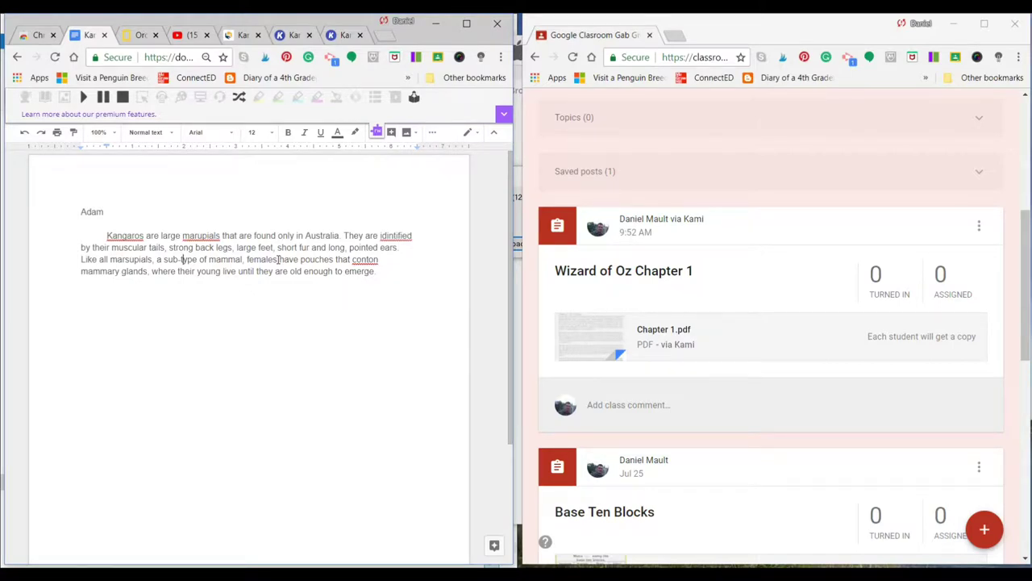
{"action": "left_click", "coordinate": [467, 27]}
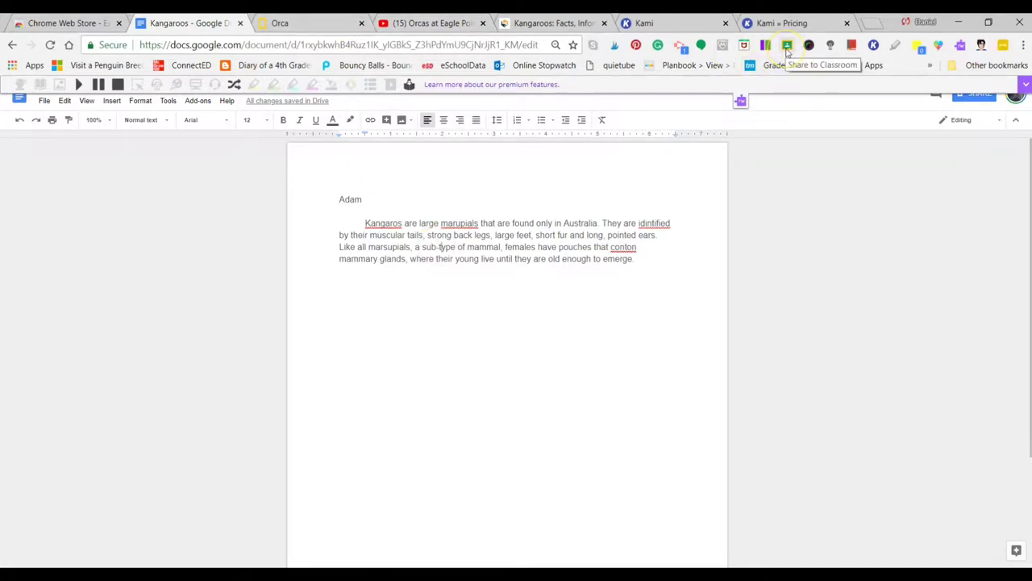
Switch to the National Geographic Kids Orca page and look over its content.
{"action": "left_click", "coordinate": [307, 28]}
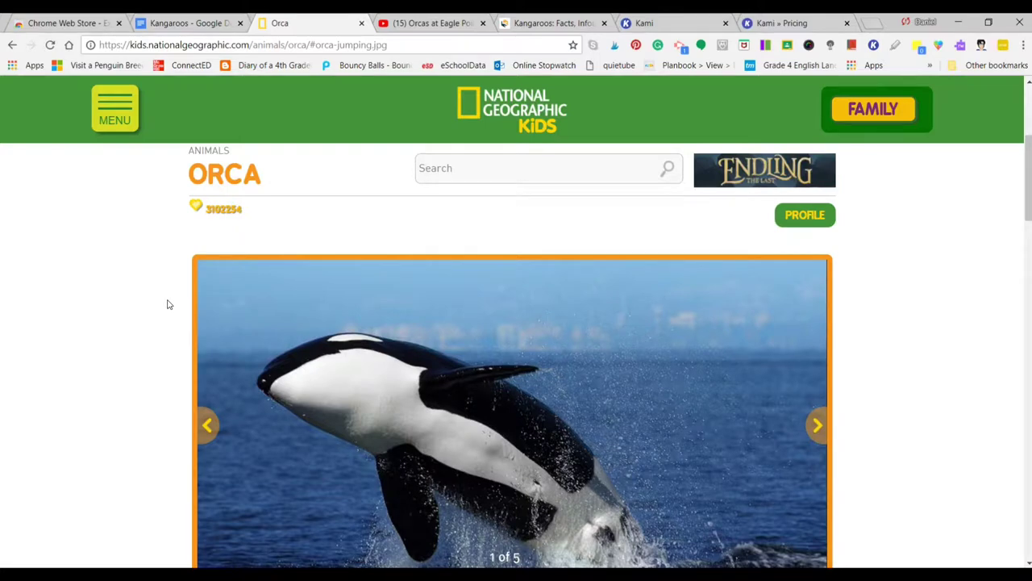
{"action": "scroll", "coordinate": [168, 304], "scroll_direction": "up", "scroll_amount": 2}
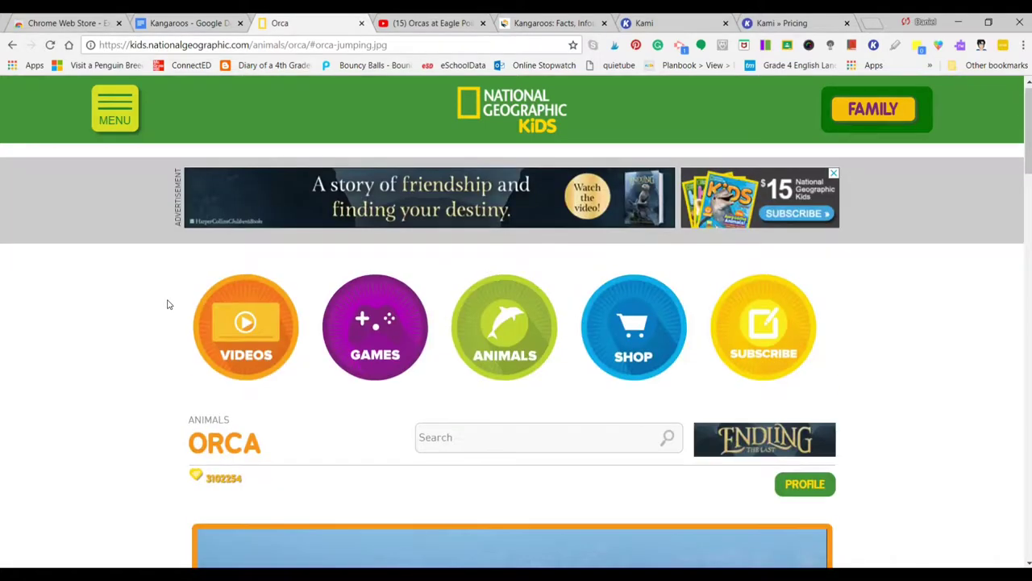
{"action": "scroll", "coordinate": [168, 304], "scroll_direction": "down", "scroll_amount": 5}
{"action": "scroll", "coordinate": [169, 304], "scroll_direction": "up", "scroll_amount": 5}
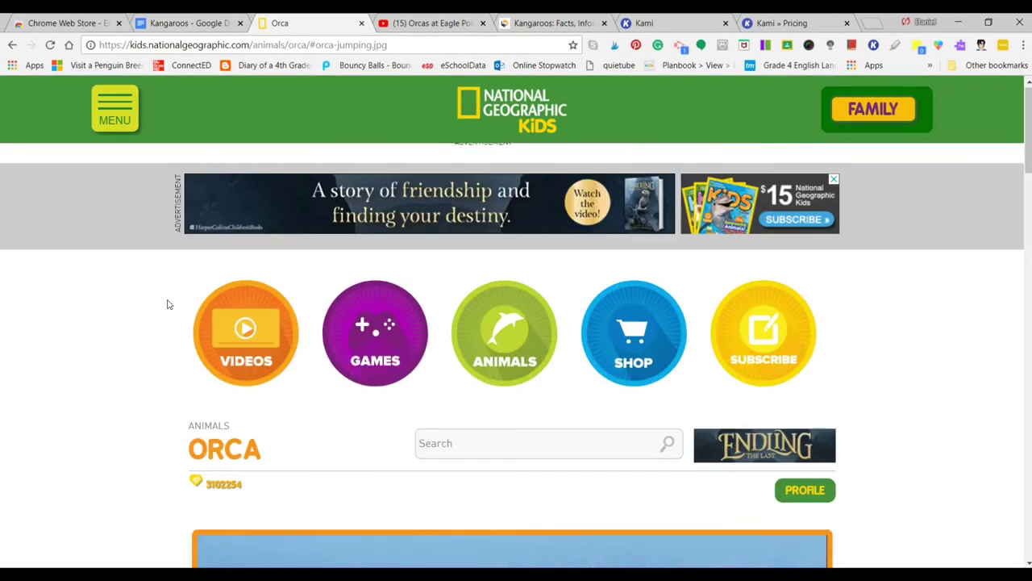
{"action": "left_click", "coordinate": [760, 145]}
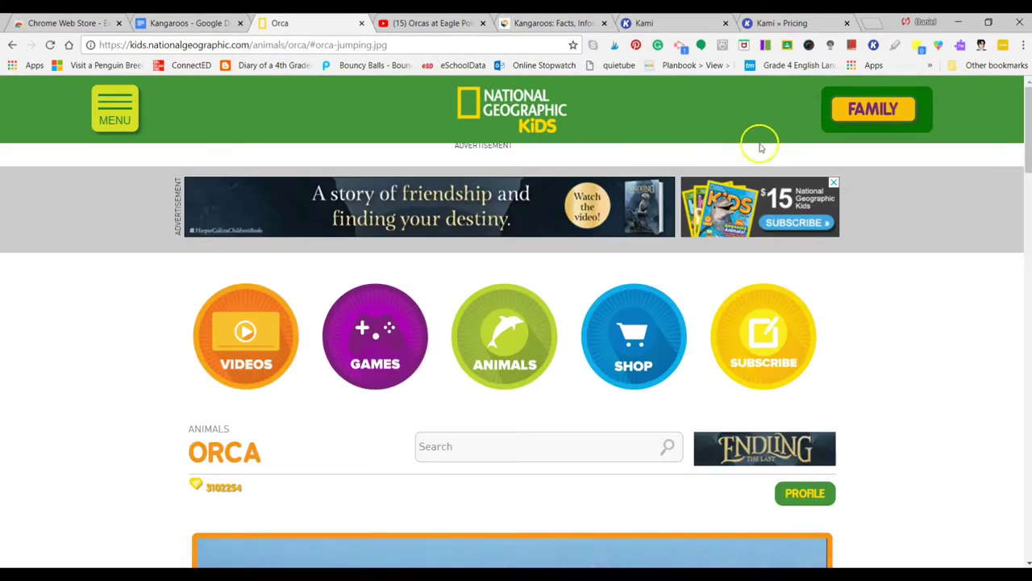
Start Share to Classroom for the Orca page and choose the Google Clasroom Gab Group Practice class.
{"action": "left_click", "coordinate": [787, 45]}
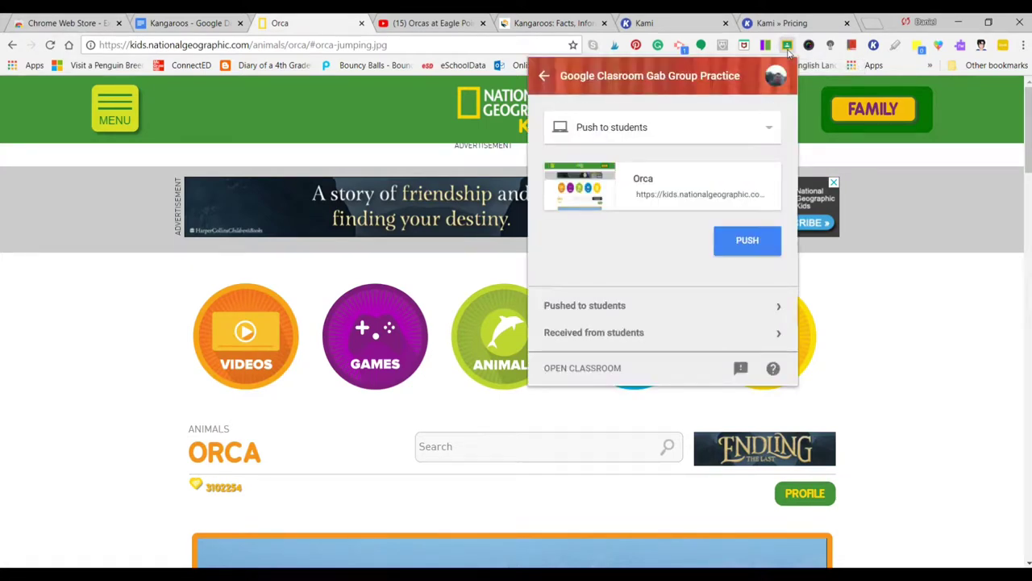
{"action": "left_click", "coordinate": [741, 367]}
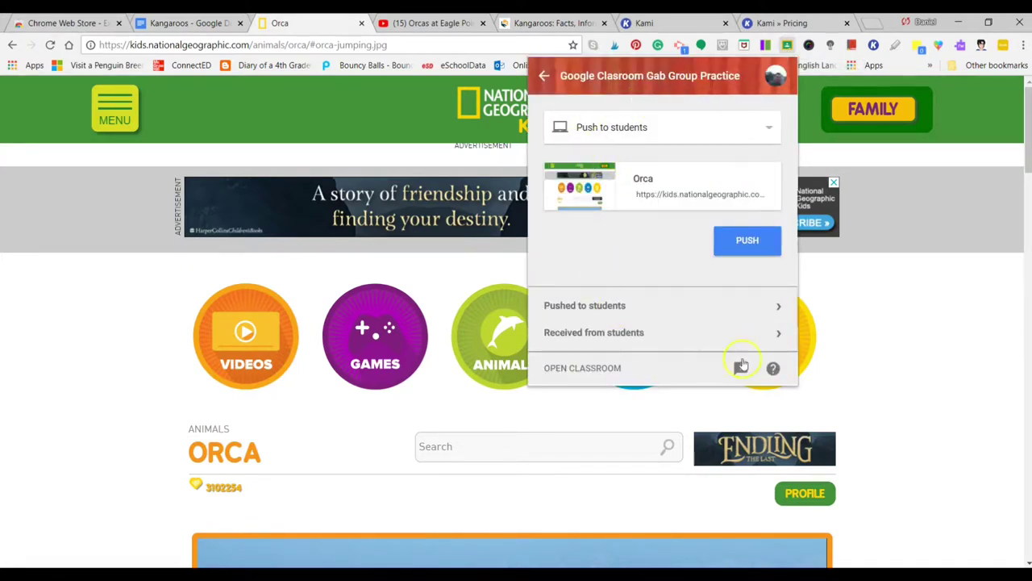
{"action": "left_click", "coordinate": [543, 75]}
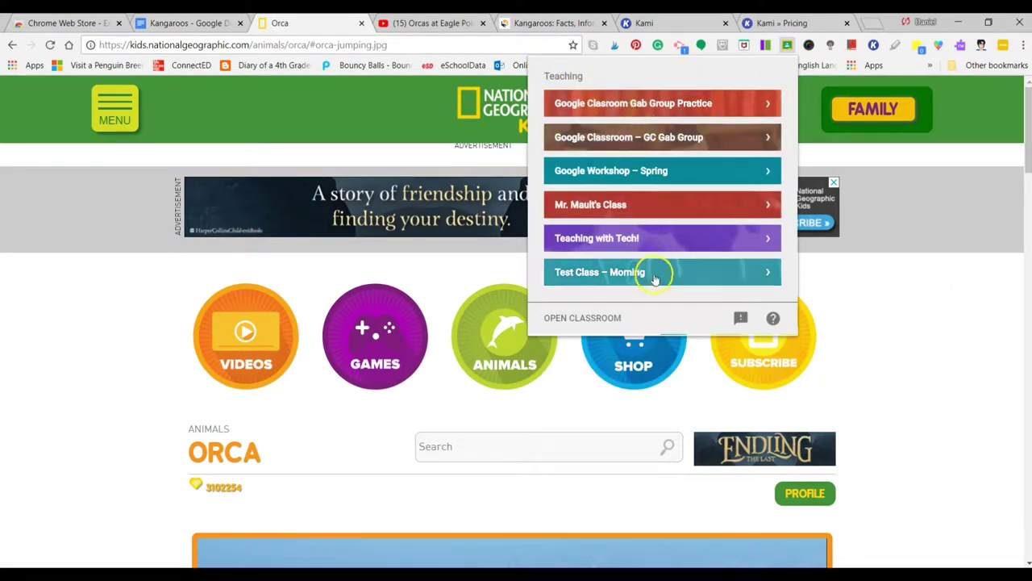
{"action": "left_click", "coordinate": [636, 105]}
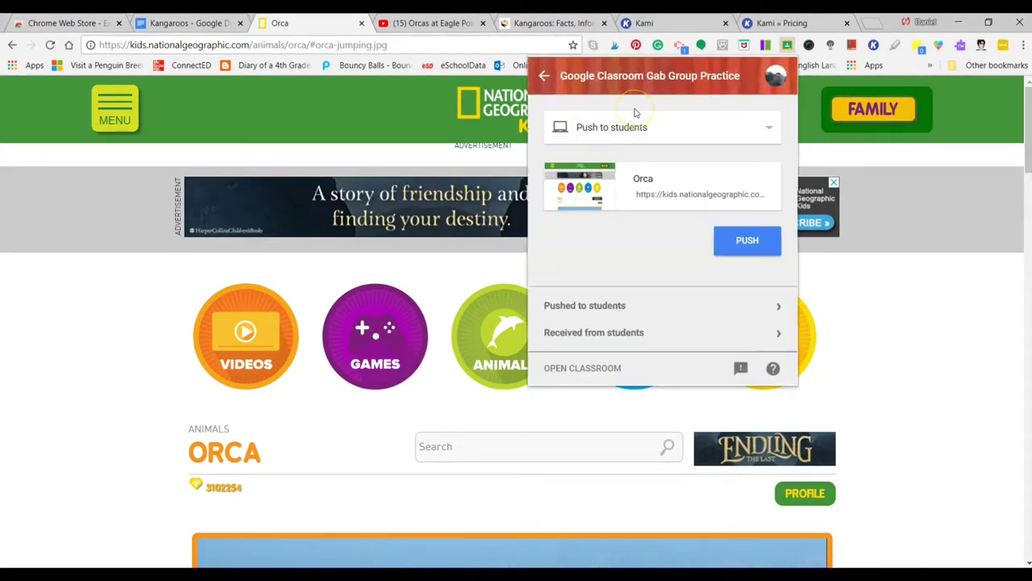
Review the ways to share the Orca page with the class, then close Share to Classroom without sending.
{"action": "left_click", "coordinate": [674, 132]}
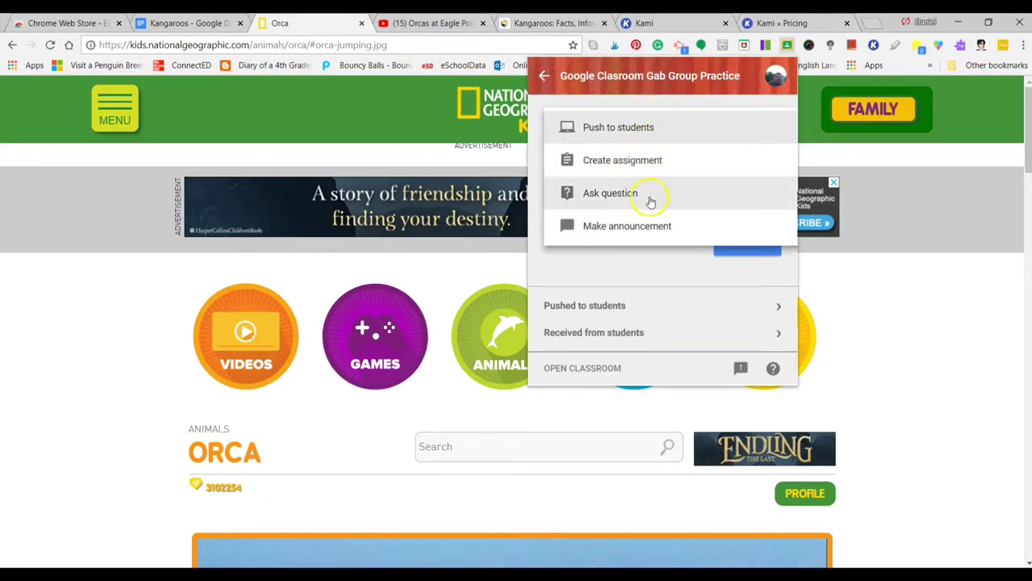
{"action": "left_click", "coordinate": [581, 268]}
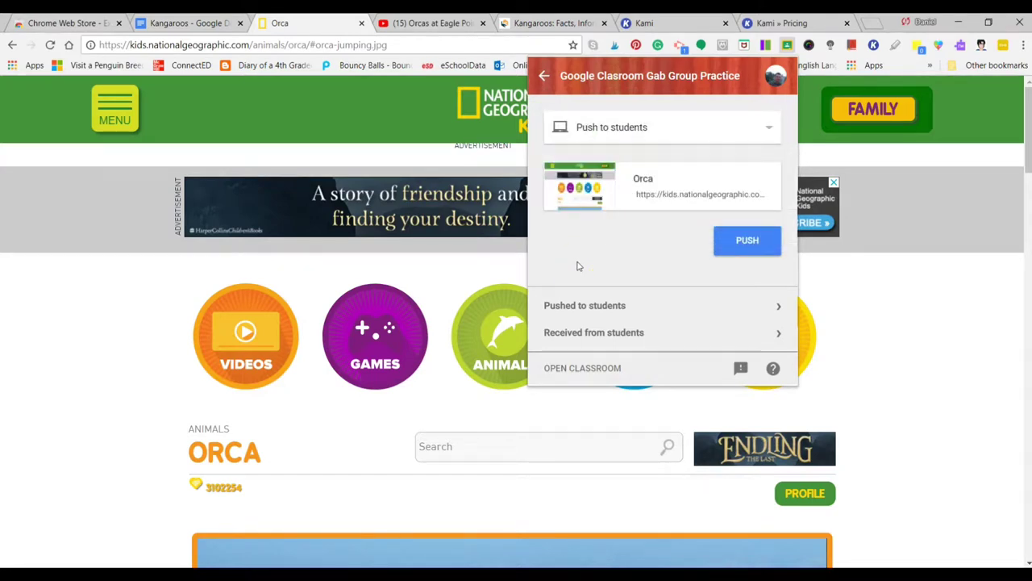
{"action": "left_click", "coordinate": [660, 142]}
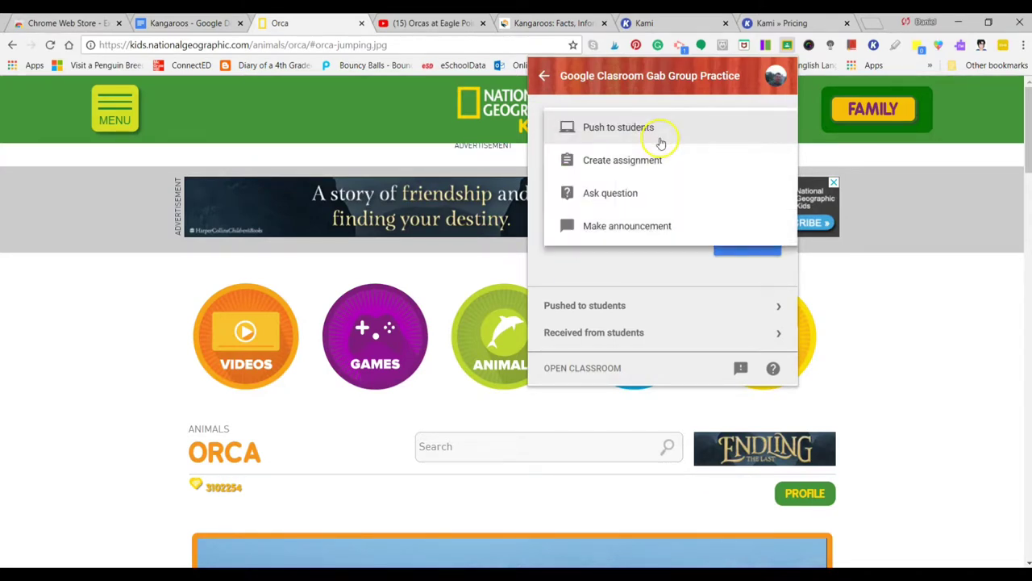
{"action": "left_click", "coordinate": [564, 276]}
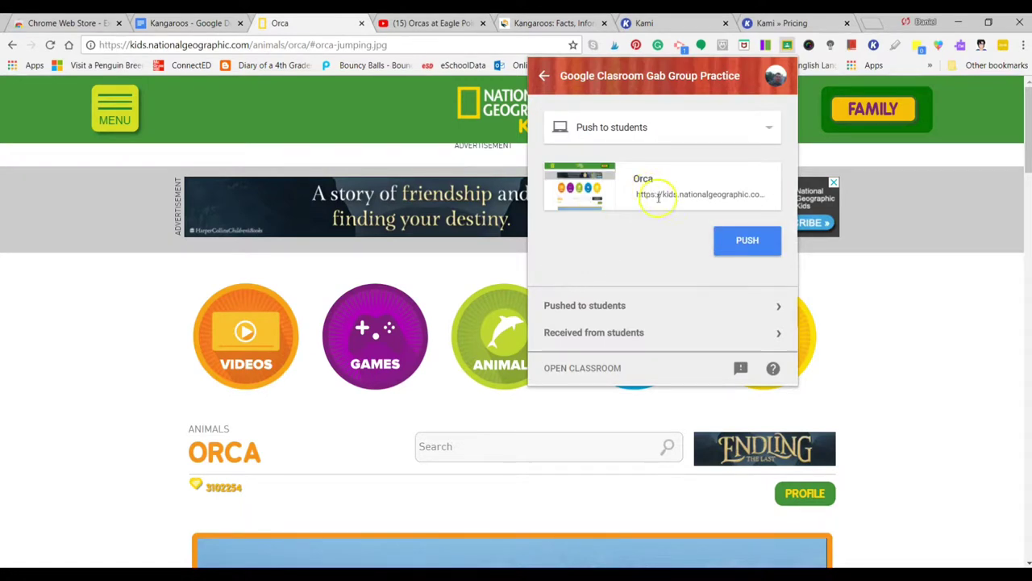
{"action": "left_click", "coordinate": [891, 329]}
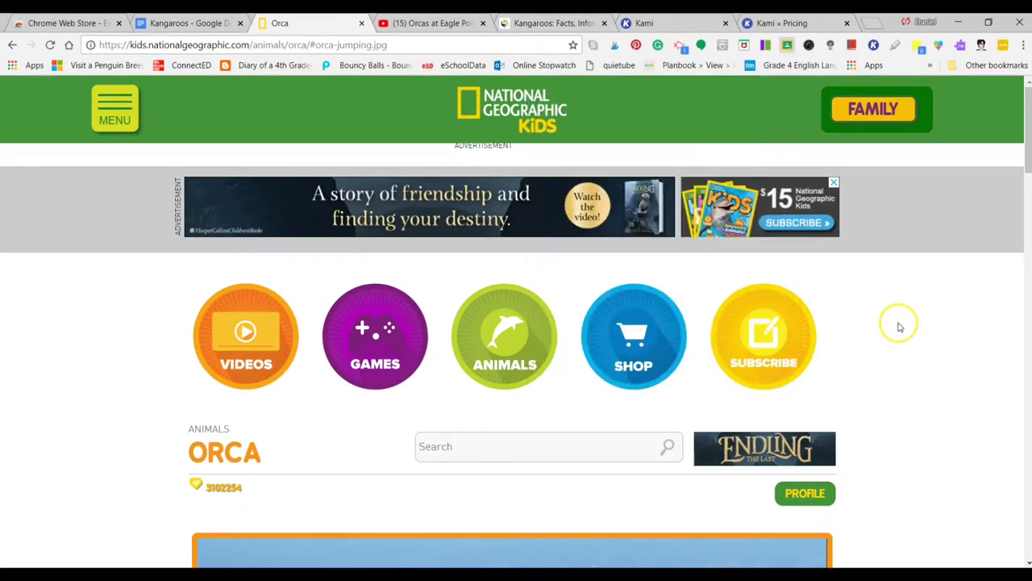
Start Share to Classroom for the Kangaroos document and review the available sharing actions, keeping Push to students.
{"action": "left_click", "coordinate": [176, 25]}
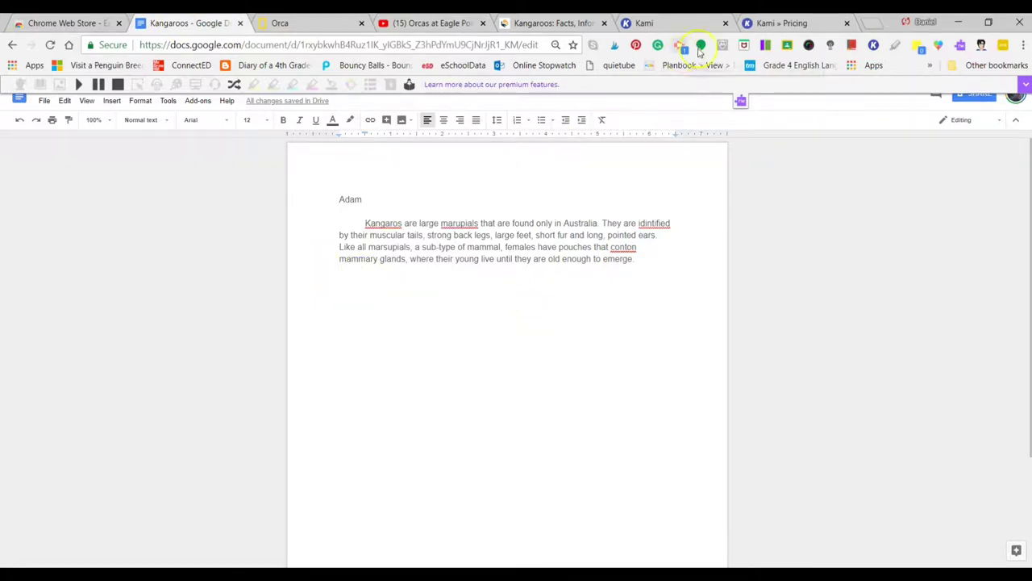
{"action": "left_click", "coordinate": [788, 46]}
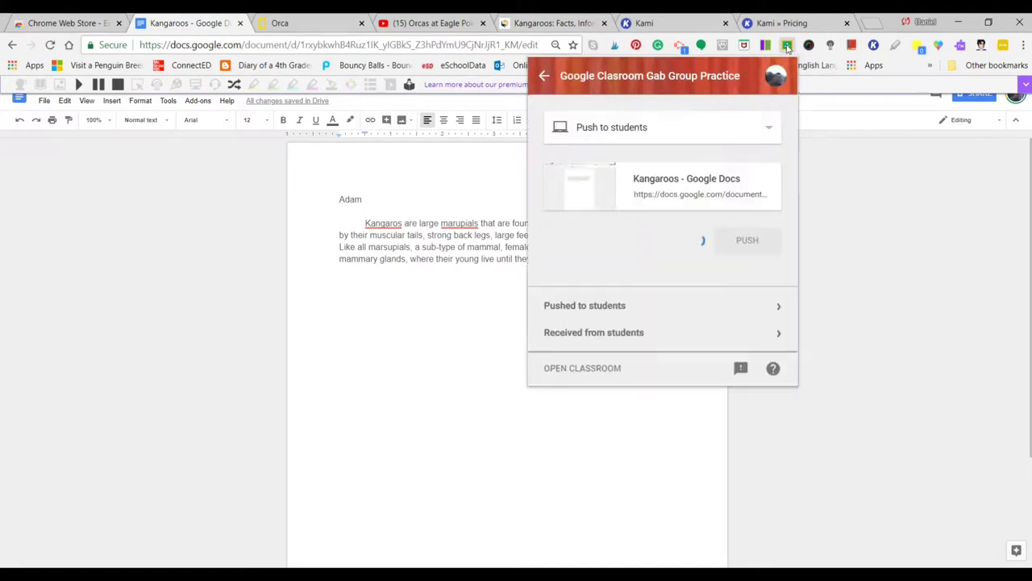
{"action": "left_click", "coordinate": [613, 131]}
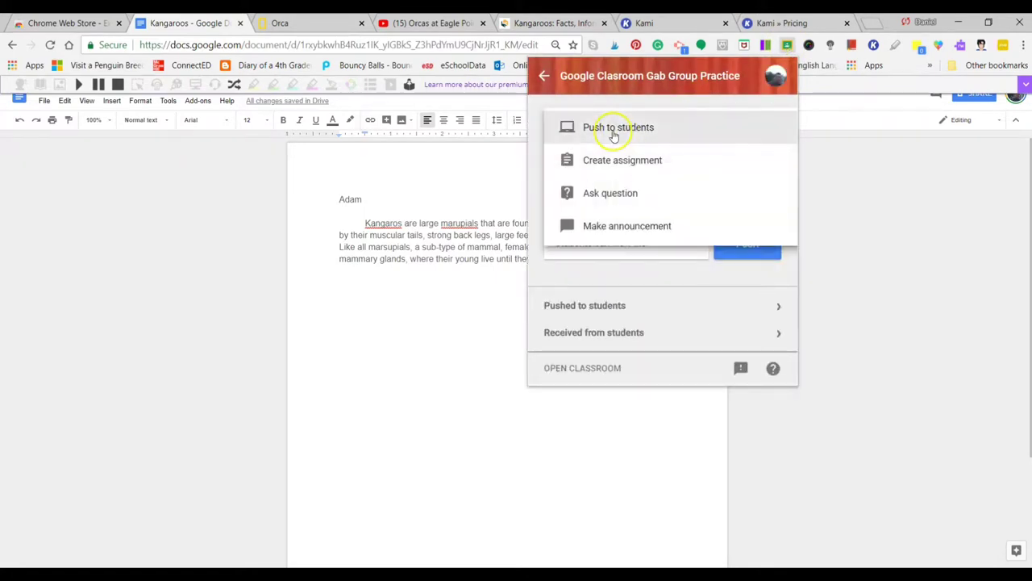
{"action": "left_click", "coordinate": [535, 125]}
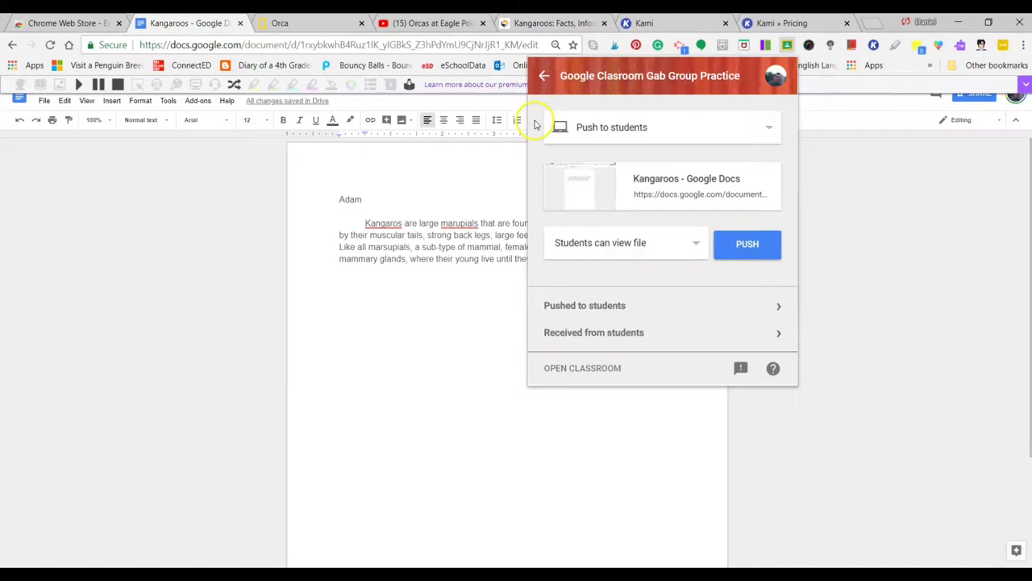
Review the student view, comment and edit permissions for the Kangaroos file, then close Share to Classroom without pushing.
{"action": "left_click", "coordinate": [683, 247]}
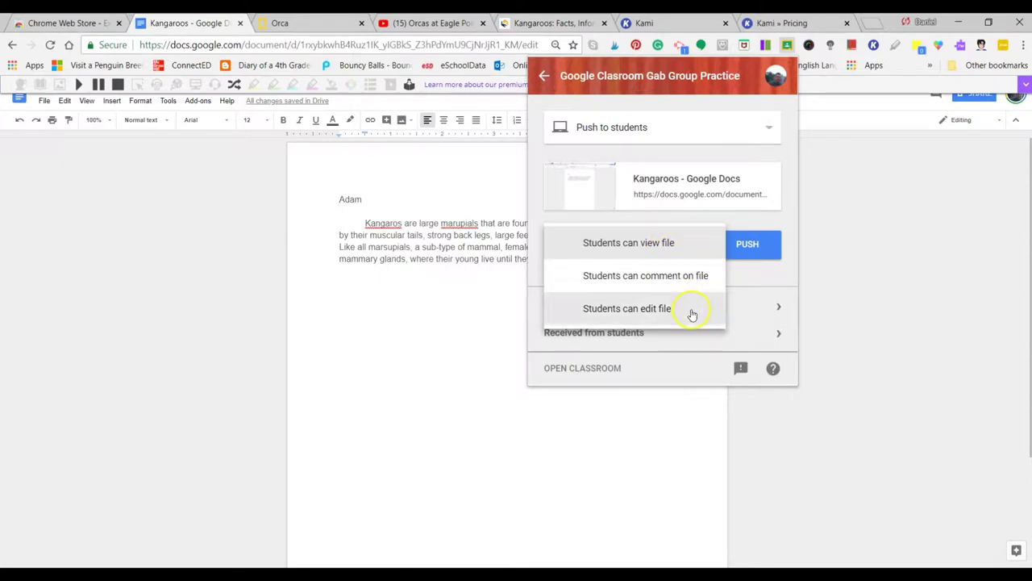
{"action": "left_click", "coordinate": [702, 276]}
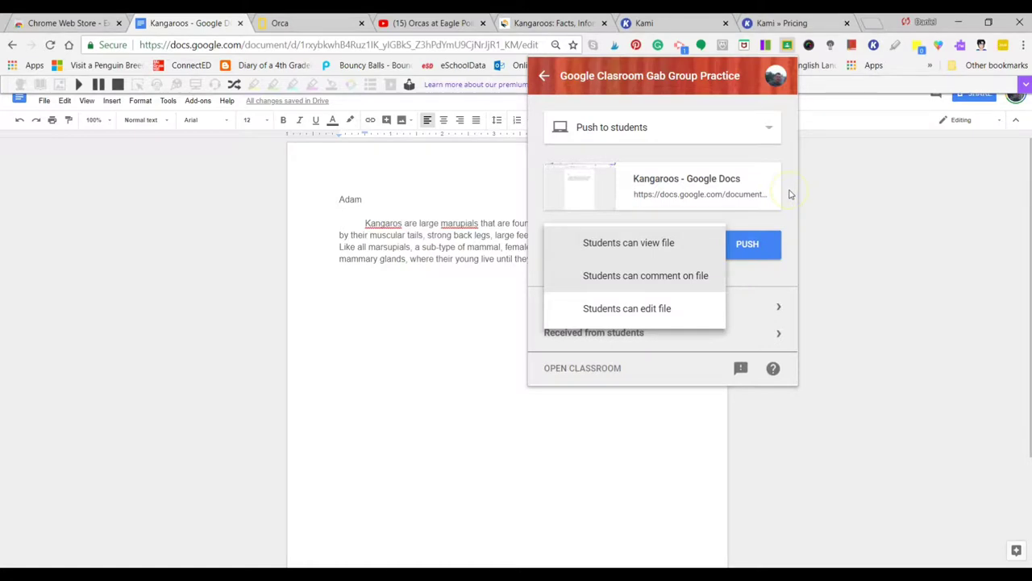
{"action": "left_click", "coordinate": [790, 193]}
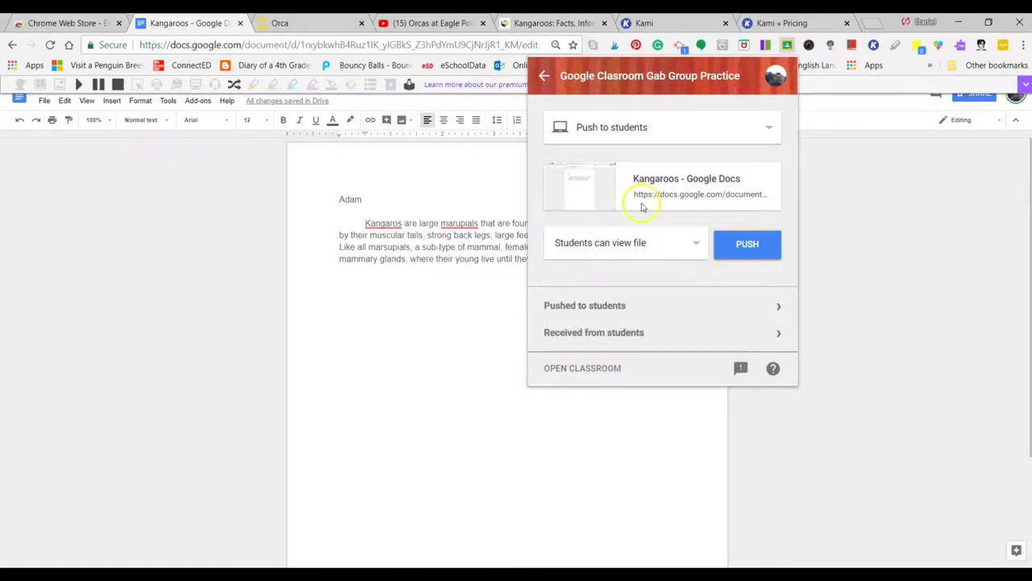
{"action": "left_click", "coordinate": [861, 358]}
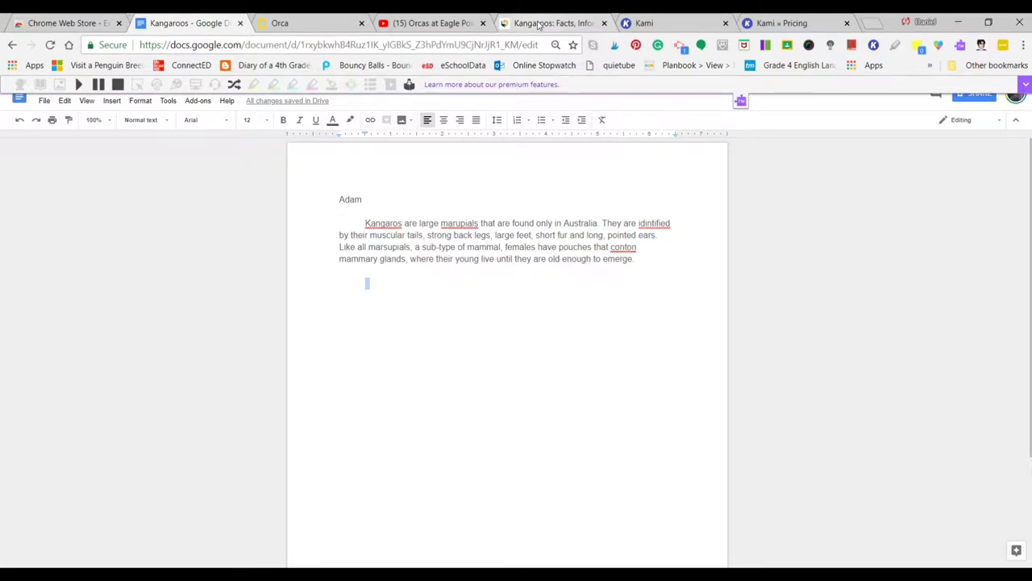
Use Awesome Screenshot to capture a selected area of about 667 x 376 around the Kangaroo Facts heading, photo and first paragraph.
{"action": "left_click", "coordinate": [539, 25]}
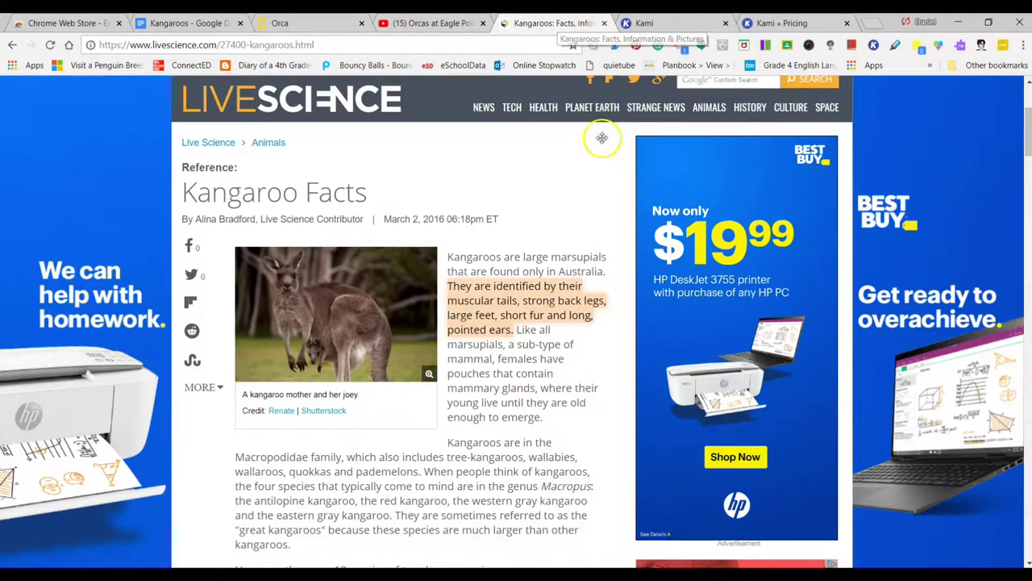
{"action": "left_click", "coordinate": [809, 47]}
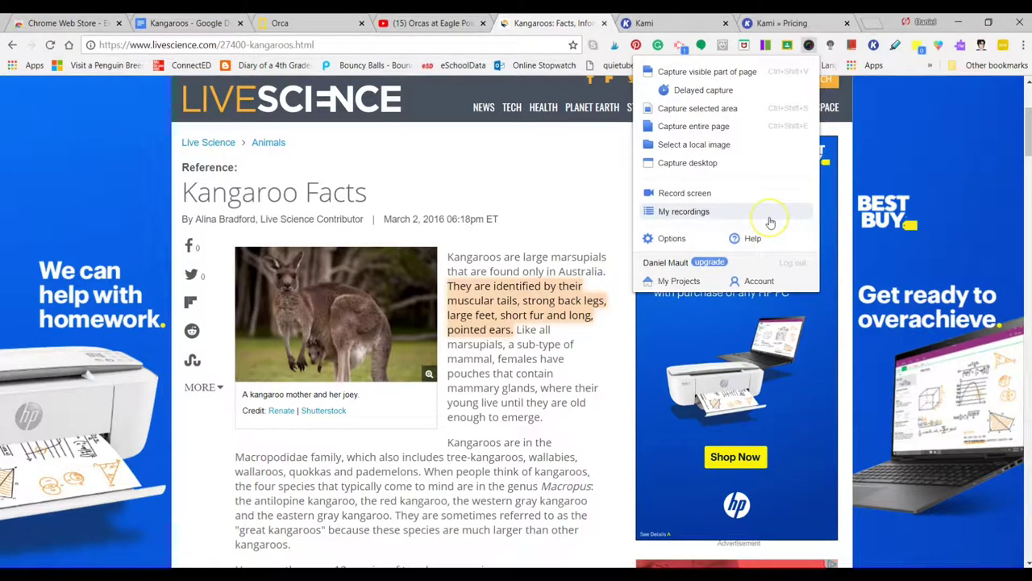
{"action": "left_click", "coordinate": [731, 75]}
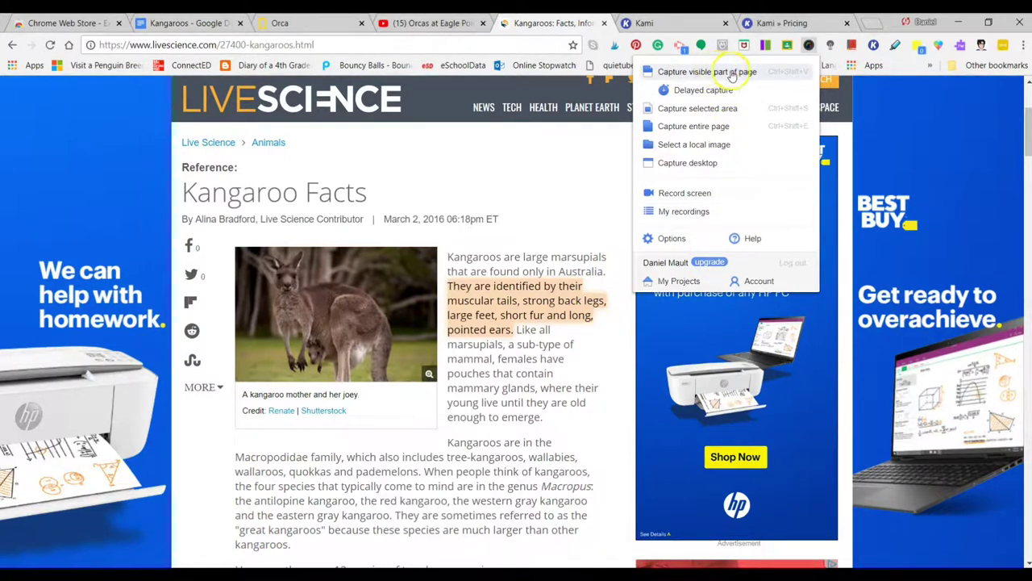
{"action": "left_click", "coordinate": [714, 110]}
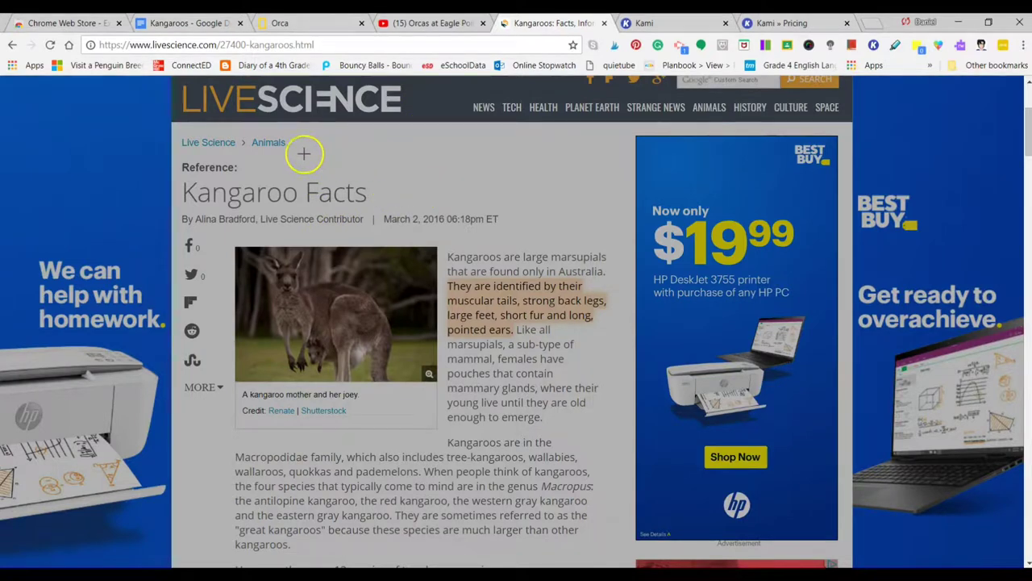
{"action": "left_click_drag", "start_coordinate": [178, 179], "coordinate": [628, 433]}
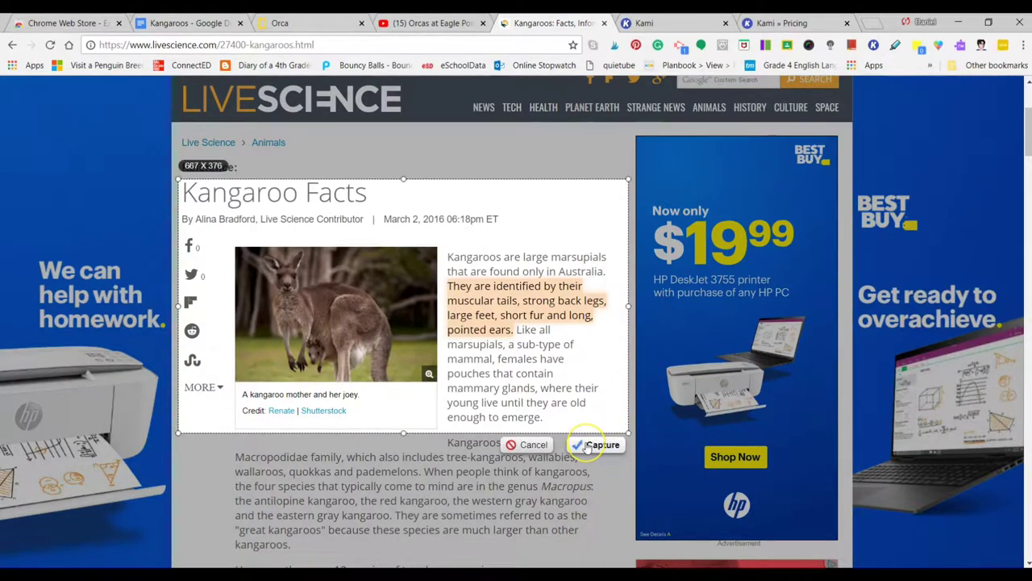
{"action": "left_click", "coordinate": [597, 444]}
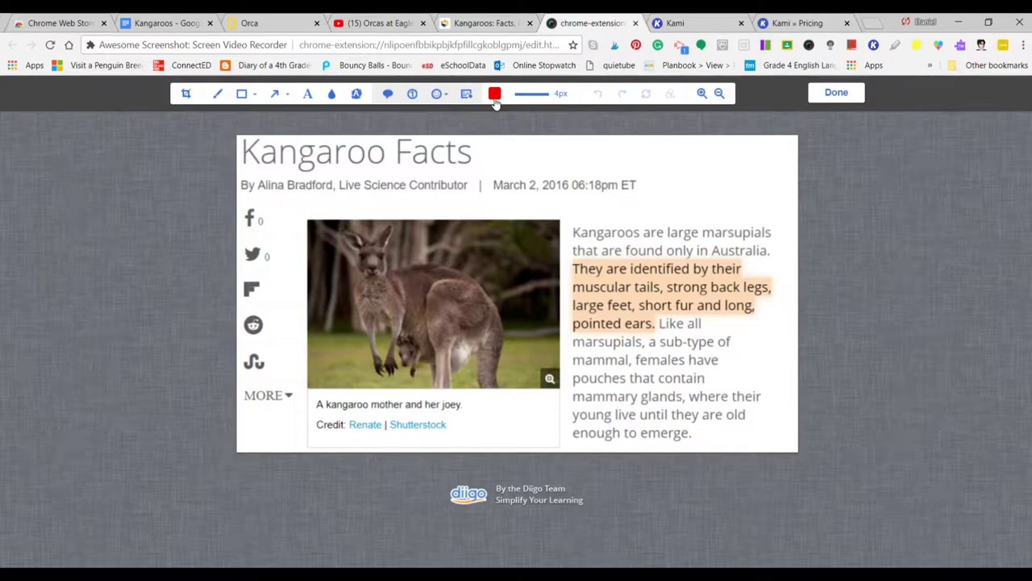
Finish editing the Kangaroo Facts screenshot, upload it to New project under its suggested name, and copy the image link.
{"action": "left_click", "coordinate": [837, 93]}
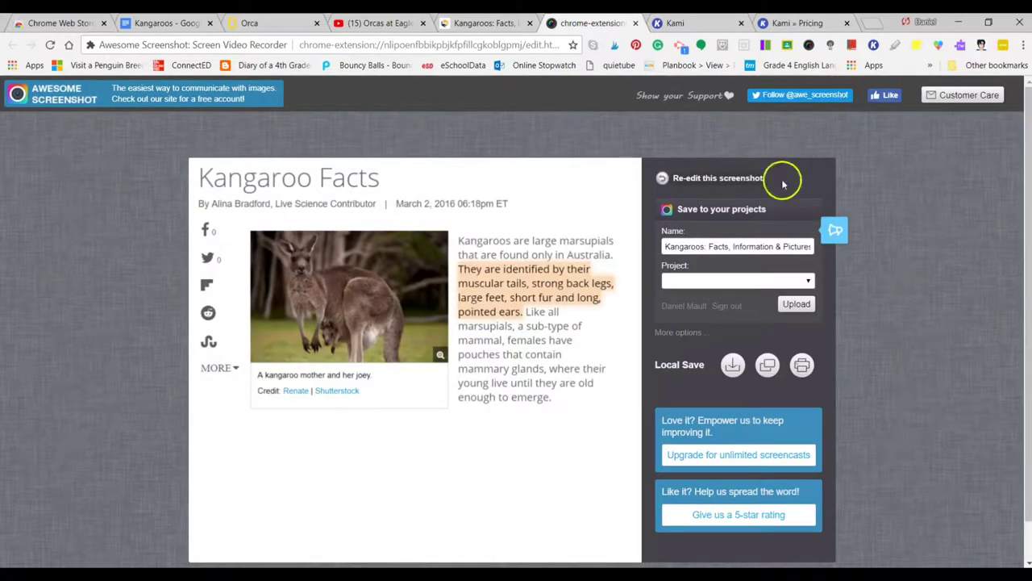
{"action": "left_click", "coordinate": [710, 249]}
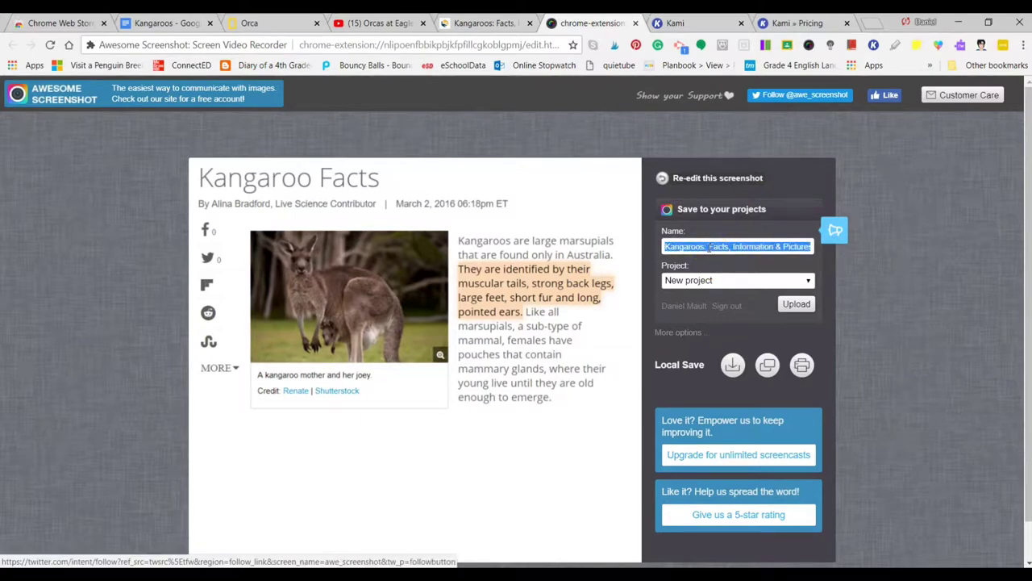
{"action": "left_click", "coordinate": [686, 276]}
{"action": "left_click", "coordinate": [790, 304]}
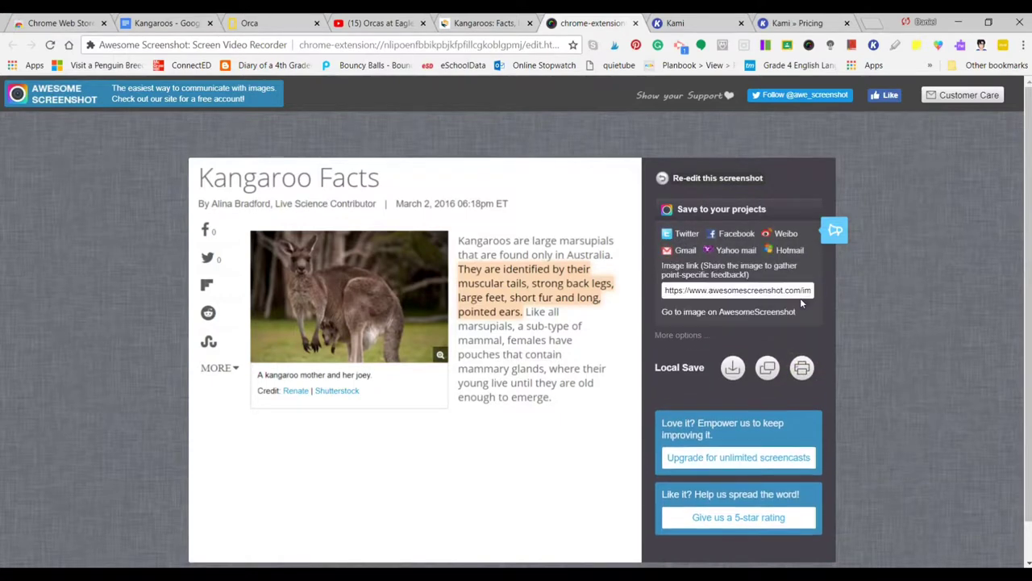
{"action": "left_click", "coordinate": [701, 292]}
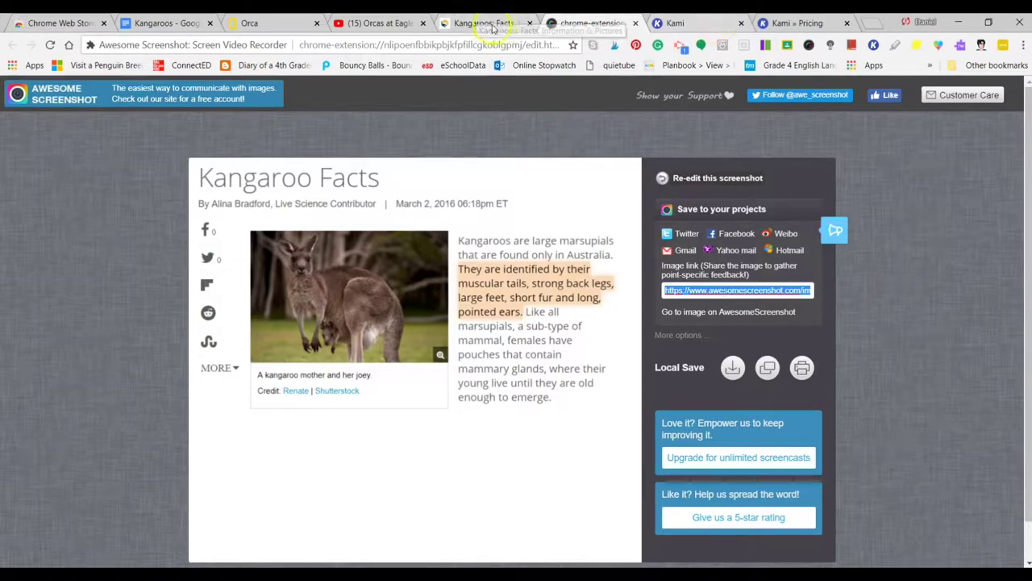
Open Google Classroom in a new tab and enter the Google Clasroom Gab Group Practice class.
{"action": "left_click", "coordinate": [872, 23]}
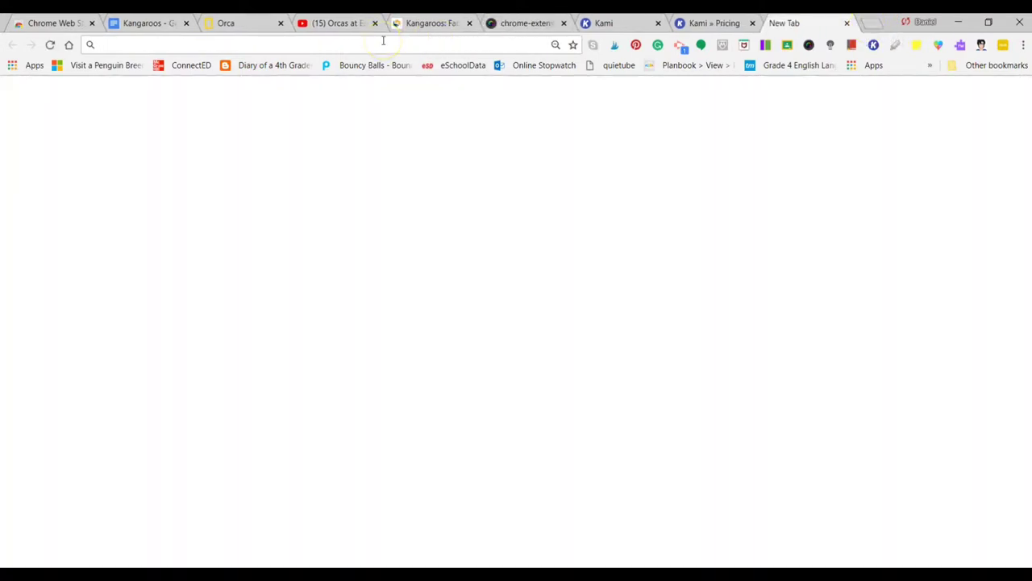
{"action": "type", "text": "class"}
{"action": "key", "text": "Return"}
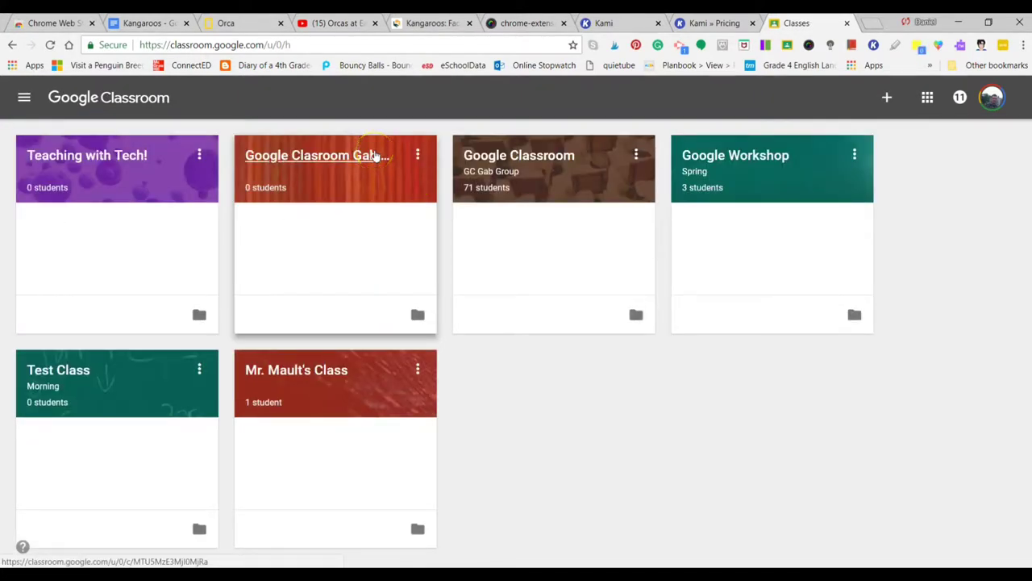
{"action": "left_click", "coordinate": [345, 159]}
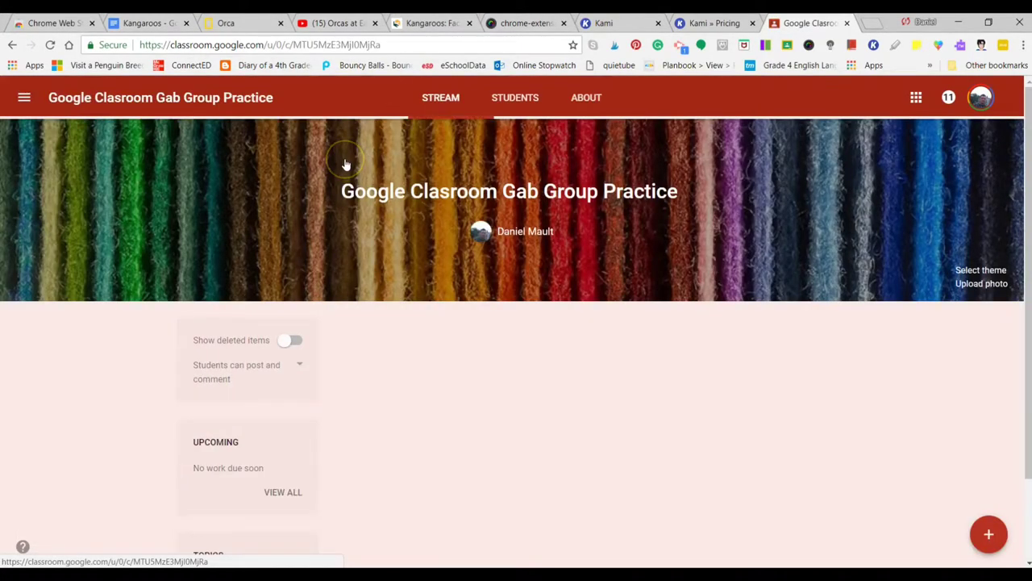
Create a question in the class and attach the copied screenshot link to it.
{"action": "mouse_move", "coordinate": [989, 535]}
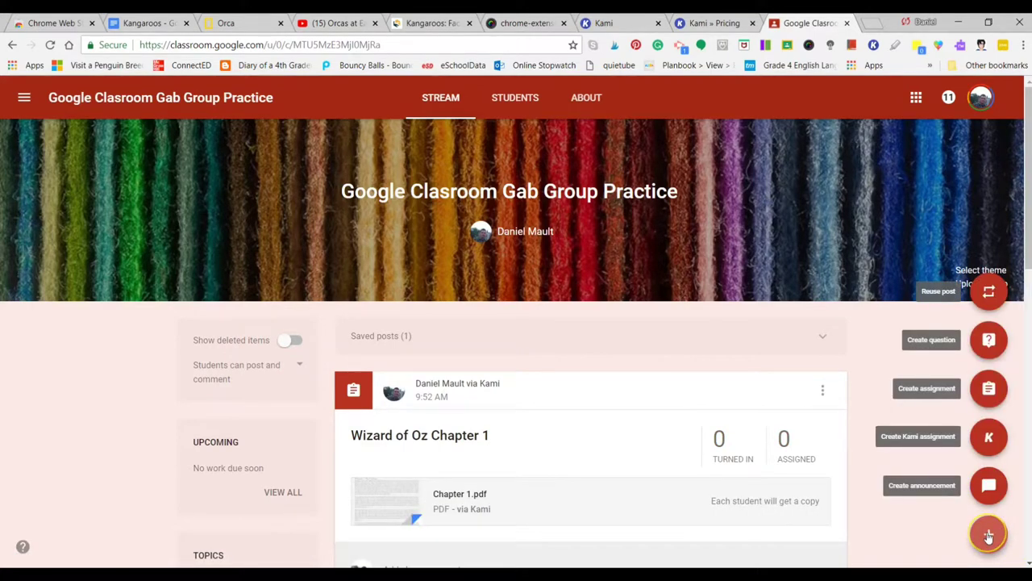
{"action": "left_click", "coordinate": [989, 339]}
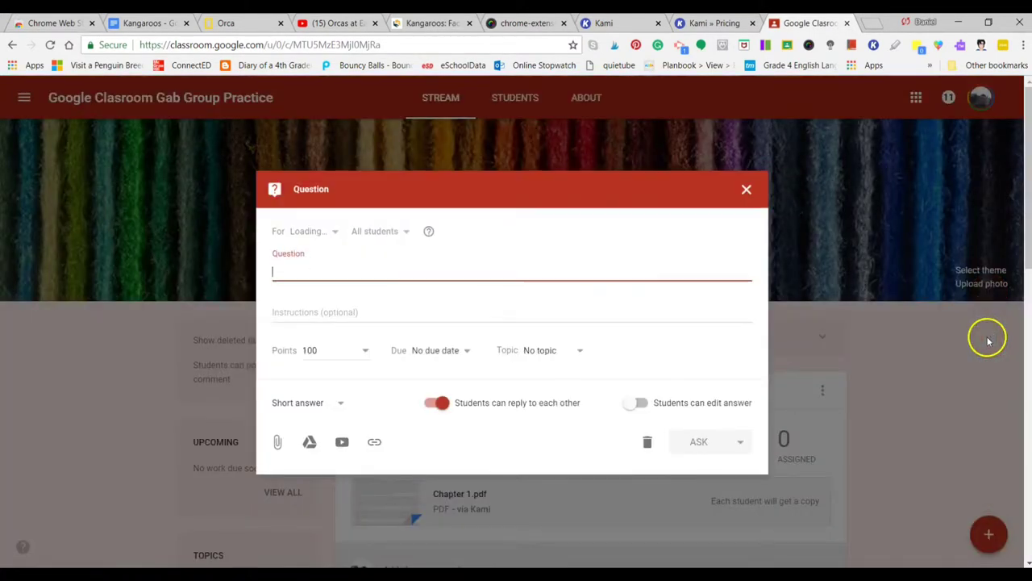
{"action": "left_click", "coordinate": [374, 441]}
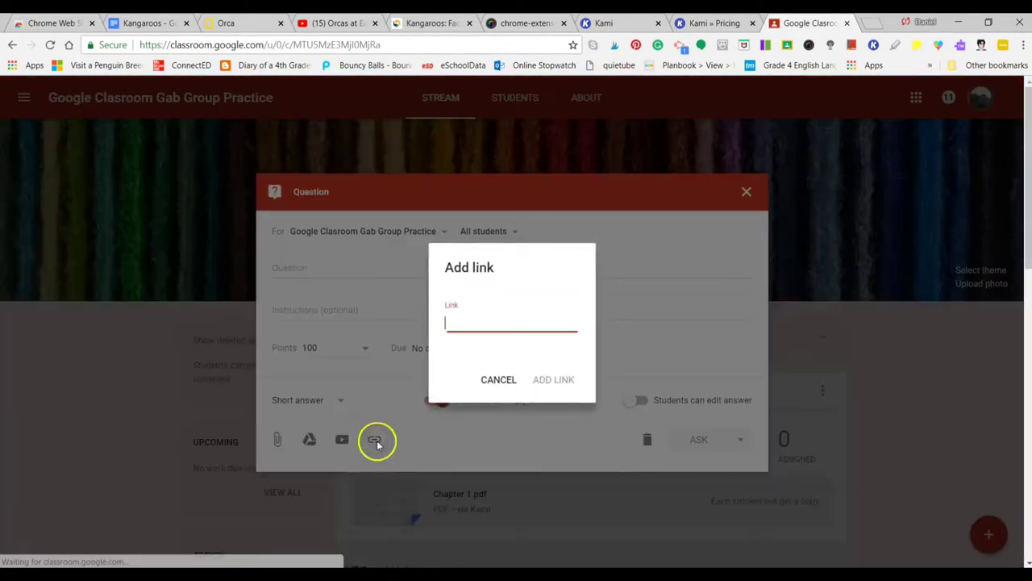
{"action": "key", "text": "ctrl+v"}
{"action": "left_click", "coordinate": [560, 381]}
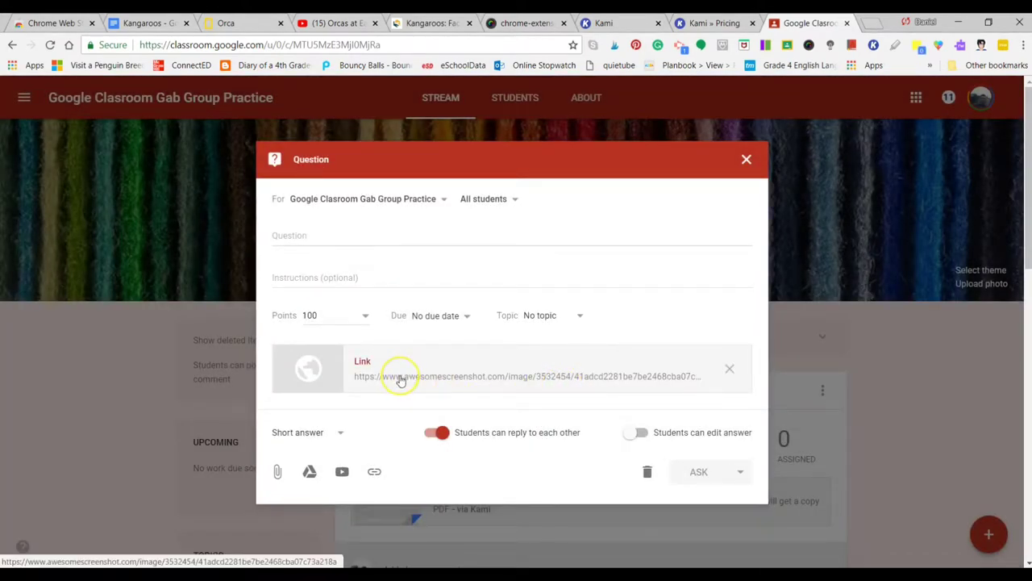
Compare the link attached to the question with the uploaded screenshot's image link and the original Kangaroo Facts page.
{"action": "left_click", "coordinate": [516, 22]}
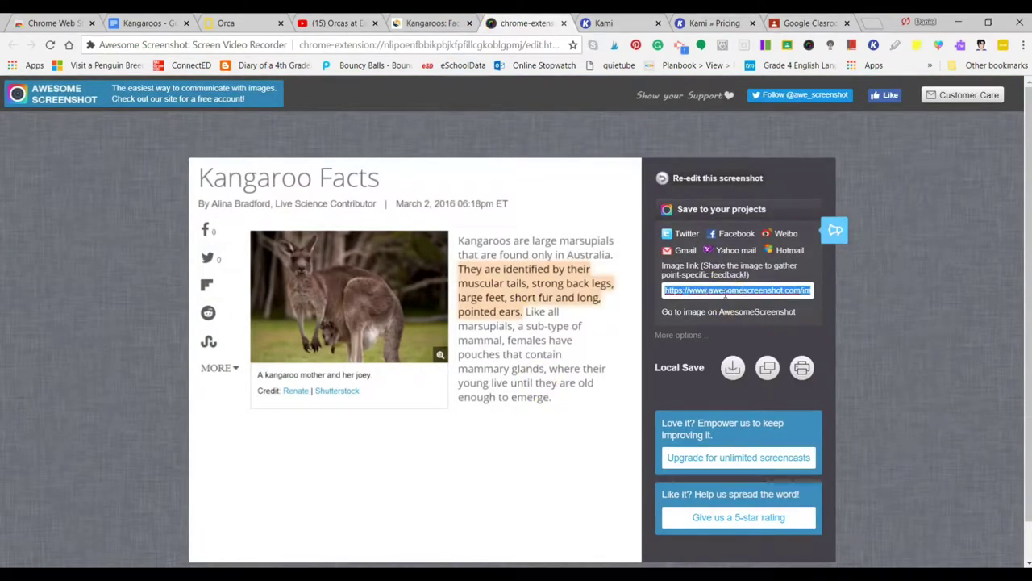
{"action": "left_click", "coordinate": [807, 22]}
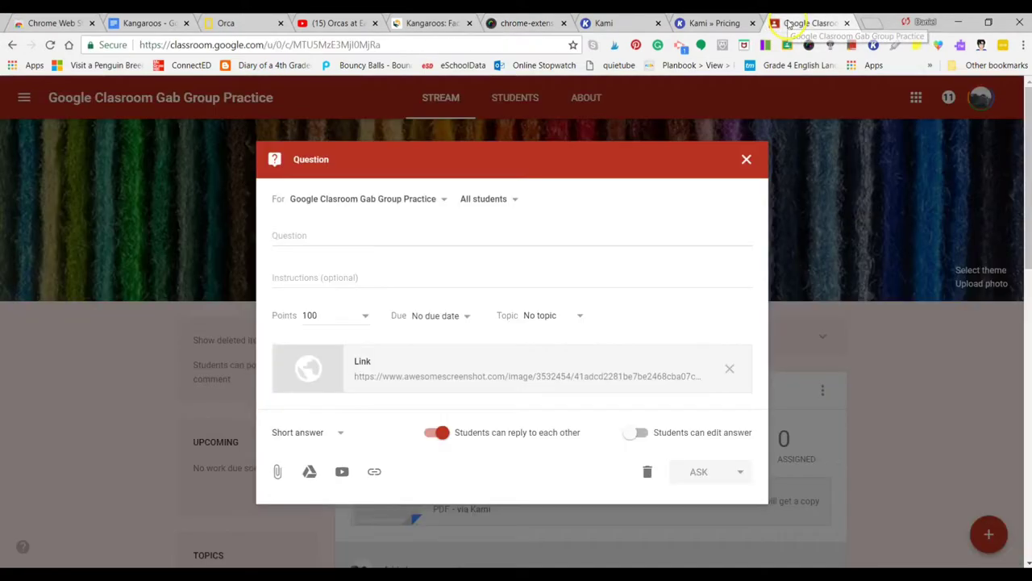
{"action": "left_click", "coordinate": [406, 266]}
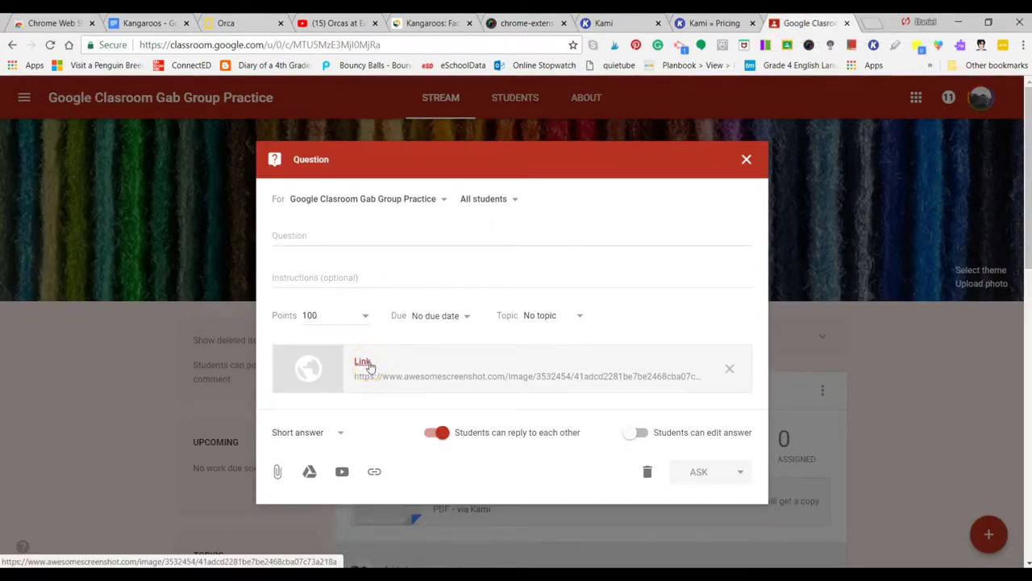
{"action": "left_click", "coordinate": [421, 22]}
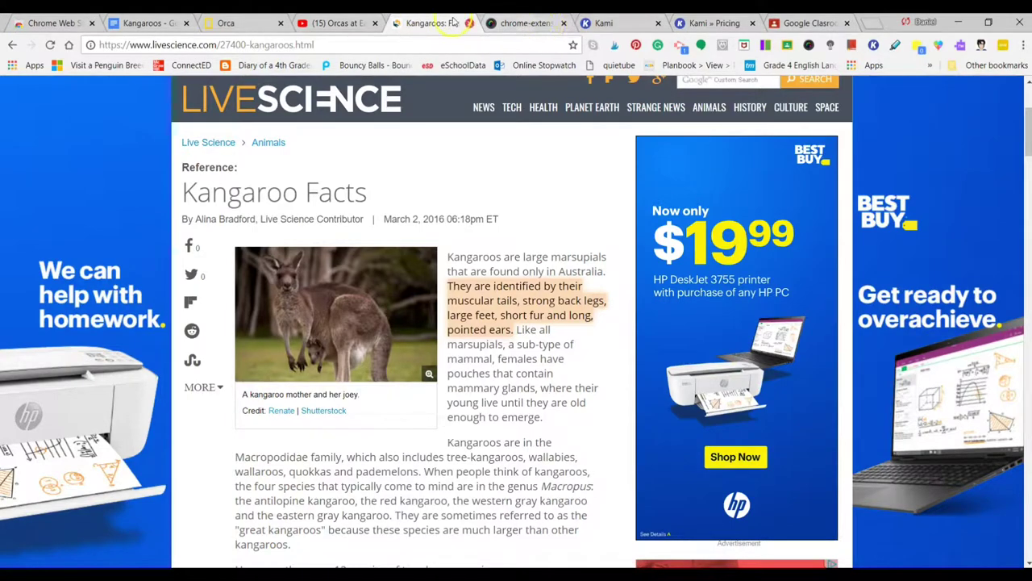
{"action": "left_click", "coordinate": [532, 23]}
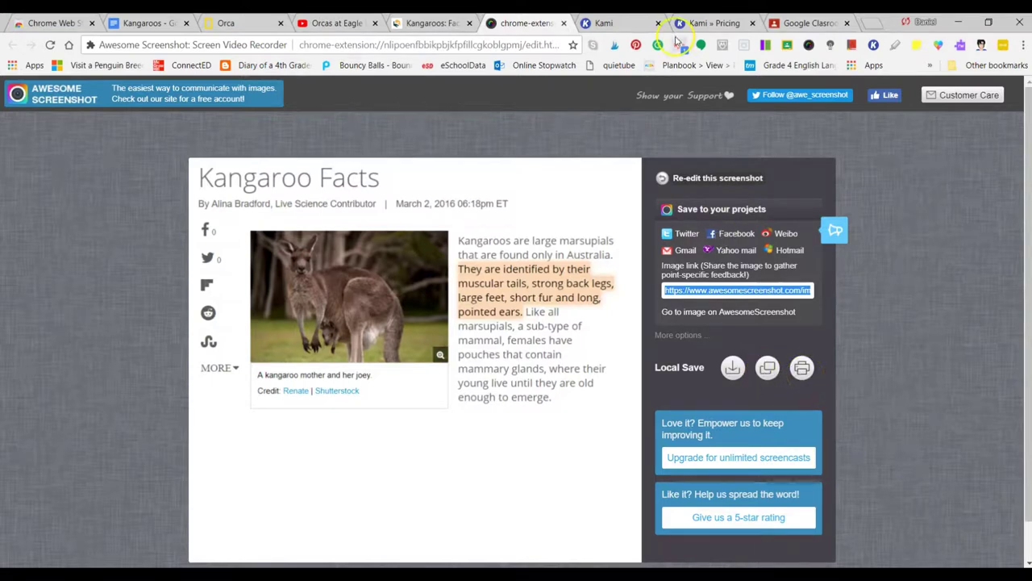
{"action": "left_click", "coordinate": [700, 313]}
{"action": "left_click", "coordinate": [702, 294]}
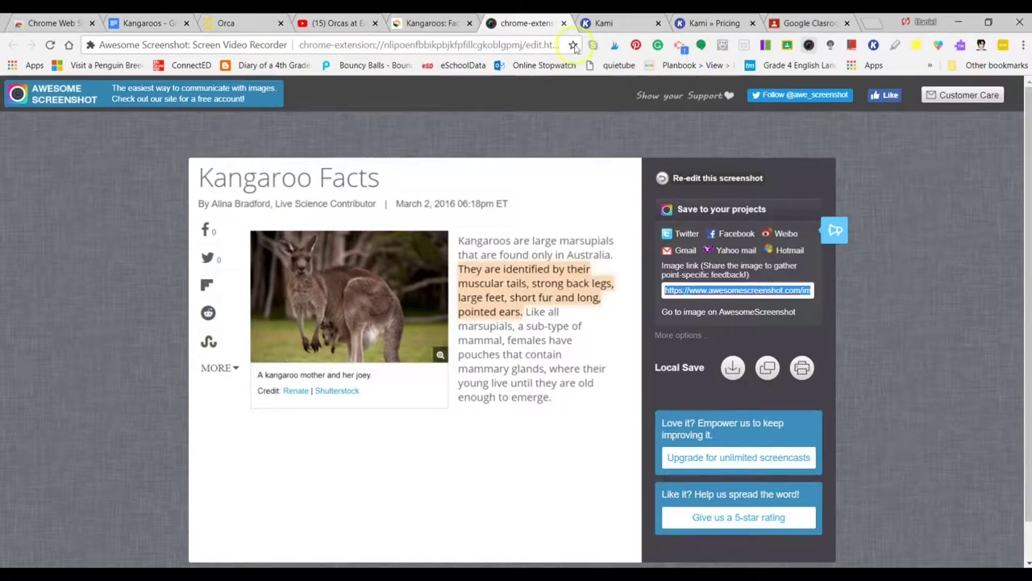
Look over the Kangaroo Facts article again, then close the Awesome Screenshot result page.
{"action": "left_click", "coordinate": [419, 23]}
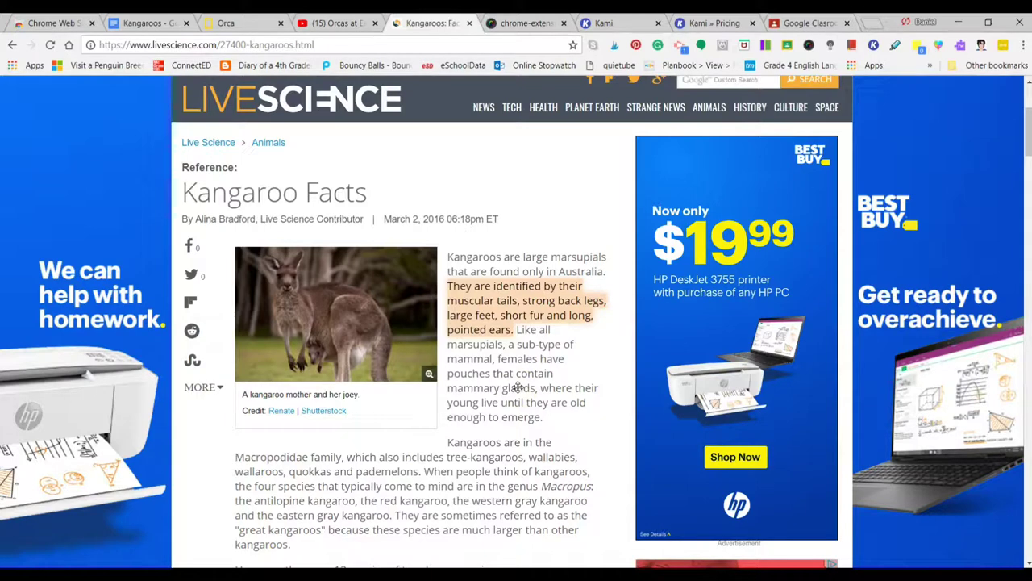
{"action": "scroll", "coordinate": [517, 387], "scroll_direction": "down", "scroll_amount": 1}
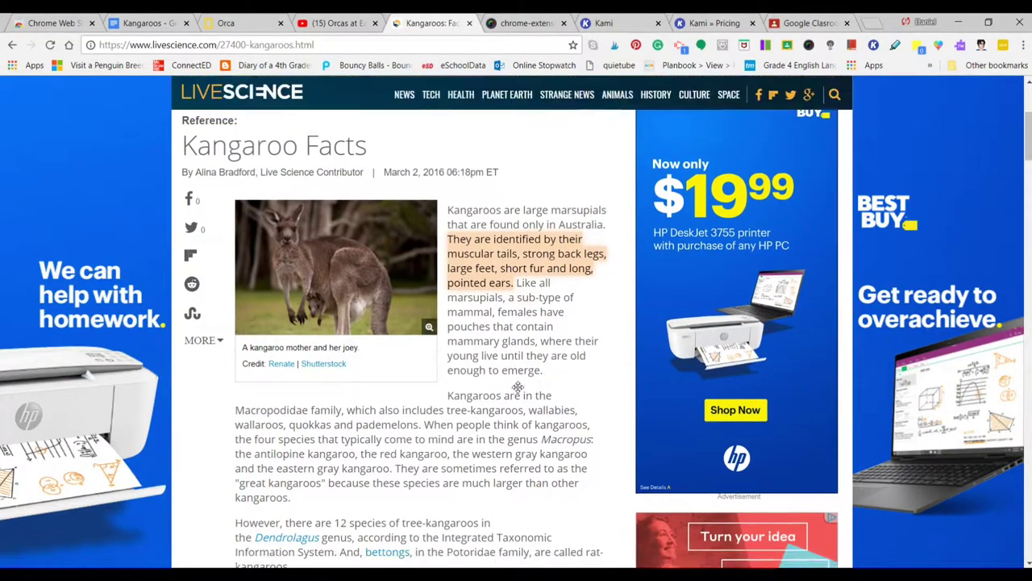
{"action": "scroll", "coordinate": [517, 387], "scroll_direction": "down", "scroll_amount": 1}
{"action": "scroll", "coordinate": [517, 387], "scroll_direction": "up", "scroll_amount": 2}
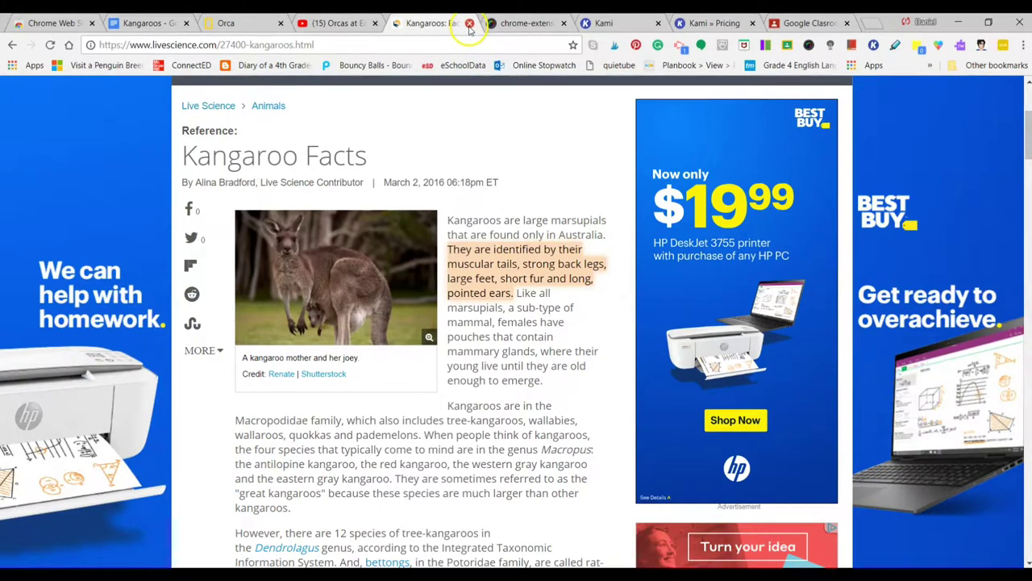
{"action": "left_click", "coordinate": [520, 24]}
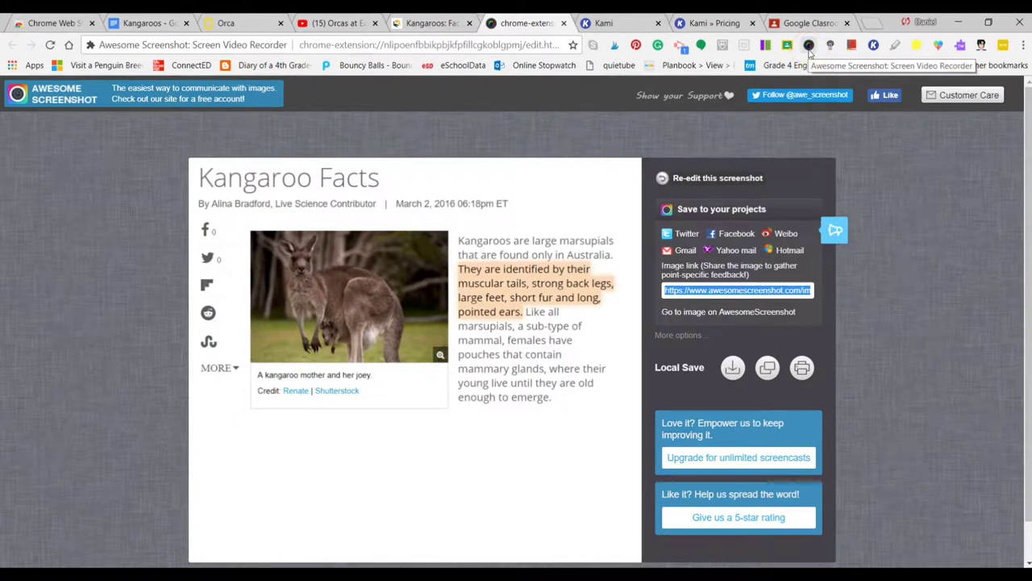
{"action": "left_click", "coordinate": [564, 23]}
Play the Orcas at Eagle Point video at reduced volume and dim the surrounding page with Turn Off the Lights.
{"action": "left_click", "coordinate": [318, 23]}
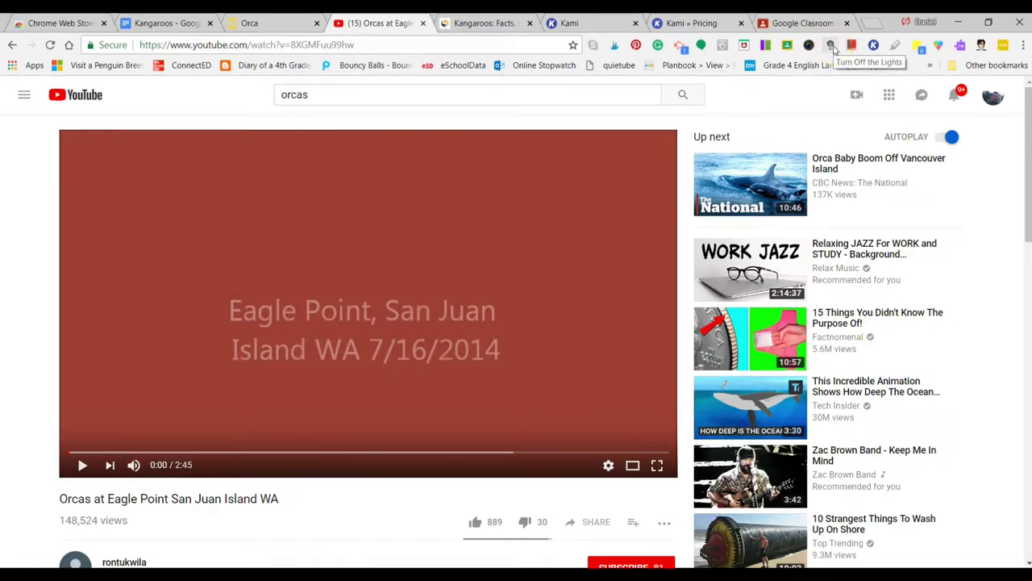
{"action": "mouse_move", "coordinate": [158, 466]}
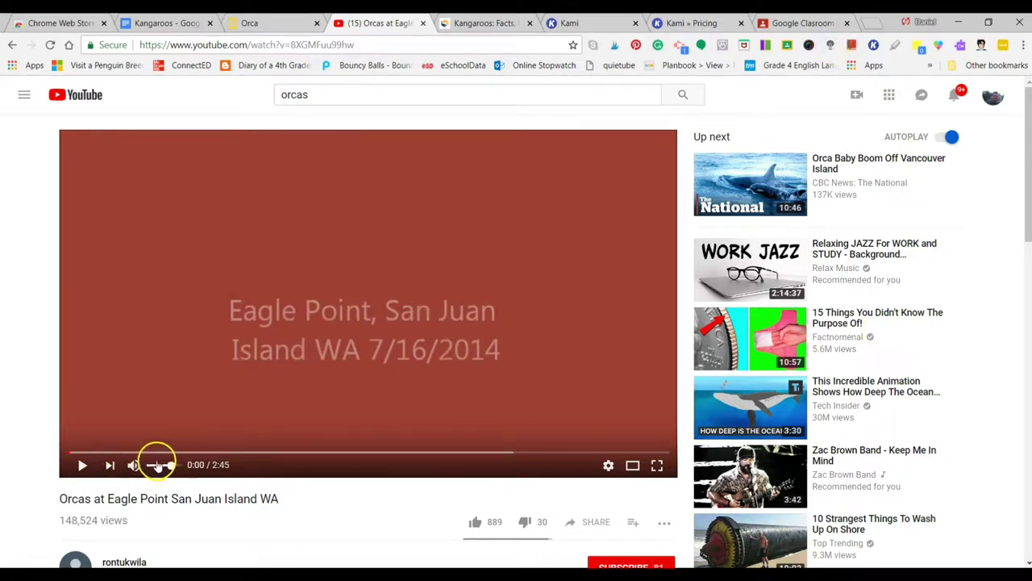
{"action": "left_click", "coordinate": [81, 465]}
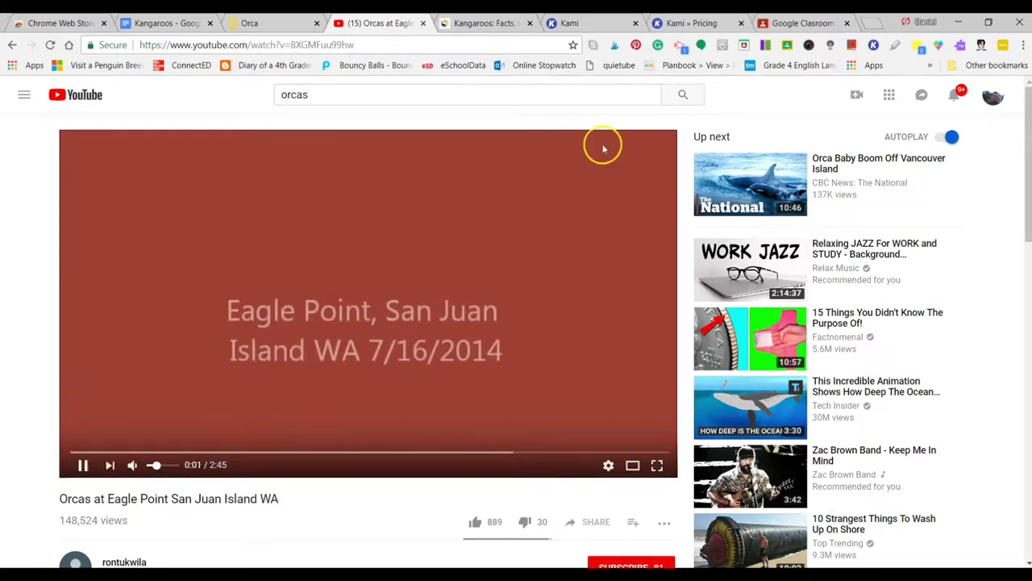
{"action": "left_click", "coordinate": [831, 47]}
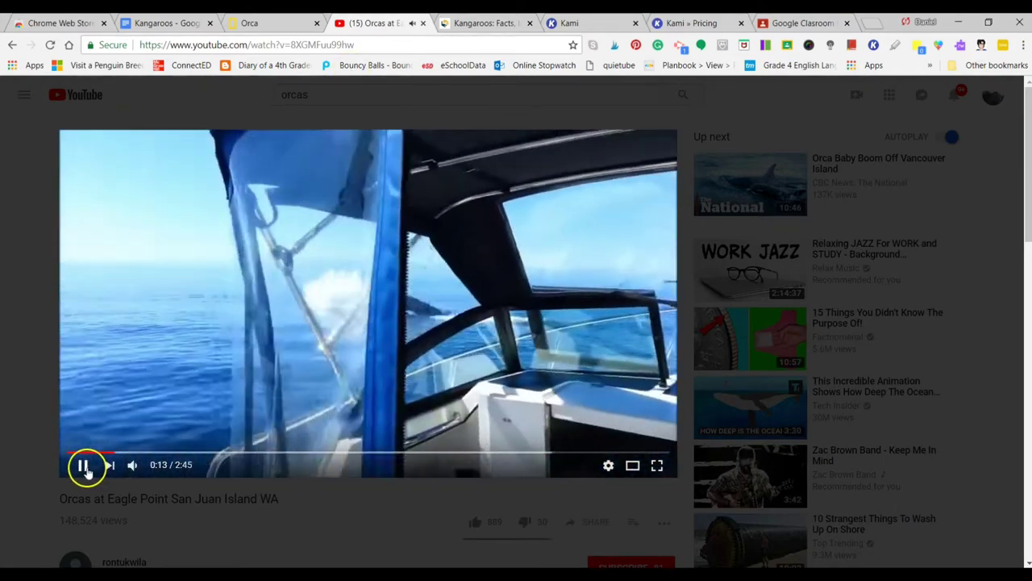
Pause the orca video and restore the page's normal brightness with Turn Off the Lights.
{"action": "left_click", "coordinate": [87, 468]}
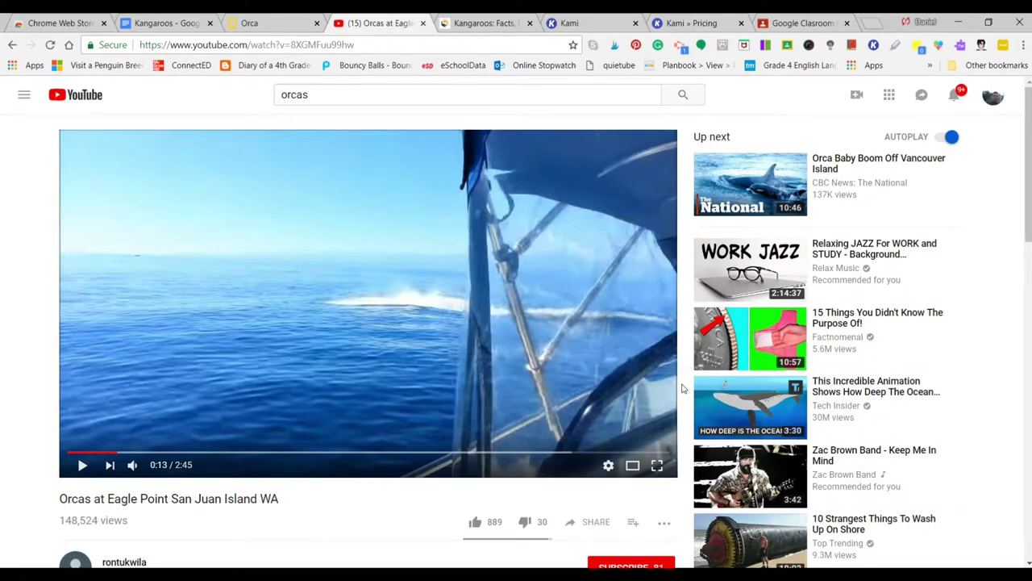
{"action": "left_click", "coordinate": [831, 46]}
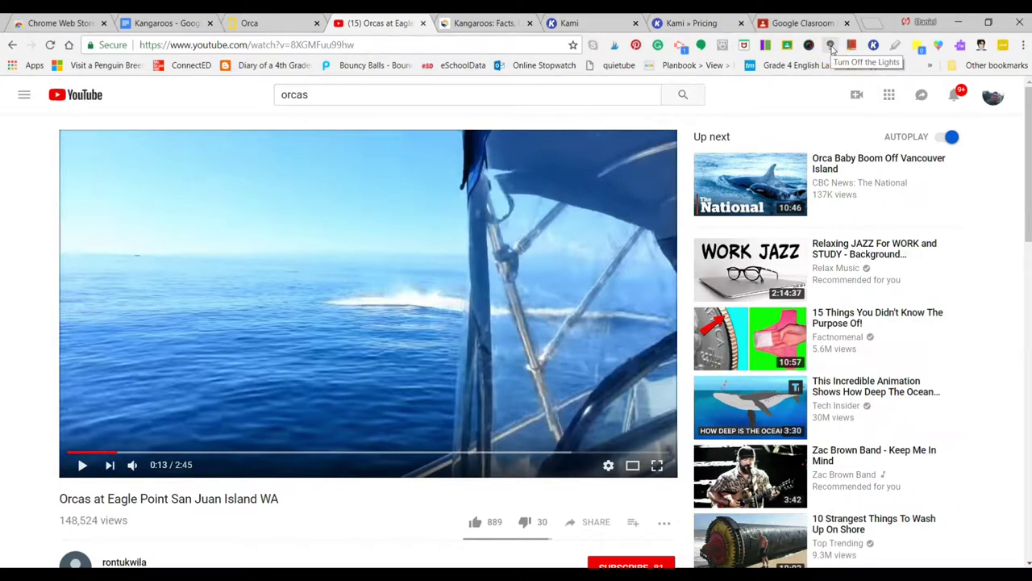
Close the orca video page and reload the Live Science Kangaroo Facts article.
{"action": "left_click", "coordinate": [423, 23]}
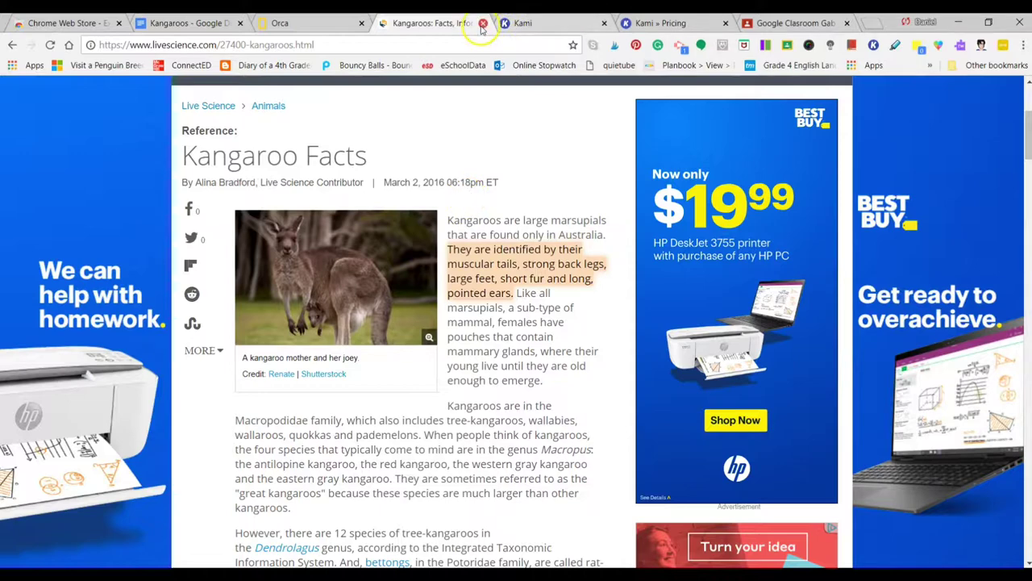
{"action": "left_click", "coordinate": [382, 46]}
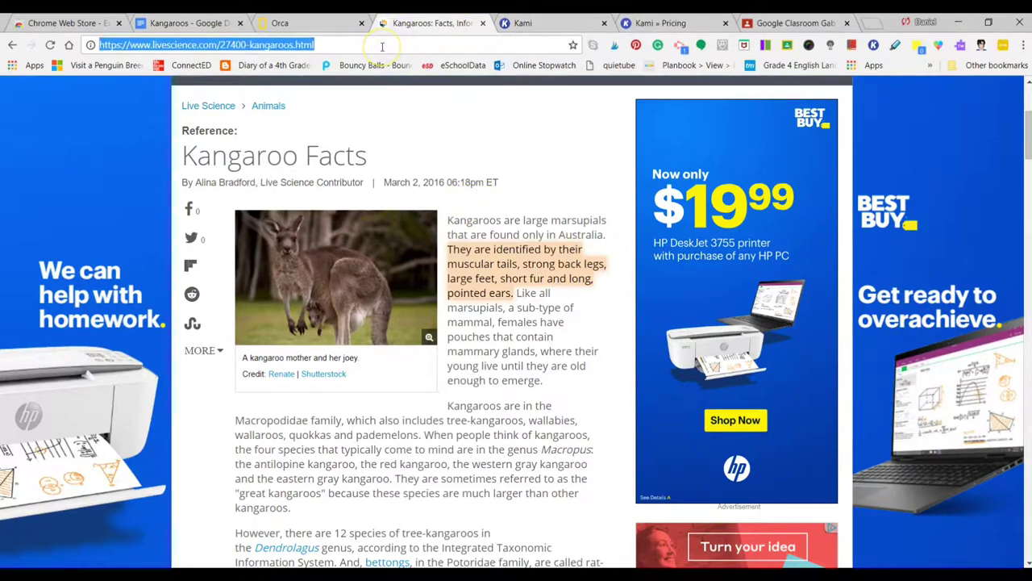
{"action": "key", "text": "Return"}
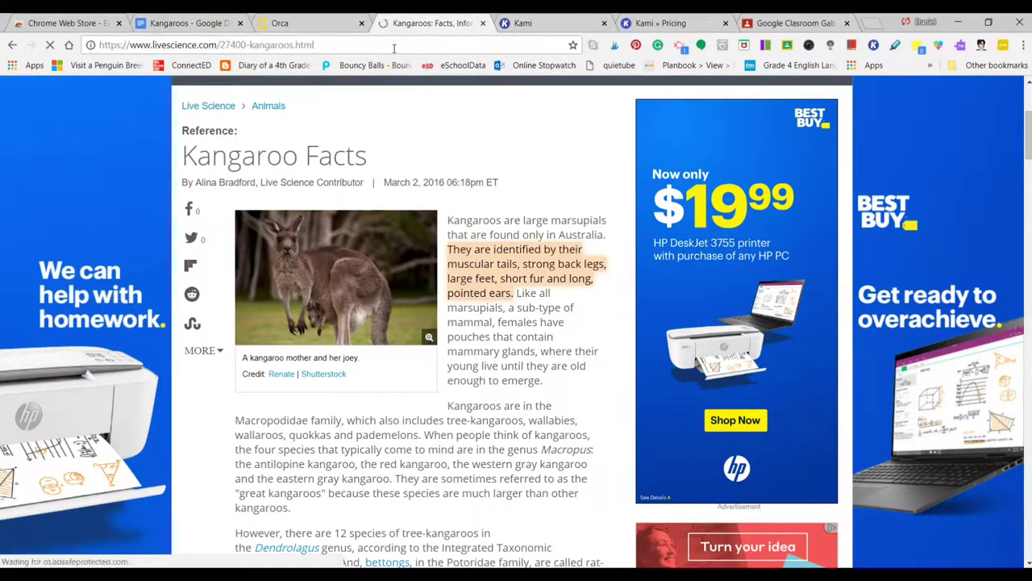
{"action": "scroll", "coordinate": [516, 265], "scroll_direction": "down", "scroll_amount": 1}
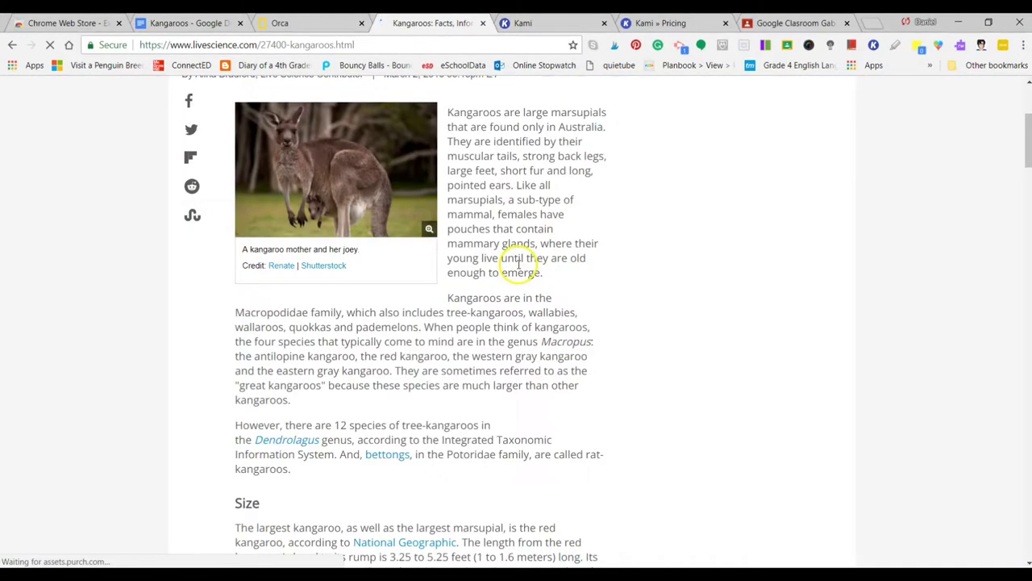
{"action": "scroll", "coordinate": [518, 173], "scroll_direction": "up", "scroll_amount": 2}
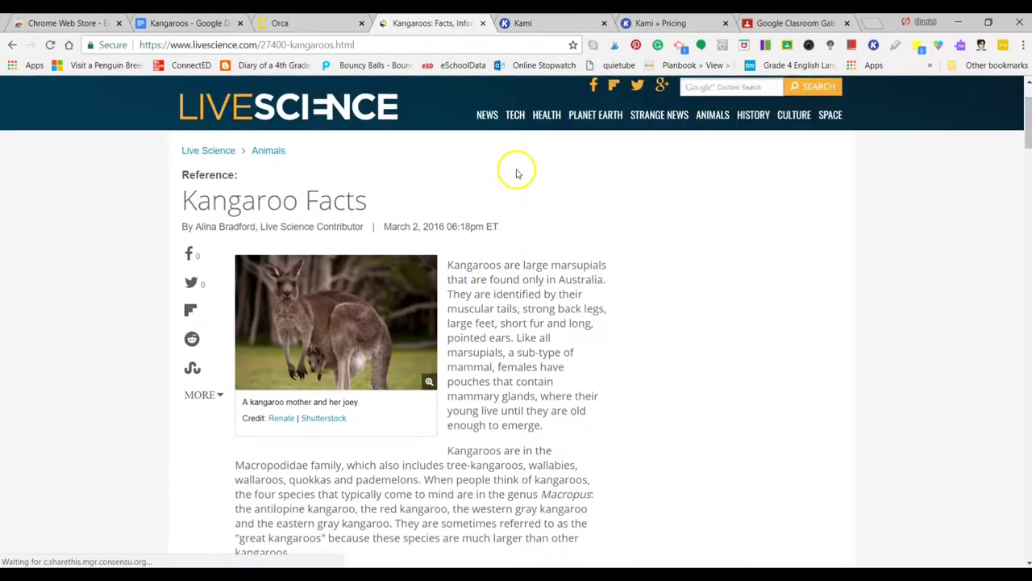
Look up "Kangaroos" and "marsupials" from the article's opening sentence with Google Dictionary, closing each definition.
{"action": "double_click", "coordinate": [474, 264]}
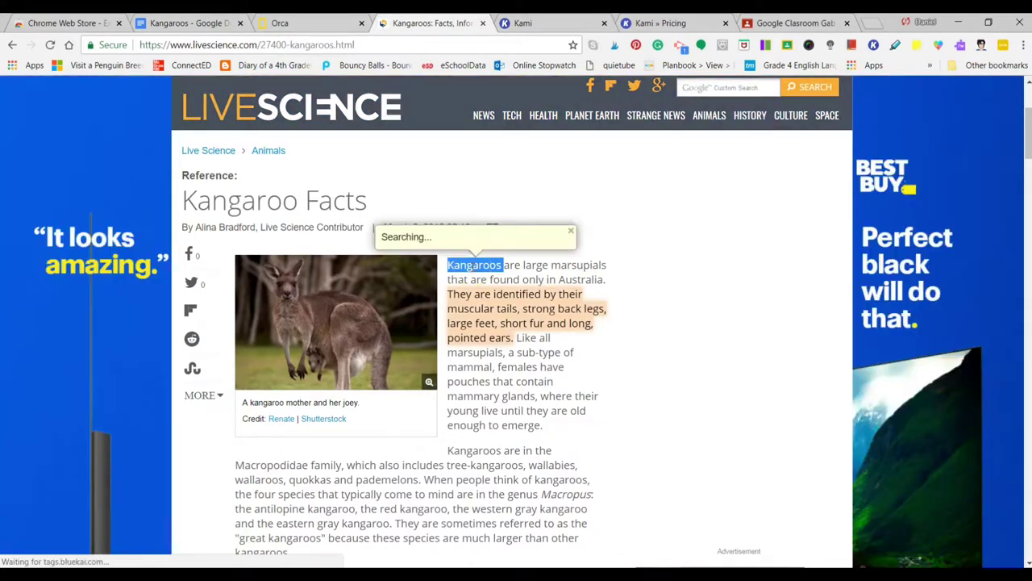
{"action": "left_click", "coordinate": [526, 271]}
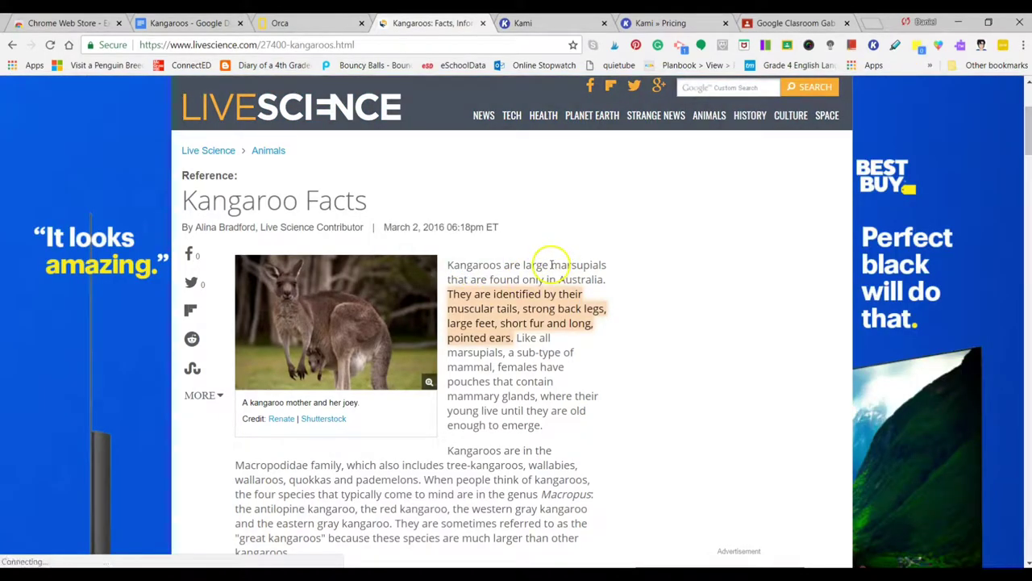
{"action": "left_click_drag", "start_coordinate": [551, 265], "coordinate": [618, 272]}
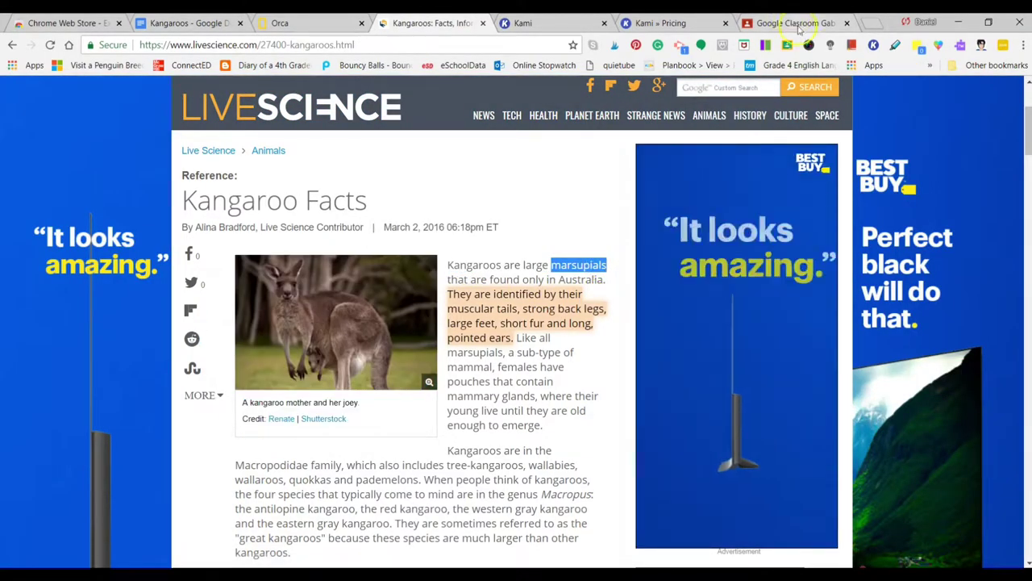
{"action": "left_click", "coordinate": [851, 45]}
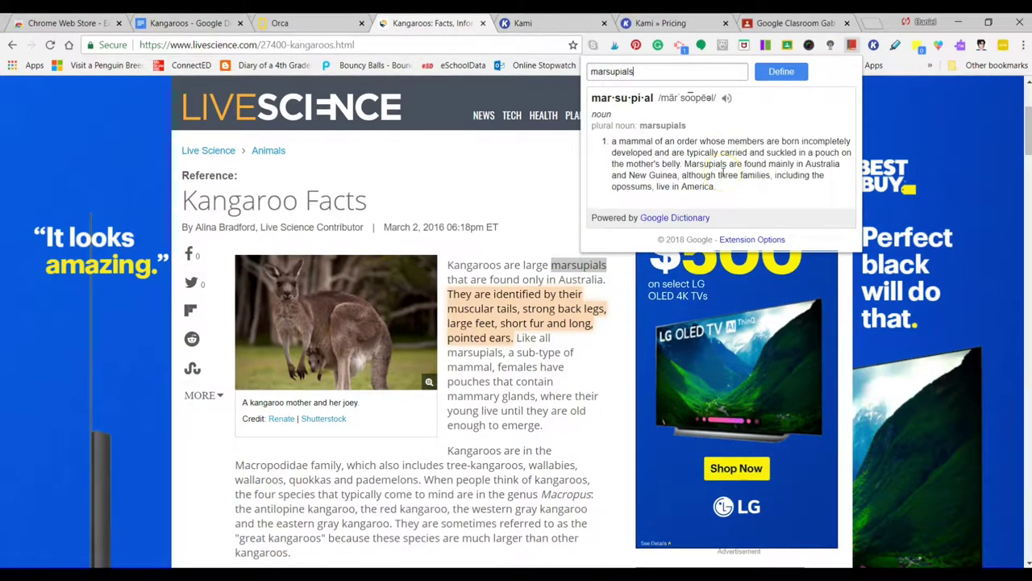
{"action": "left_click", "coordinate": [481, 261]}
Display the in-page Google Dictionary definition of "Kangaroos" at the start of the second paragraph and dismiss it.
{"action": "scroll", "coordinate": [482, 260], "scroll_direction": "down", "scroll_amount": 2}
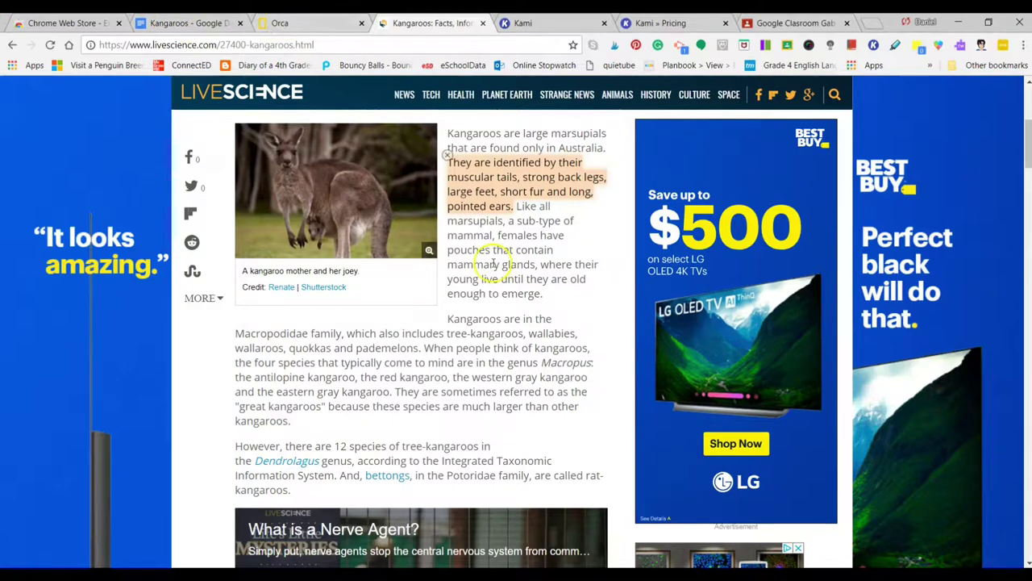
{"action": "scroll", "coordinate": [495, 337], "scroll_direction": "down", "scroll_amount": 1}
{"action": "scroll", "coordinate": [494, 337], "scroll_direction": "down", "scroll_amount": 1}
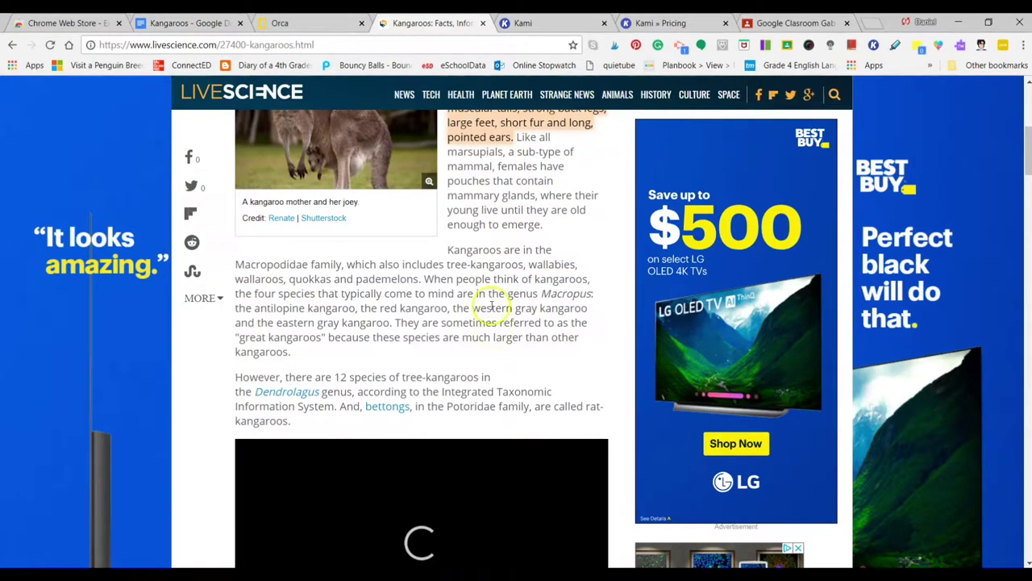
{"action": "double_click", "coordinate": [476, 250]}
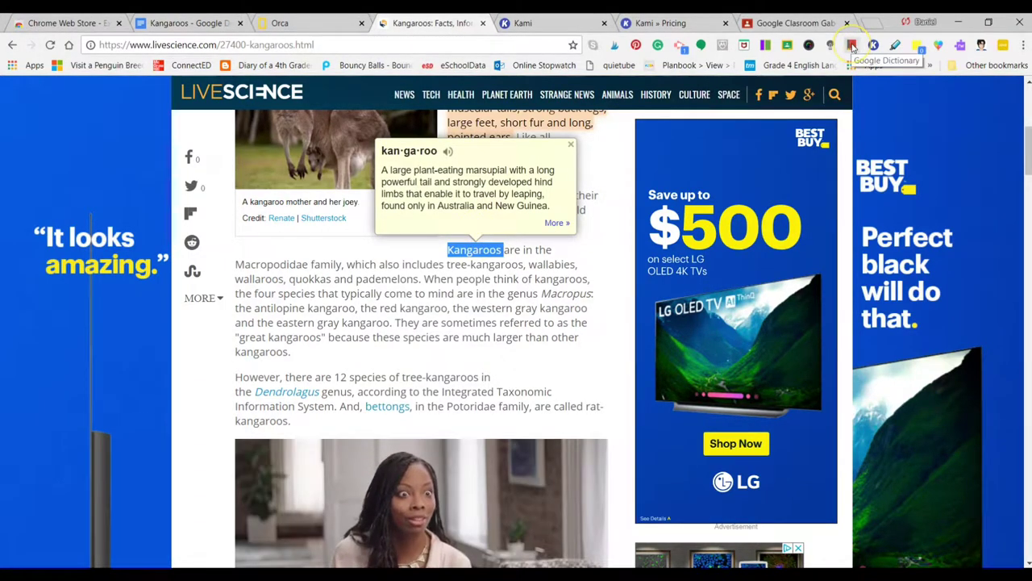
{"action": "left_click", "coordinate": [449, 339]}
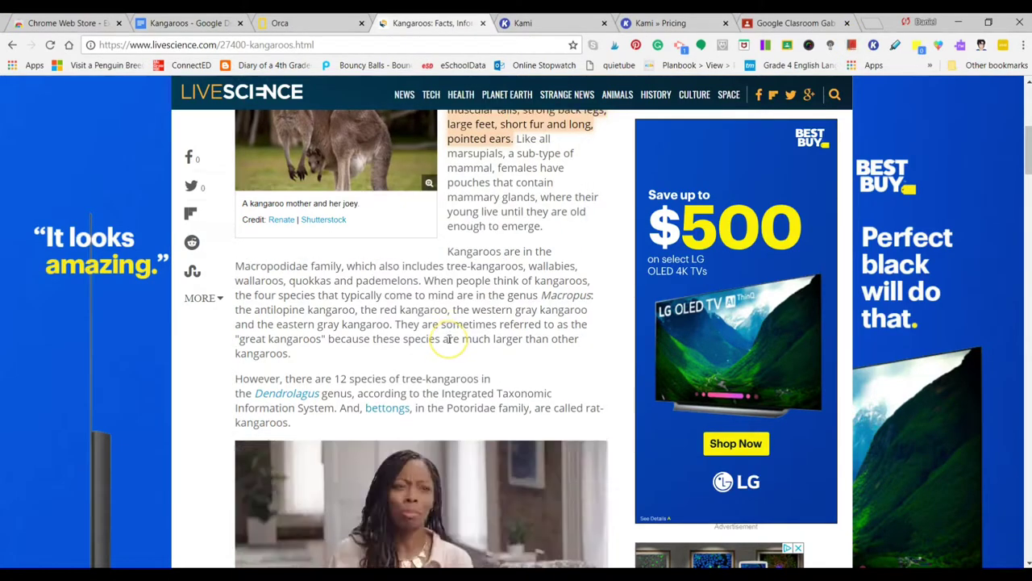
Look up the selected word "marsupials" again through the Google Dictionary extension and close the definition.
{"action": "scroll", "coordinate": [449, 339], "scroll_direction": "up", "scroll_amount": 4}
{"action": "left_click_drag", "start_coordinate": [551, 363], "coordinate": [607, 367]}
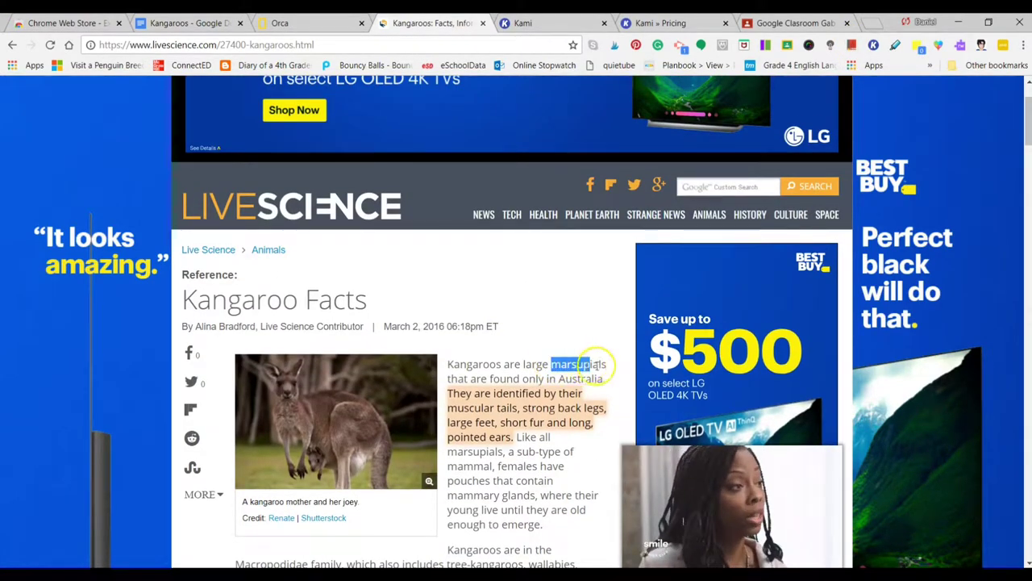
{"action": "left_click", "coordinate": [853, 46]}
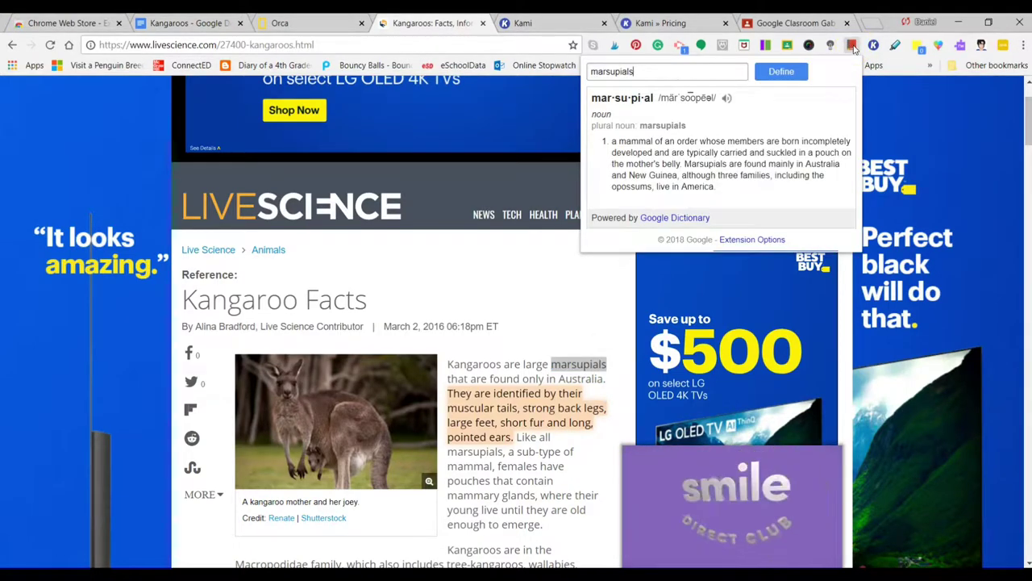
{"action": "left_click", "coordinate": [507, 348]}
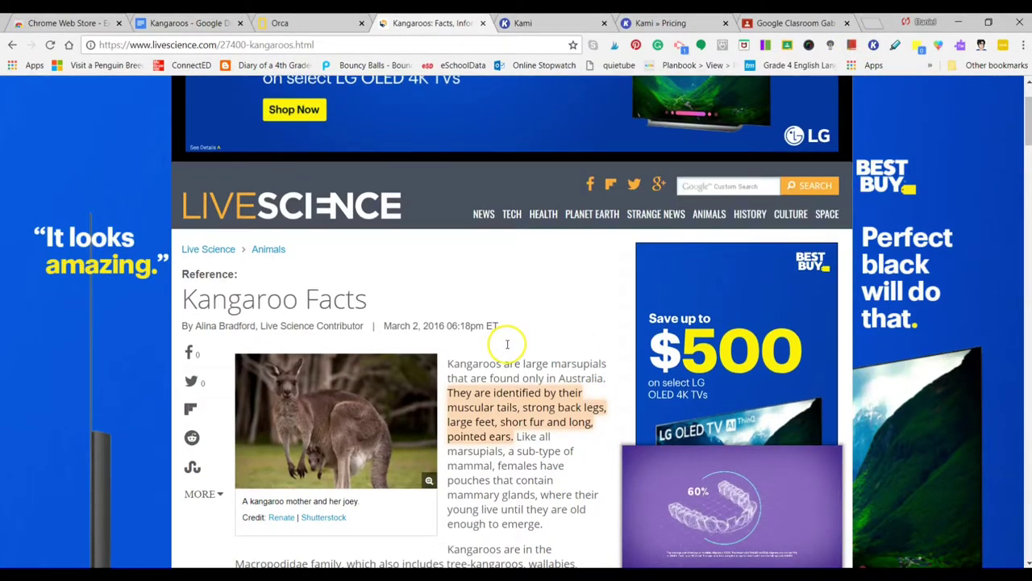
Display the in-page definition of "glands", play its pronunciation and dismiss the definition.
{"action": "scroll", "coordinate": [507, 347], "scroll_direction": "down", "scroll_amount": 3}
{"action": "double_click", "coordinate": [519, 276]}
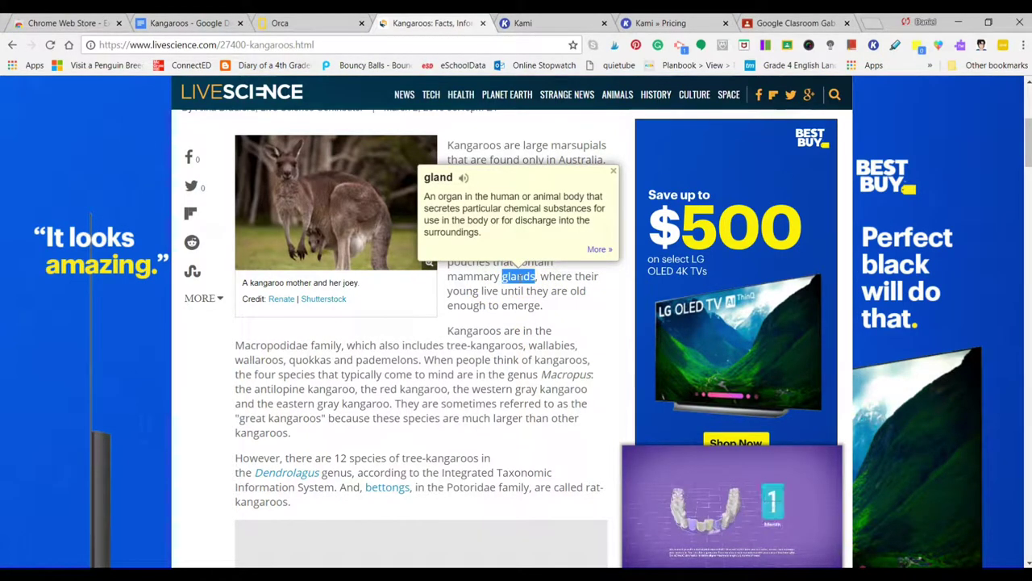
{"action": "left_click", "coordinate": [463, 178]}
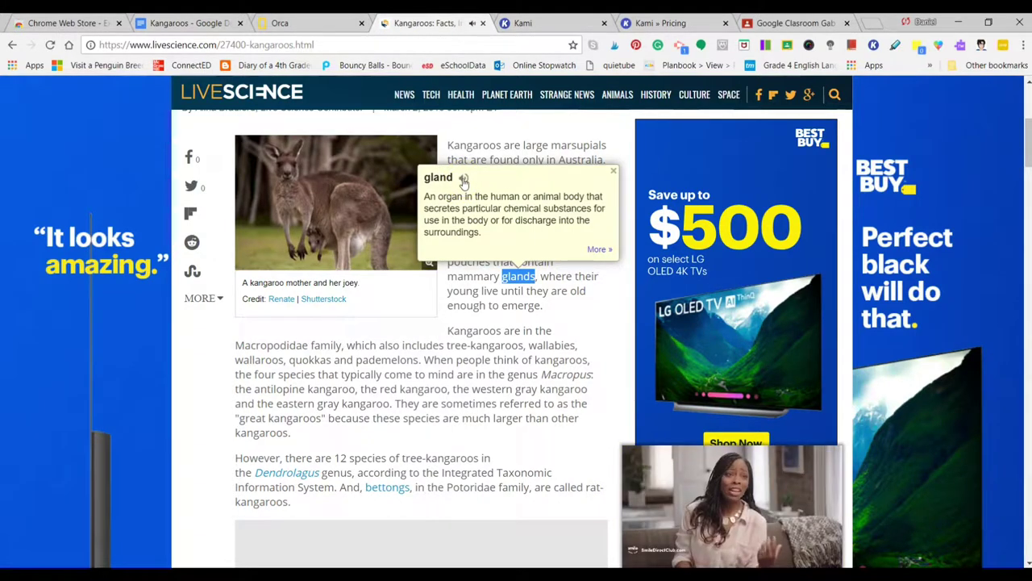
{"action": "left_click", "coordinate": [515, 300]}
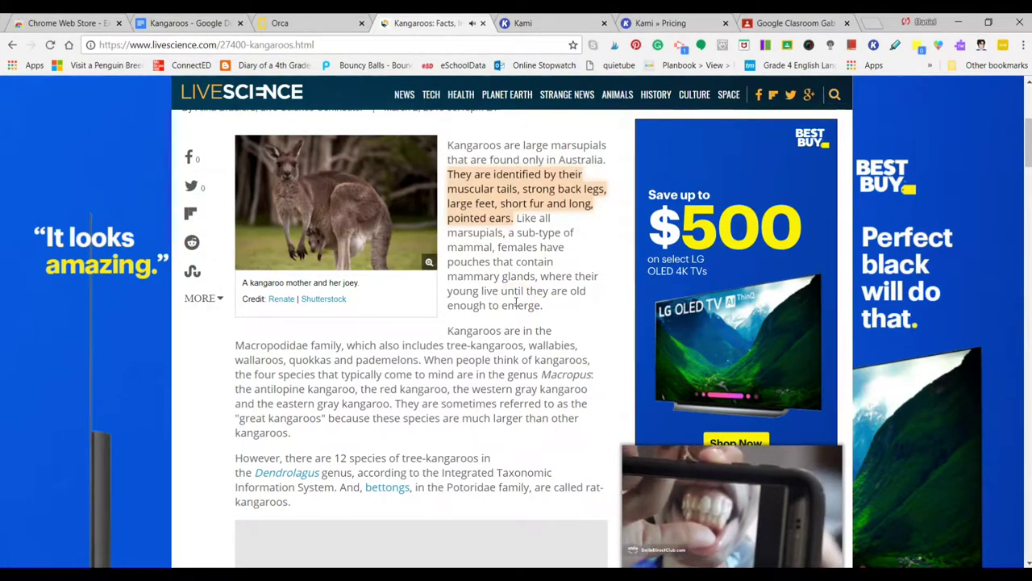
{"action": "scroll", "coordinate": [516, 302], "scroll_direction": "up", "scroll_amount": 2}
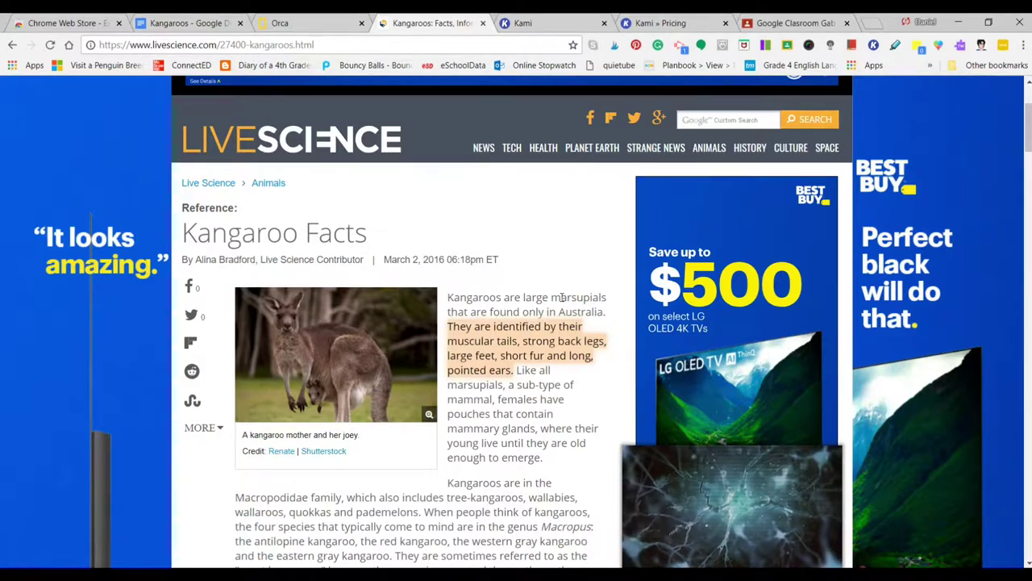
{"action": "left_click", "coordinate": [467, 299]}
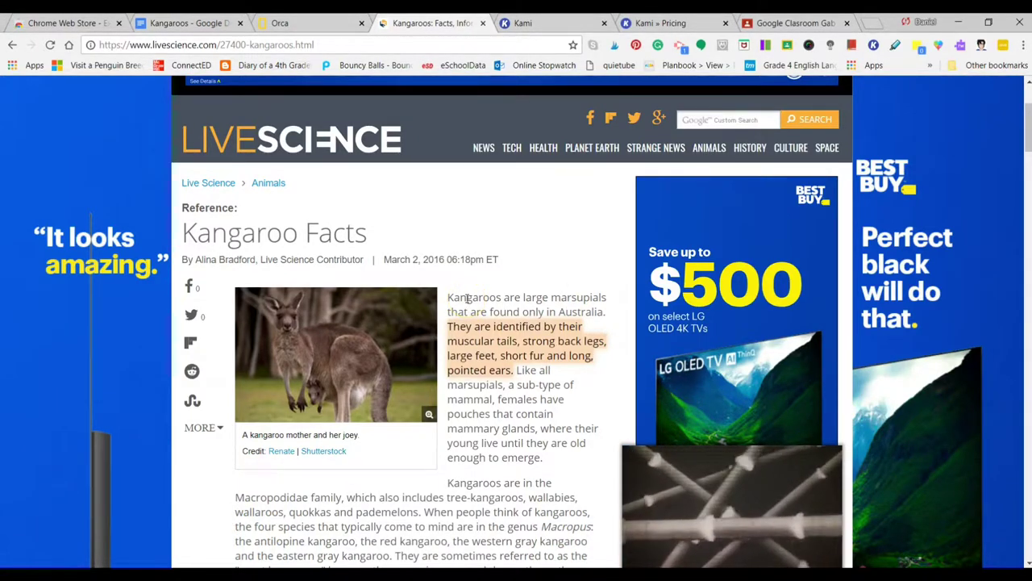
{"action": "left_click", "coordinate": [850, 47]}
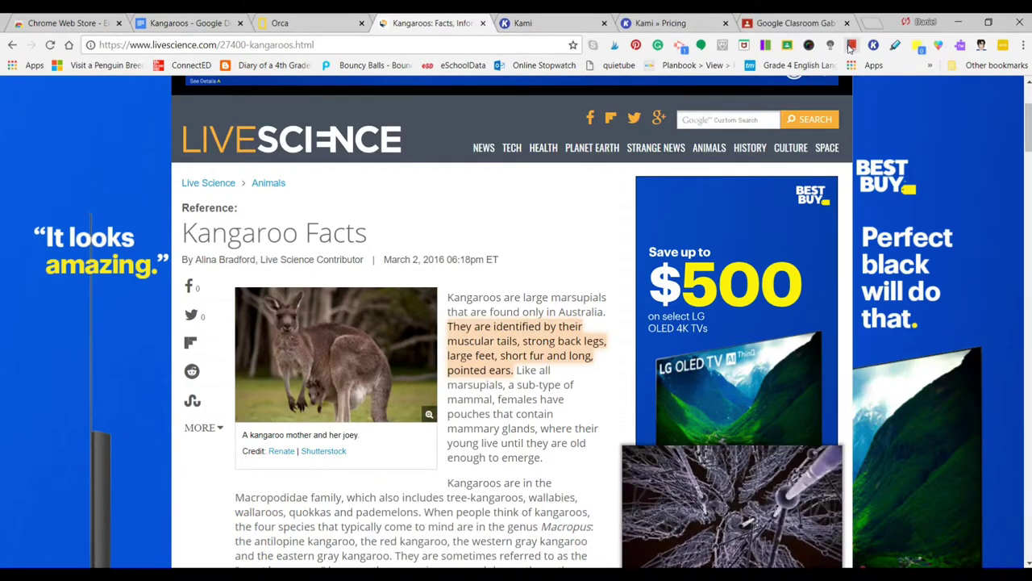
Switch to Kami and start creating a Classroom assignment.
{"action": "left_click", "coordinate": [531, 25]}
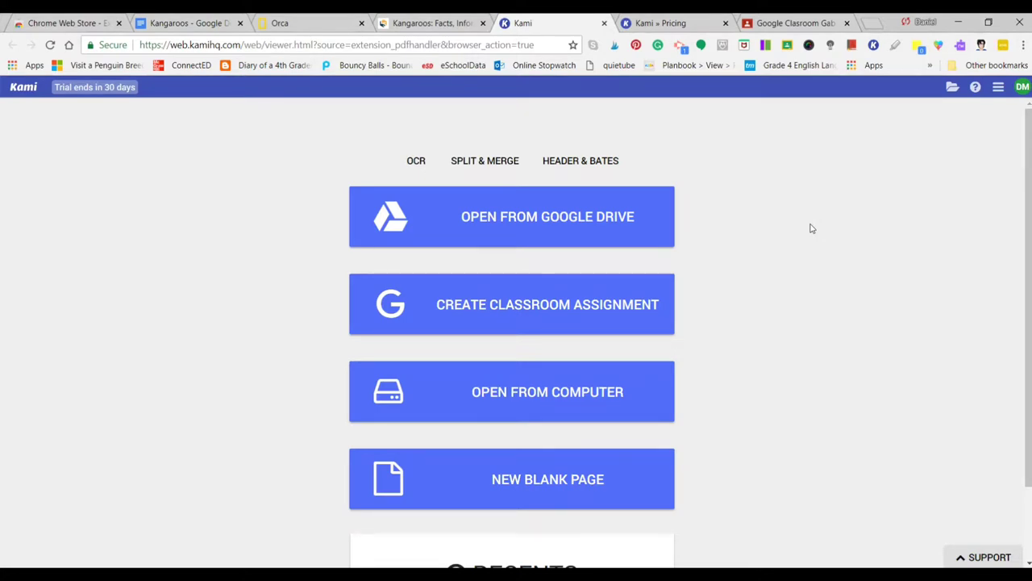
{"action": "left_click", "coordinate": [729, 231]}
{"action": "right_click", "coordinate": [410, 323]}
{"action": "left_click", "coordinate": [376, 271]}
{"action": "left_click", "coordinate": [393, 292]}
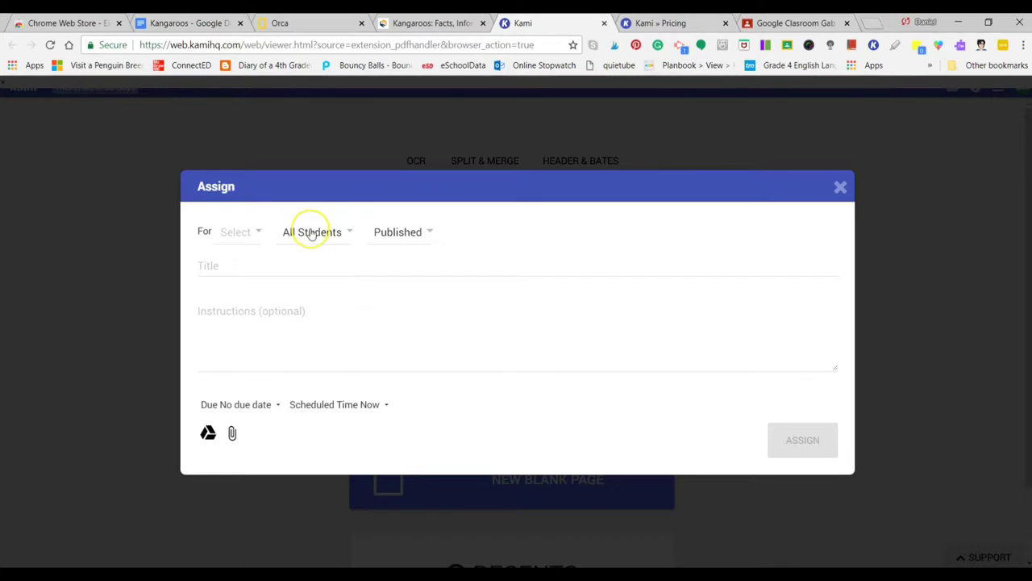
Set the assignment's class to Google Clasroom Gab Group Practice, keeping All Students and Published.
{"action": "left_click", "coordinate": [260, 231]}
{"action": "left_click", "coordinate": [328, 287]}
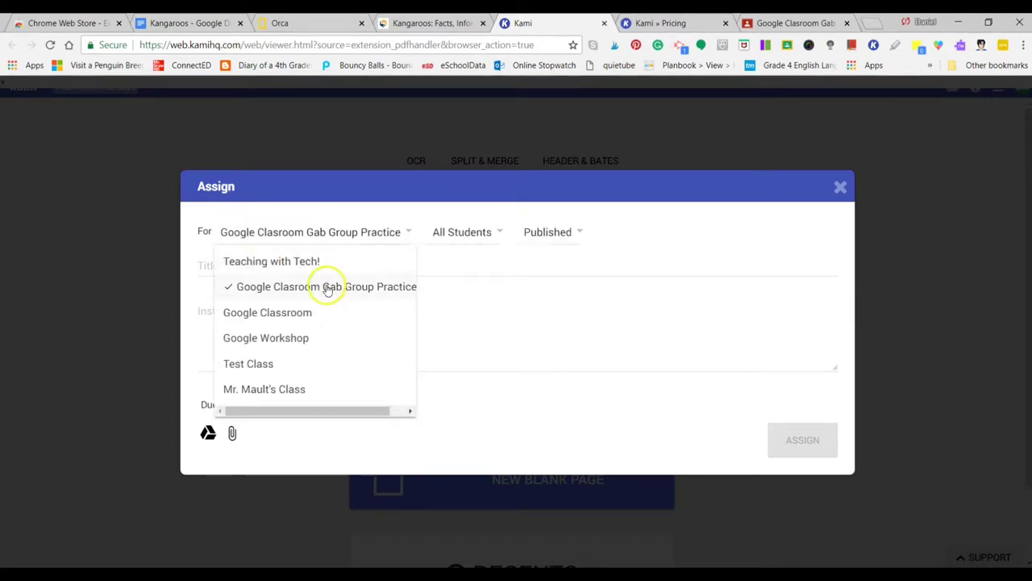
{"action": "left_click", "coordinate": [459, 269]}
{"action": "left_click", "coordinate": [492, 237]}
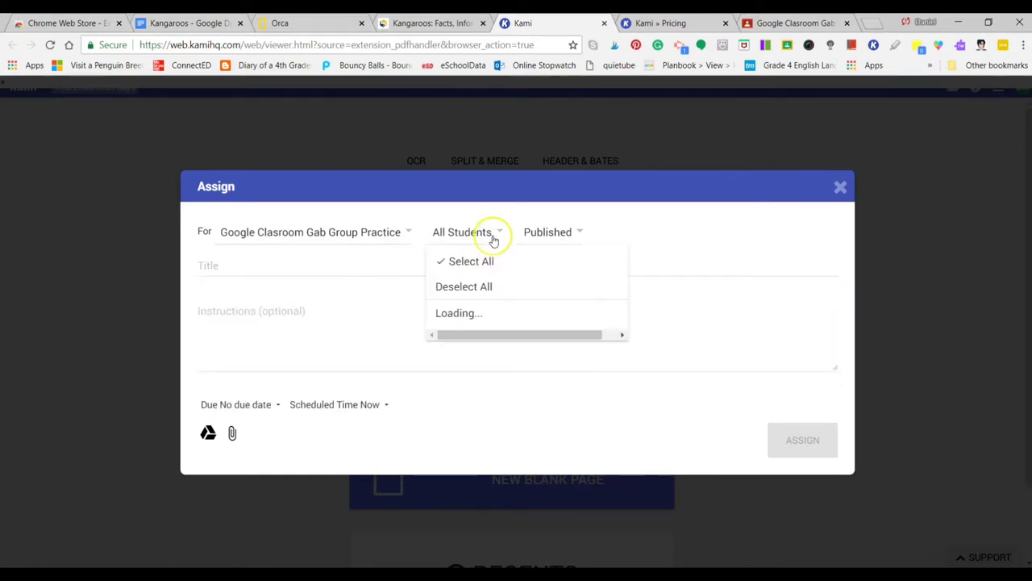
{"action": "left_click", "coordinate": [491, 238]}
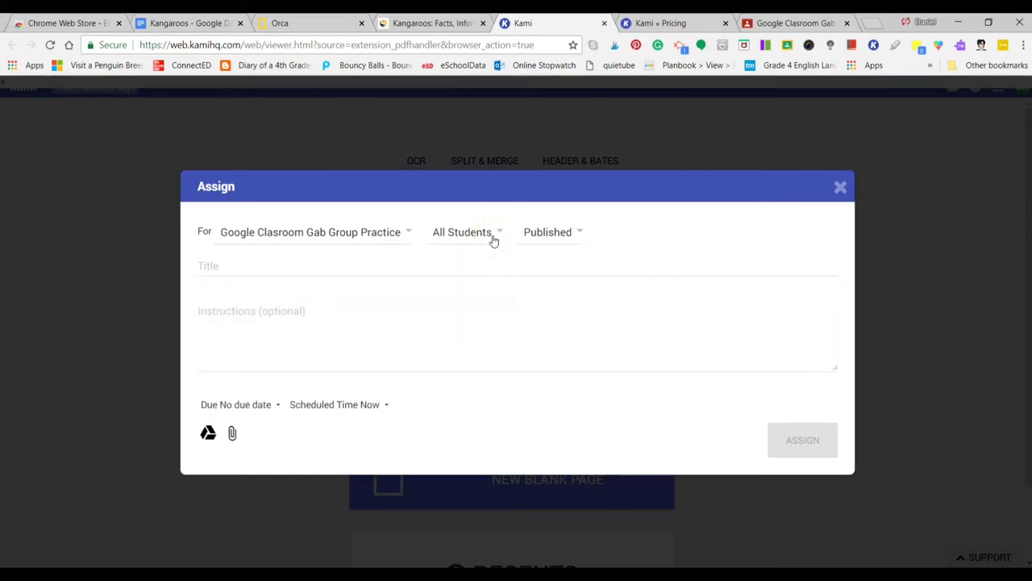
{"action": "left_click", "coordinate": [560, 237]}
{"action": "left_click", "coordinate": [615, 229]}
Title the assignment "Wizard of Oz" and attach the chapter 2 PDF from the computer's Wizard of Oz folder.
{"action": "left_click", "coordinate": [279, 263]}
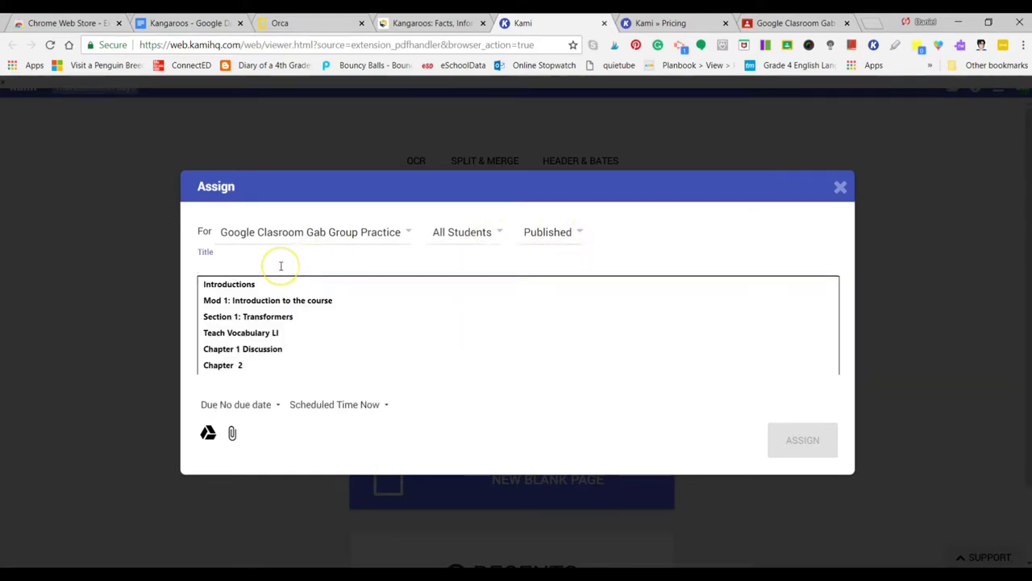
{"action": "type", "text": "Wizard of Oz"}
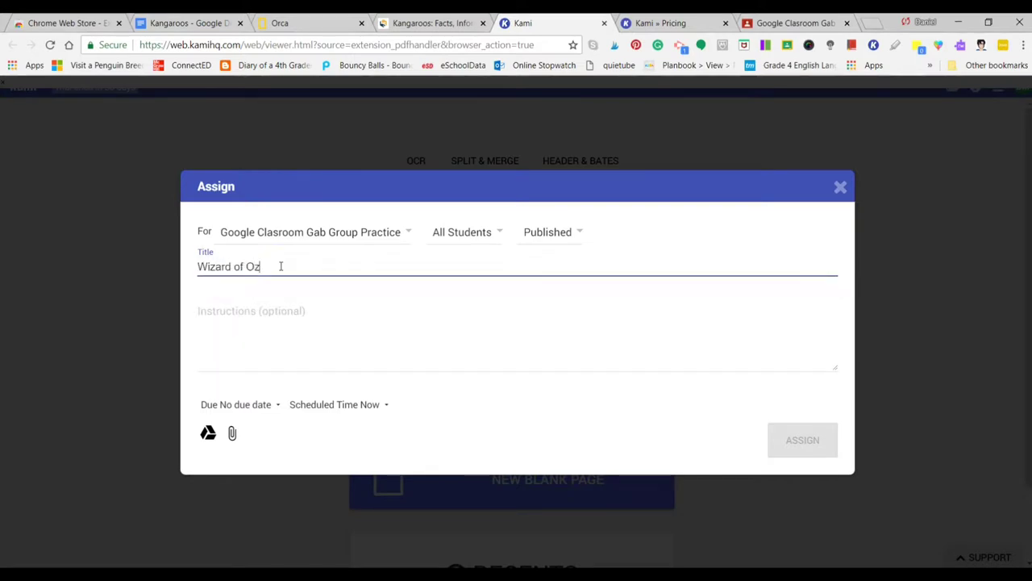
{"action": "left_click", "coordinate": [207, 436]}
{"action": "left_click", "coordinate": [232, 435]}
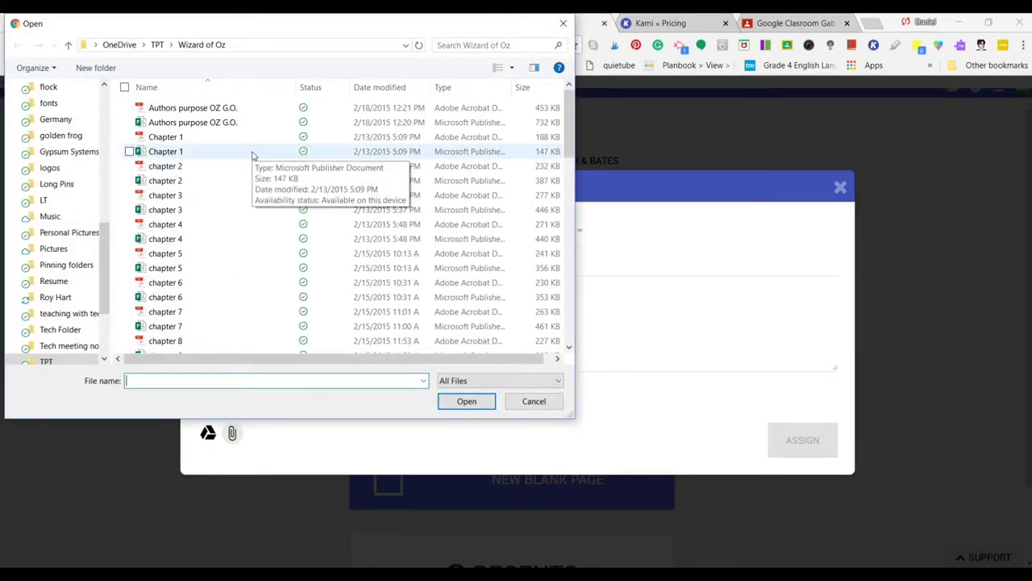
{"action": "left_click", "coordinate": [196, 169]}
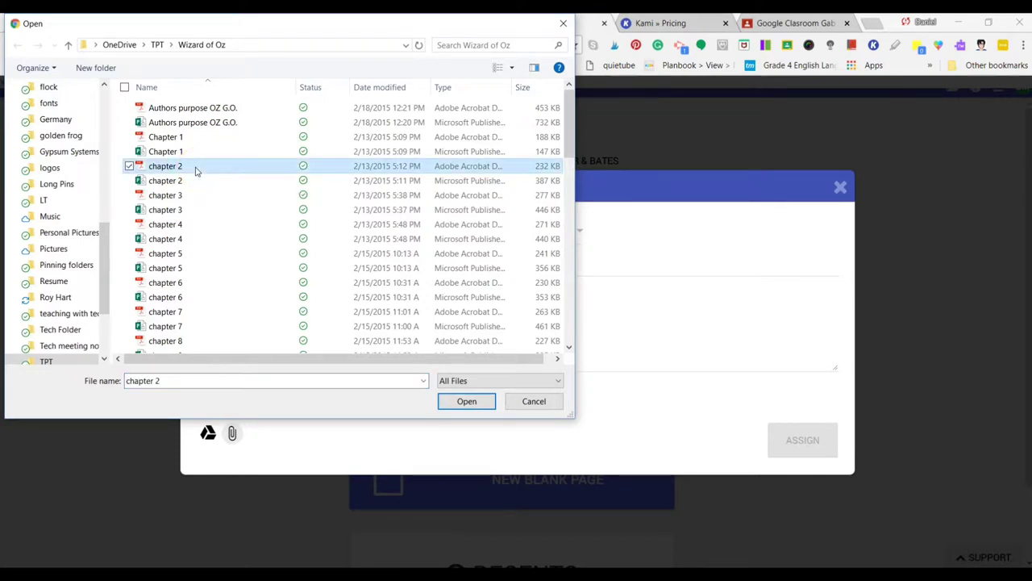
{"action": "left_click", "coordinate": [477, 403]}
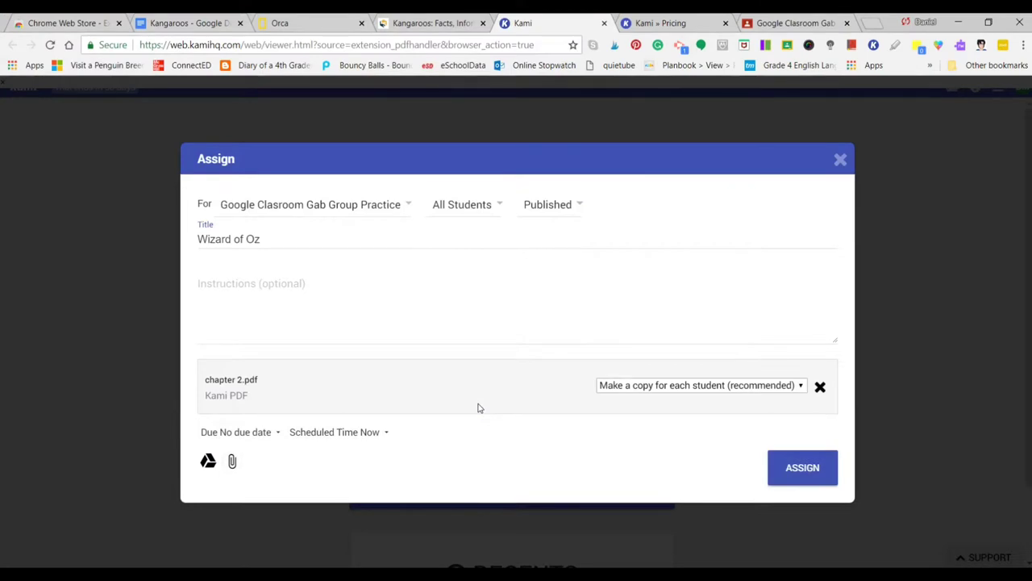
Keep "Make a copy for each student (recommended)" for chapter 2.pdf, leave the instructions empty, assign the work and dismiss the confirmation.
{"action": "left_click", "coordinate": [696, 386]}
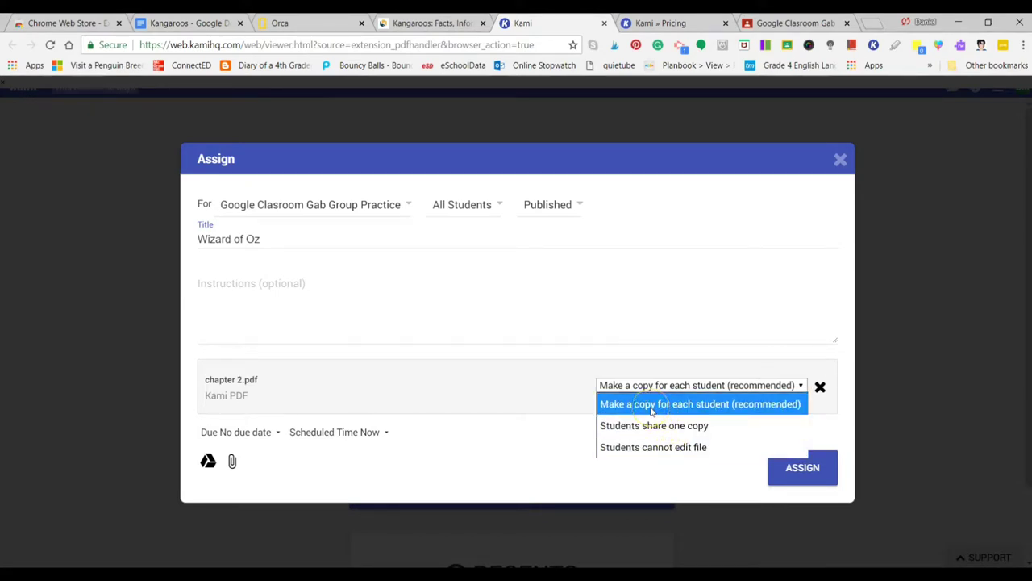
{"action": "left_click", "coordinate": [712, 407]}
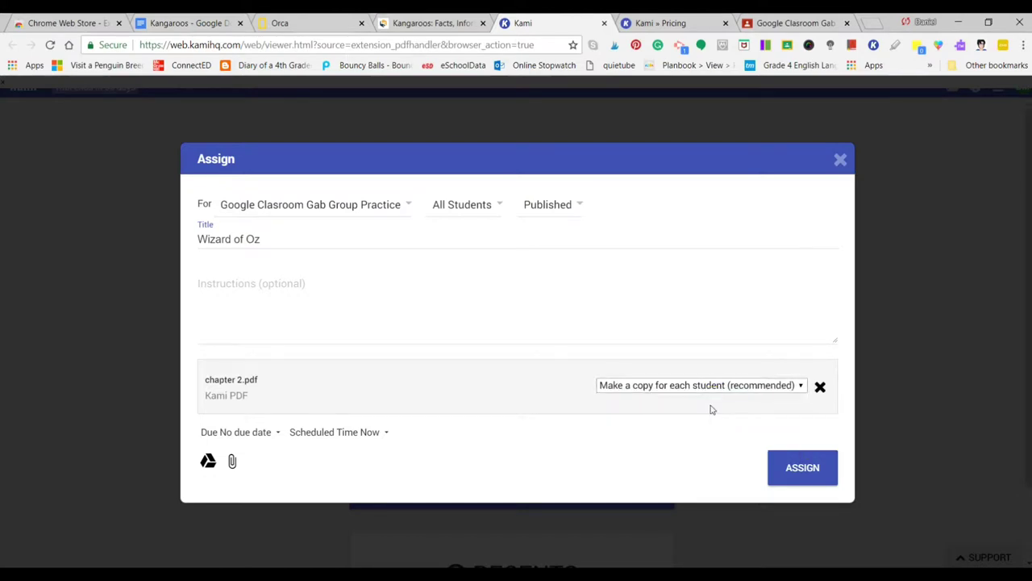
{"action": "left_click", "coordinate": [256, 277]}
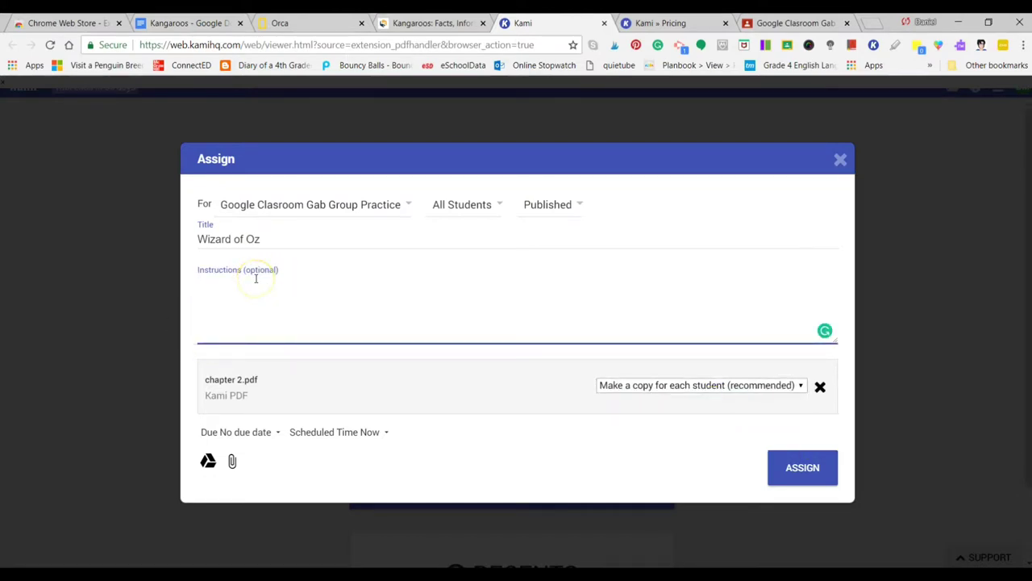
{"action": "left_click", "coordinate": [417, 314]}
{"action": "left_click", "coordinate": [797, 469]}
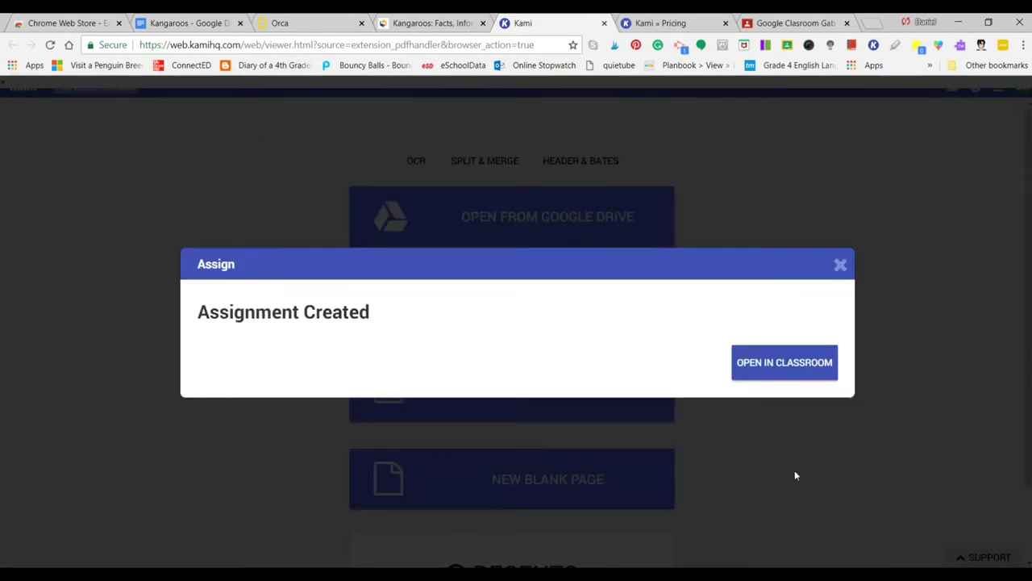
{"action": "left_click", "coordinate": [839, 264]}
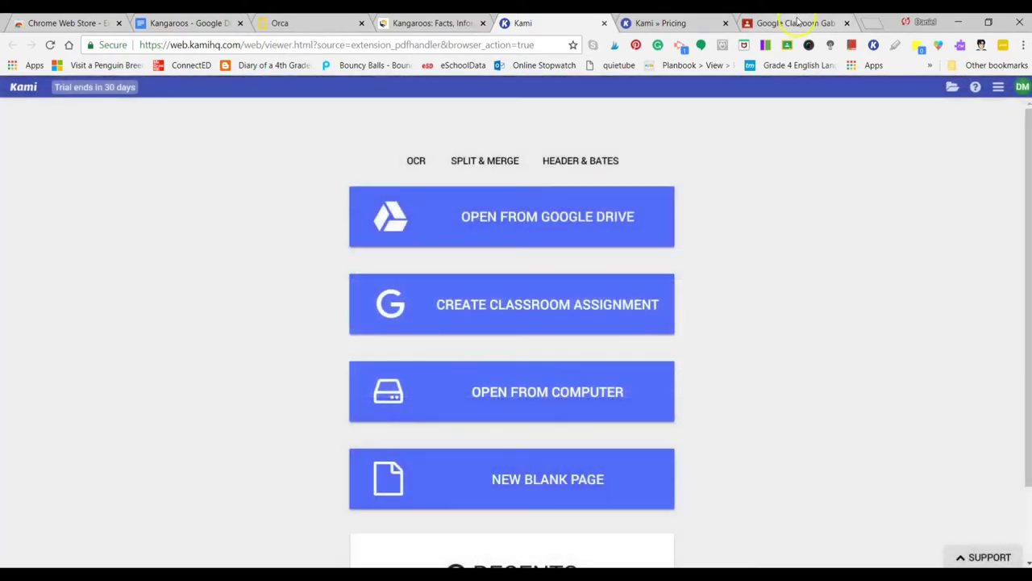
Switch to Google Classroom and reload the Google Clasroom Gab Group Practice stream to show the Wizard of Oz assignment.
{"action": "left_click", "coordinate": [794, 22]}
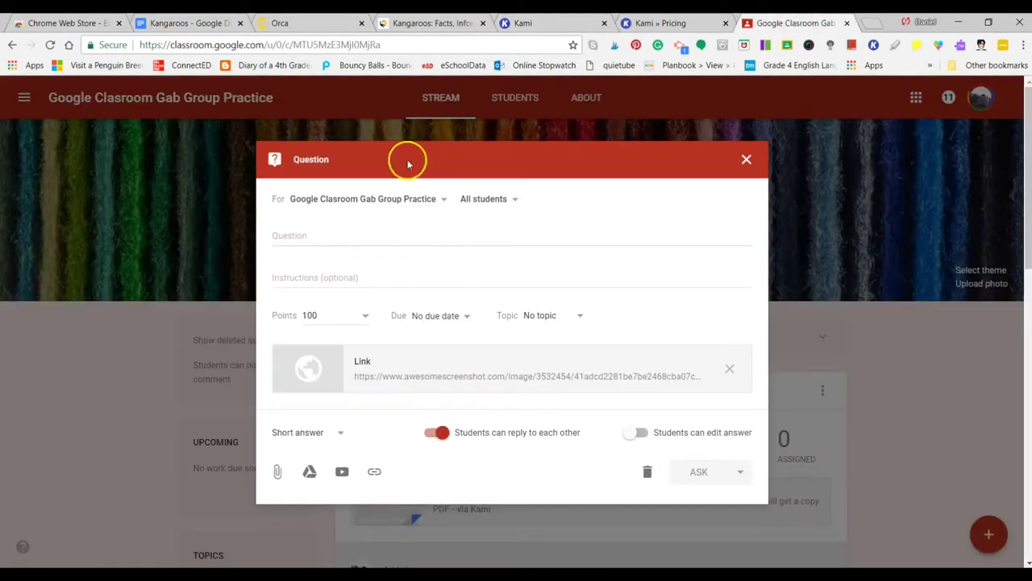
{"action": "left_click", "coordinate": [50, 45]}
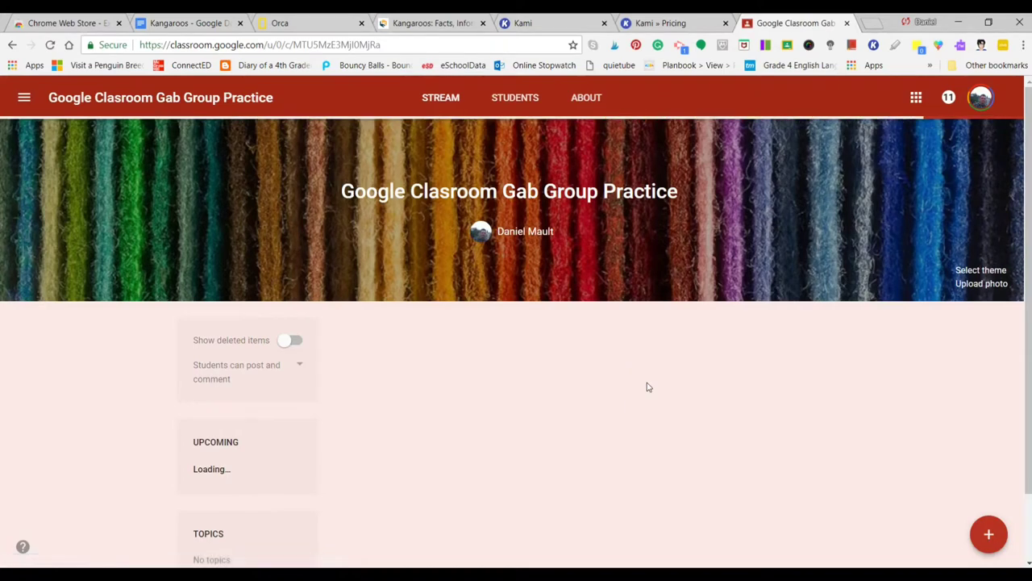
{"action": "scroll", "coordinate": [645, 385], "scroll_direction": "down", "scroll_amount": 1}
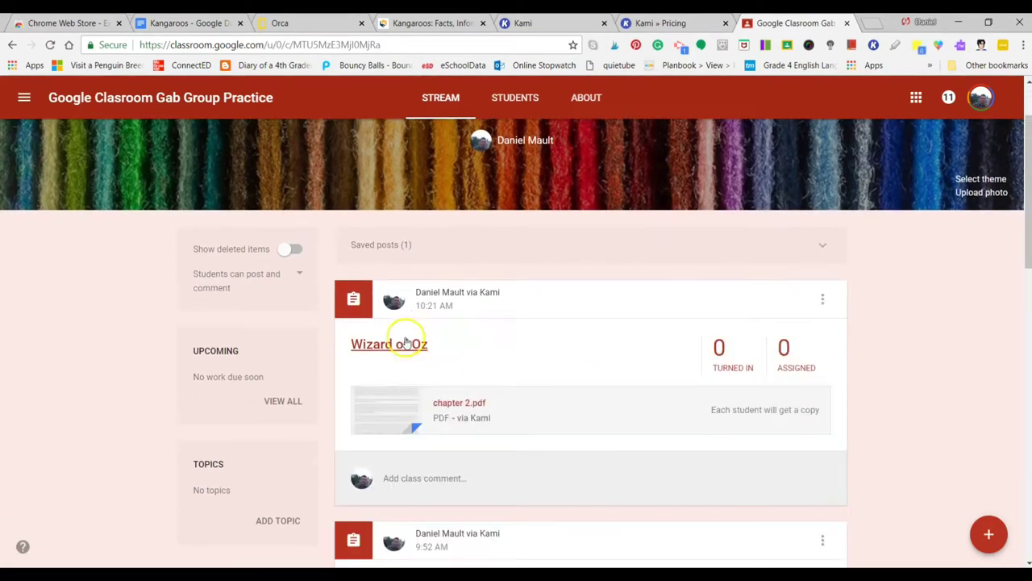
Open the Wizard of Oz assignment's chapter 2.pdf attachment and load it in Kami.
{"action": "right_click", "coordinate": [487, 428]}
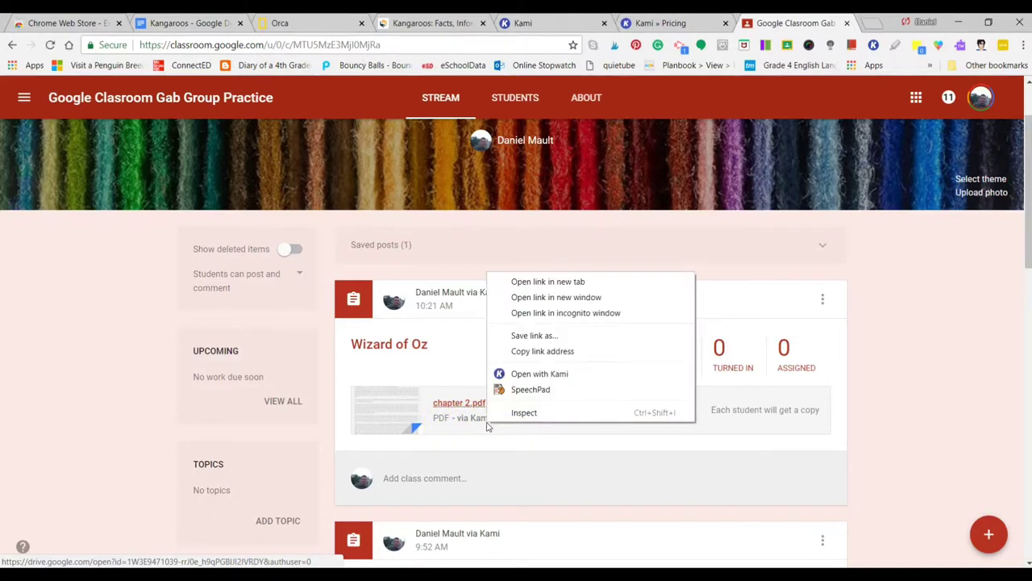
{"action": "left_click", "coordinate": [460, 405]}
{"action": "left_click", "coordinate": [456, 411]}
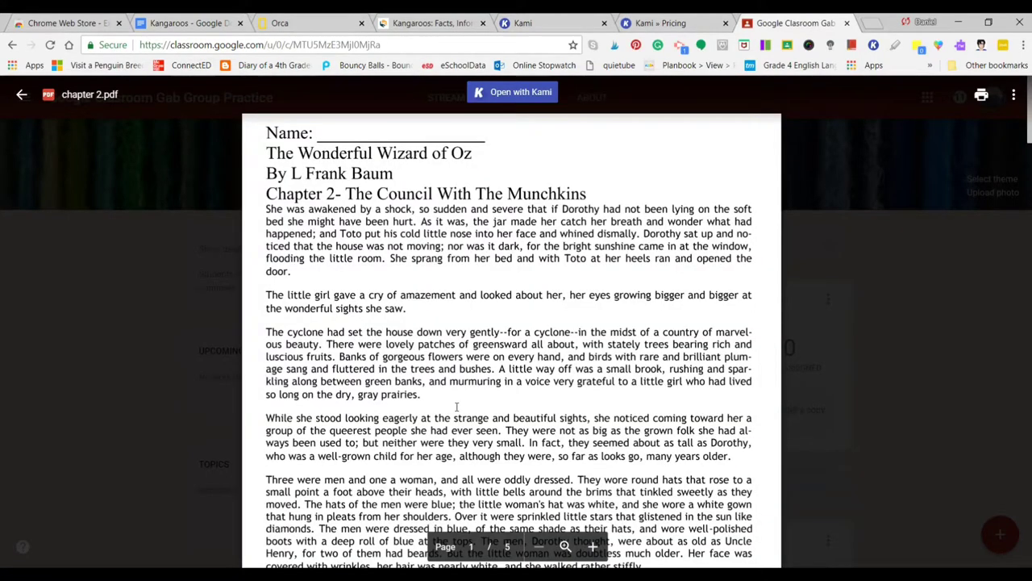
{"action": "left_click", "coordinate": [509, 98]}
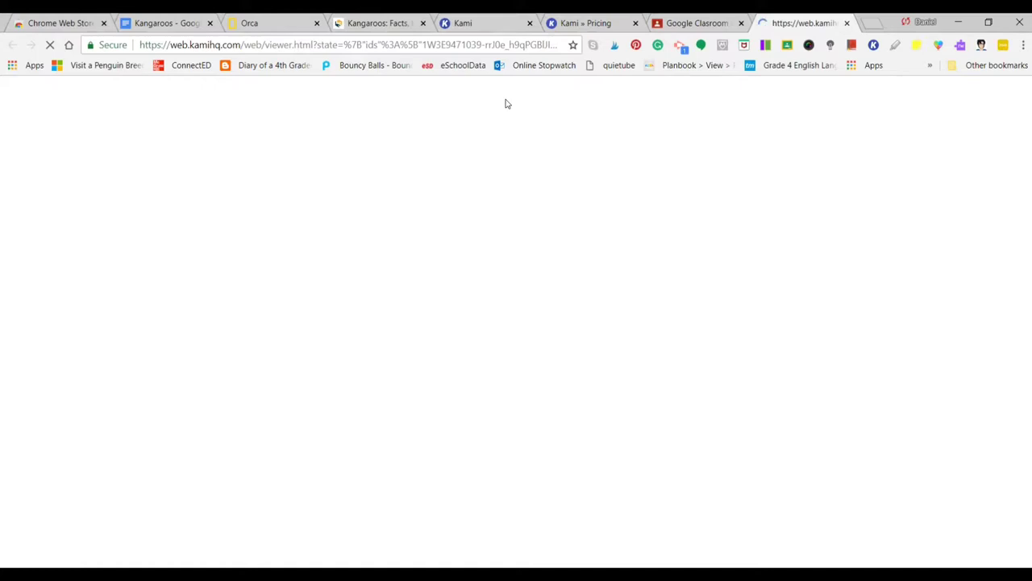
{"action": "left_click", "coordinate": [567, 298]}
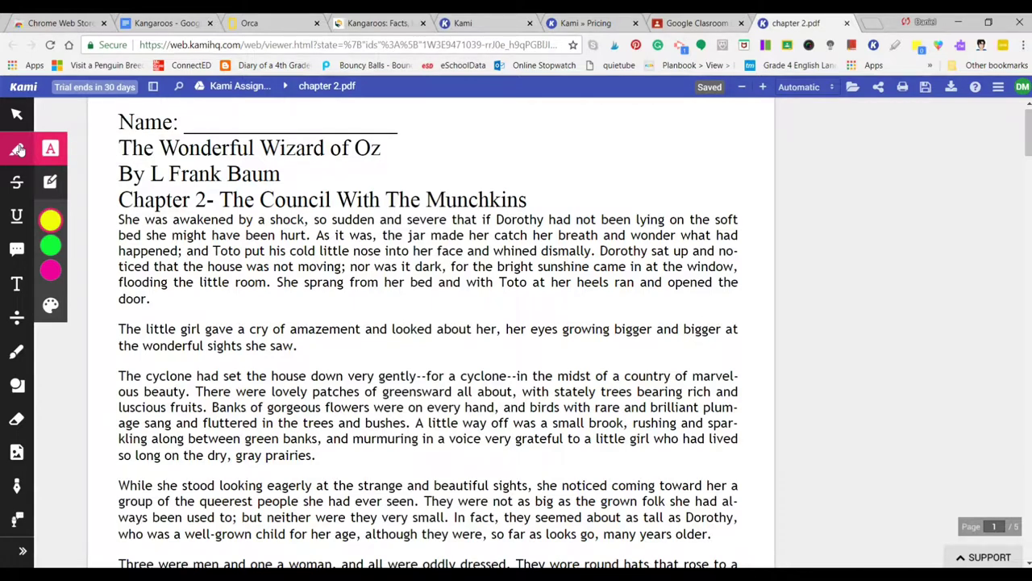
Highlight "As it was, the jar made her catch her breath" in yellow in the first paragraph.
{"action": "left_click", "coordinate": [49, 215]}
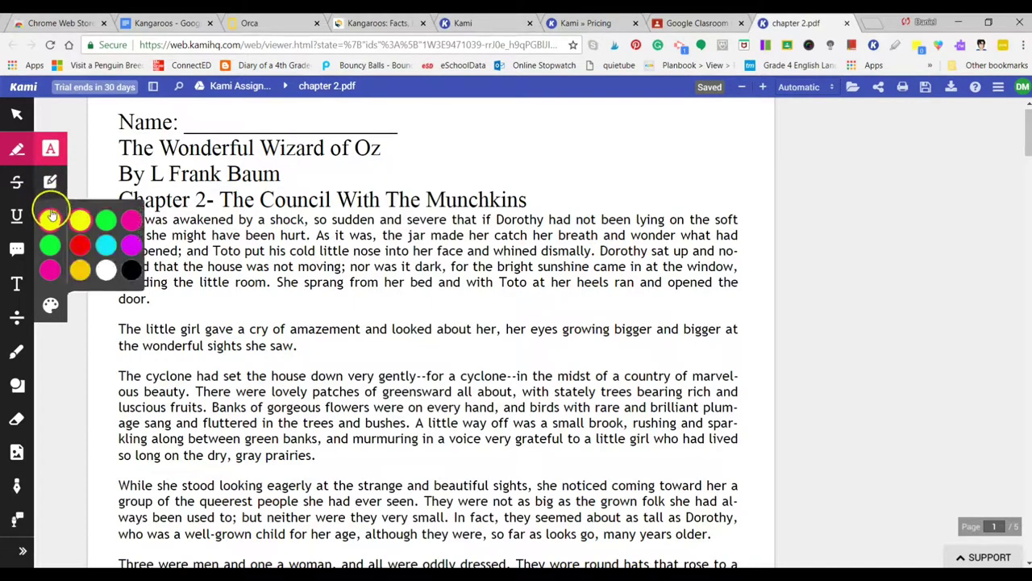
{"action": "left_click", "coordinate": [52, 184]}
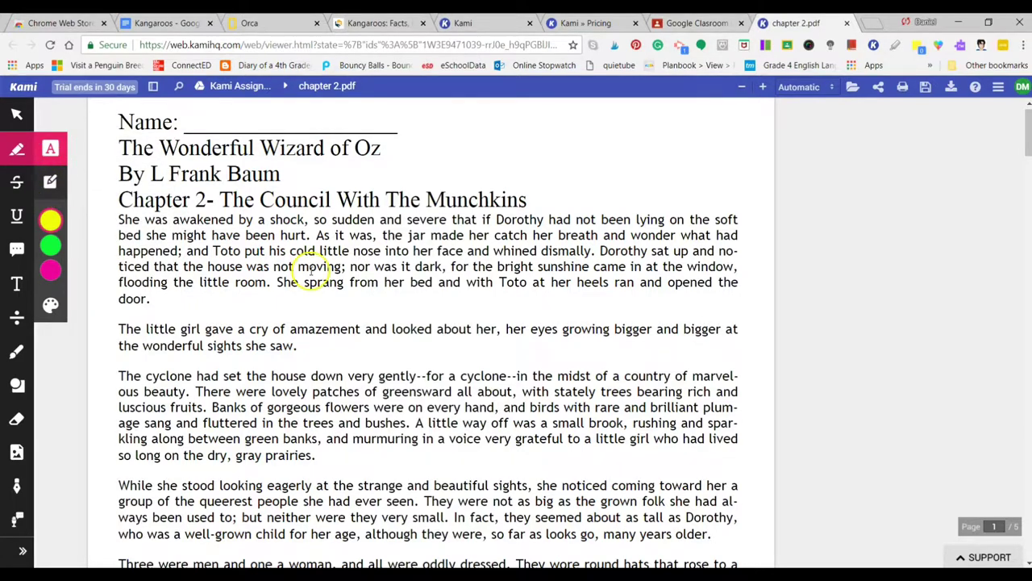
{"action": "left_click_drag", "start_coordinate": [317, 235], "coordinate": [597, 240]}
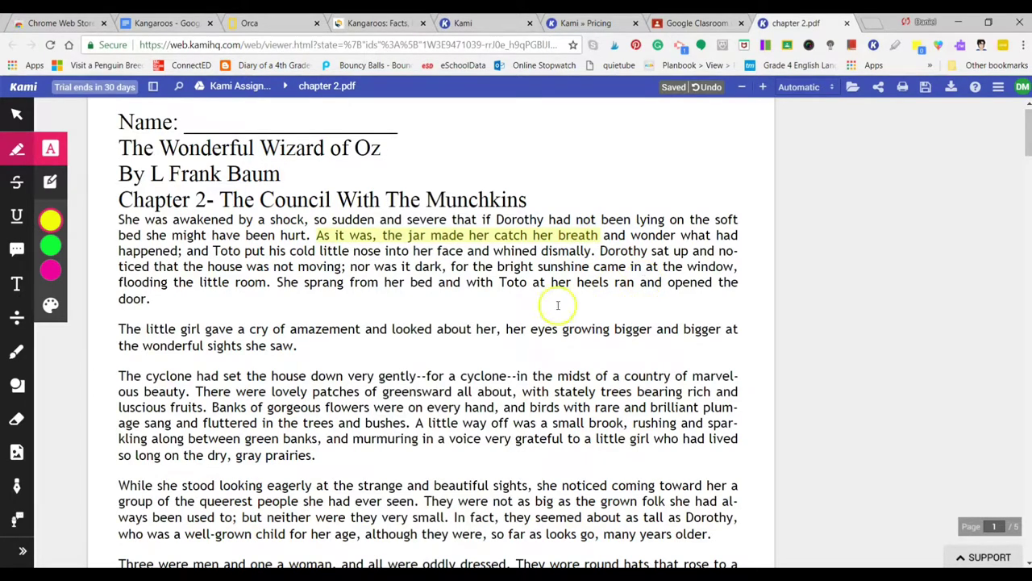
{"action": "scroll", "coordinate": [479, 306], "scroll_direction": "down", "scroll_amount": 3}
{"action": "scroll", "coordinate": [478, 313], "scroll_direction": "up", "scroll_amount": 2}
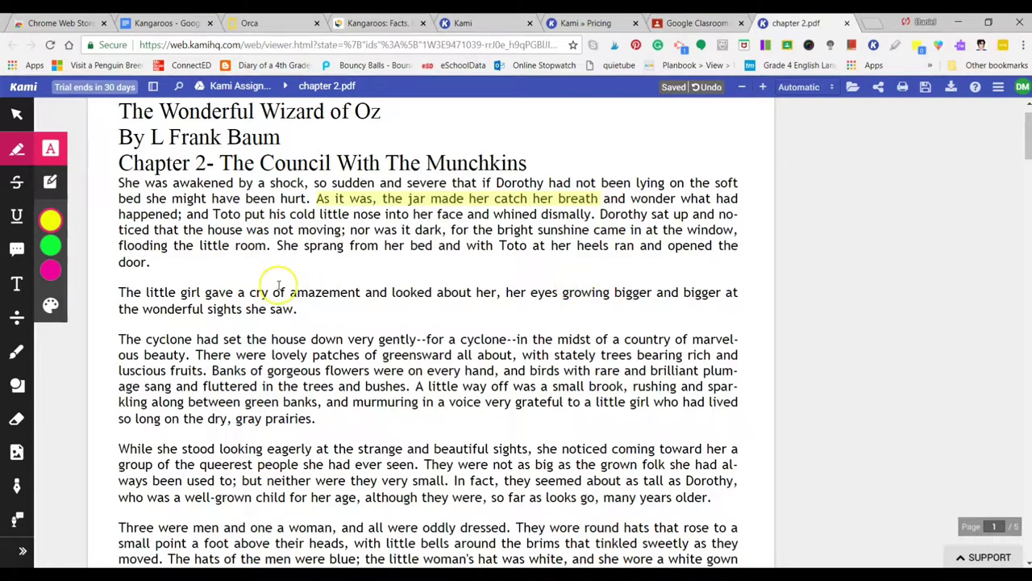
Start a text comment on "Dorothy sat up and no-" in the first paragraph and abandon it empty.
{"action": "left_click", "coordinate": [17, 250]}
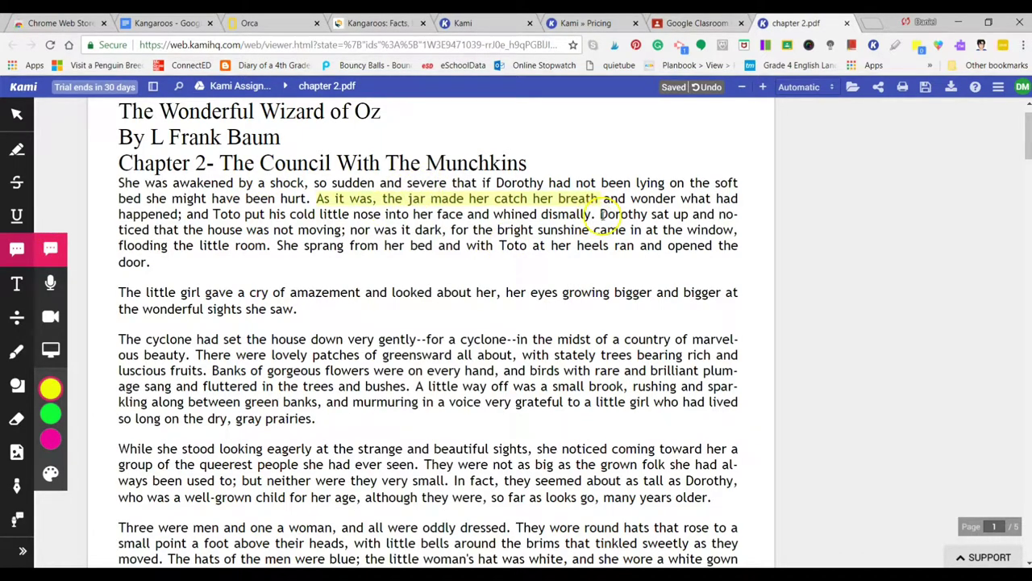
{"action": "left_click_drag", "start_coordinate": [600, 215], "coordinate": [737, 216]}
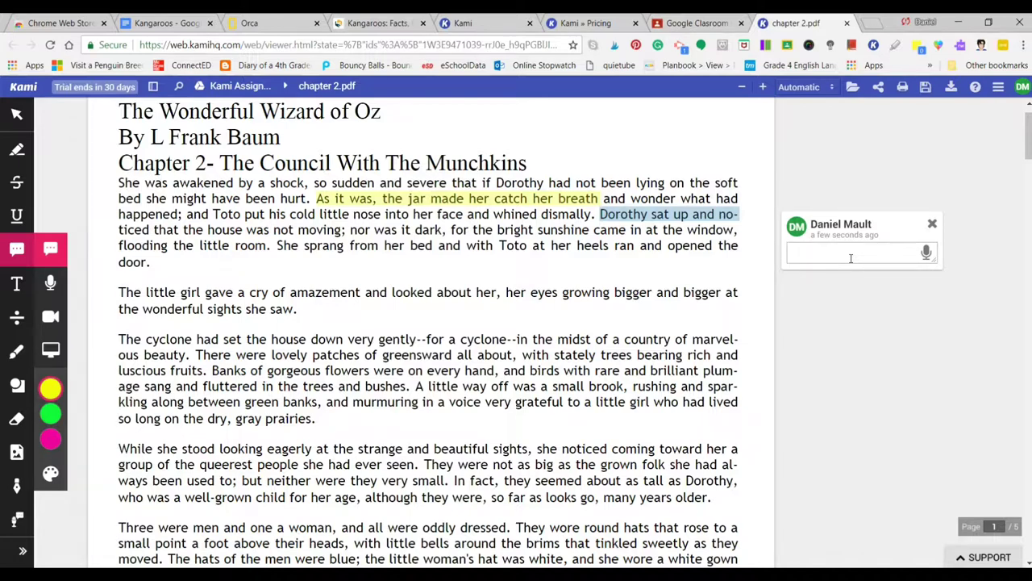
{"action": "left_click", "coordinate": [669, 277]}
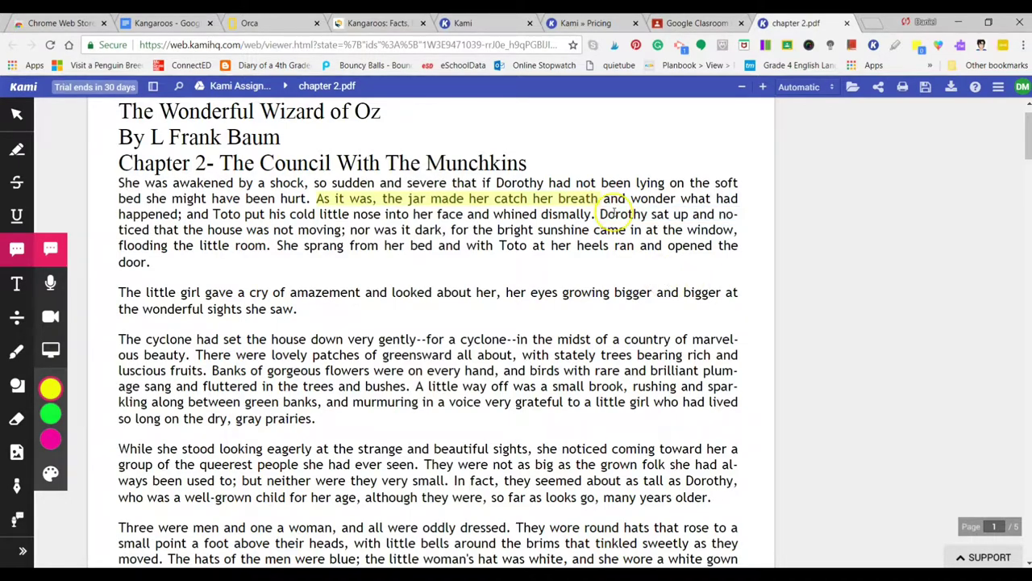
Add a size 12 black text box reading "The setting is..." on question 1's first answer line on page 5.
{"action": "scroll", "coordinate": [615, 213], "scroll_direction": "down", "scroll_amount": 15}
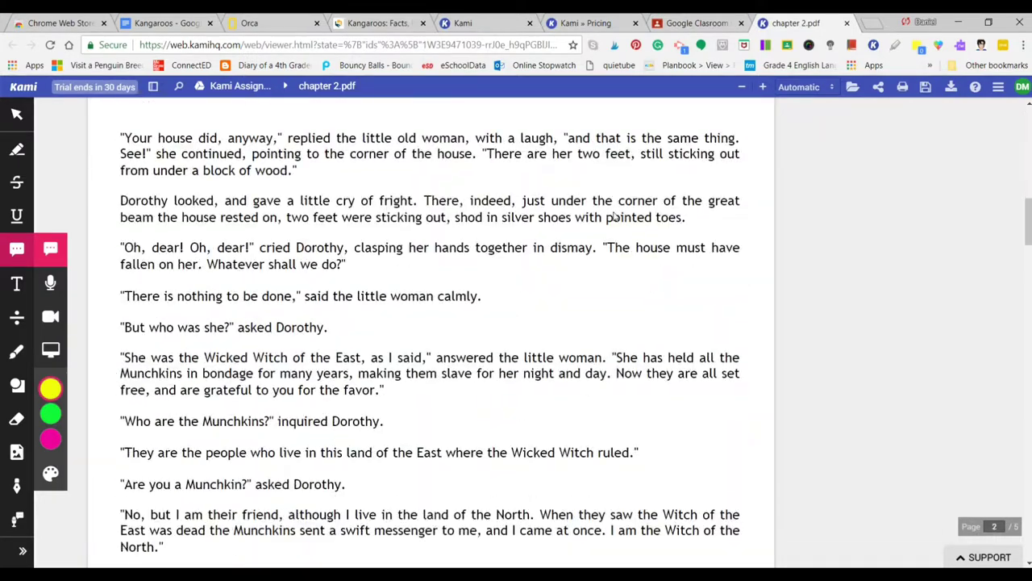
{"action": "scroll", "coordinate": [615, 216], "scroll_direction": "down", "scroll_amount": 9}
{"action": "scroll", "coordinate": [616, 216], "scroll_direction": "down", "scroll_amount": 5}
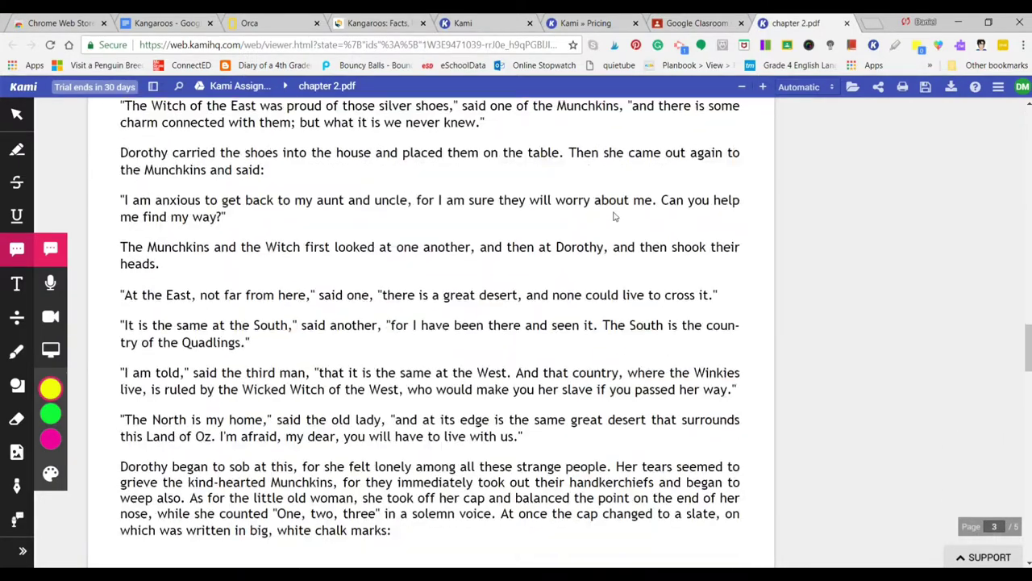
{"action": "scroll", "coordinate": [613, 216], "scroll_direction": "down", "scroll_amount": 20}
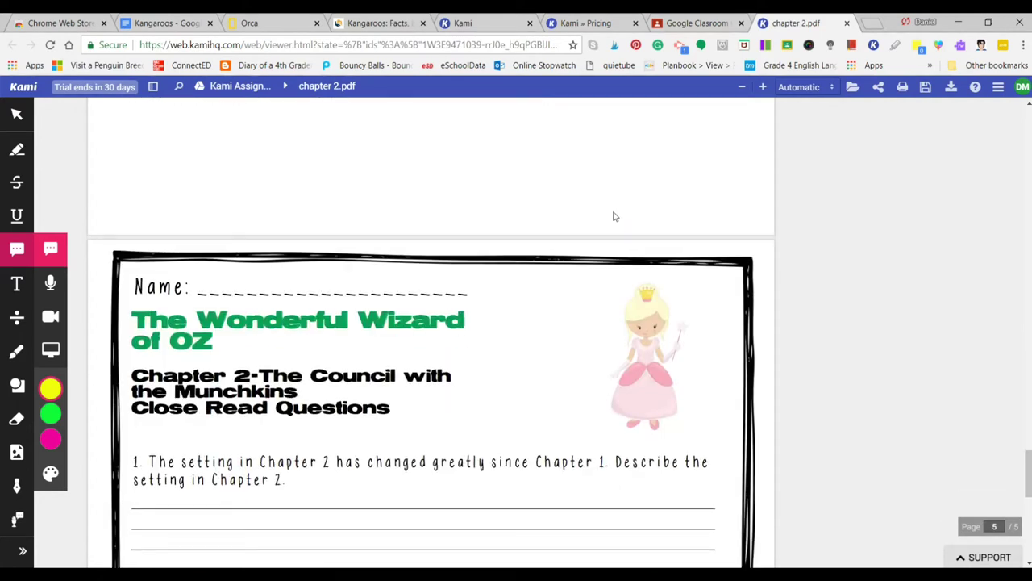
{"action": "scroll", "coordinate": [614, 215], "scroll_direction": "down", "scroll_amount": 5}
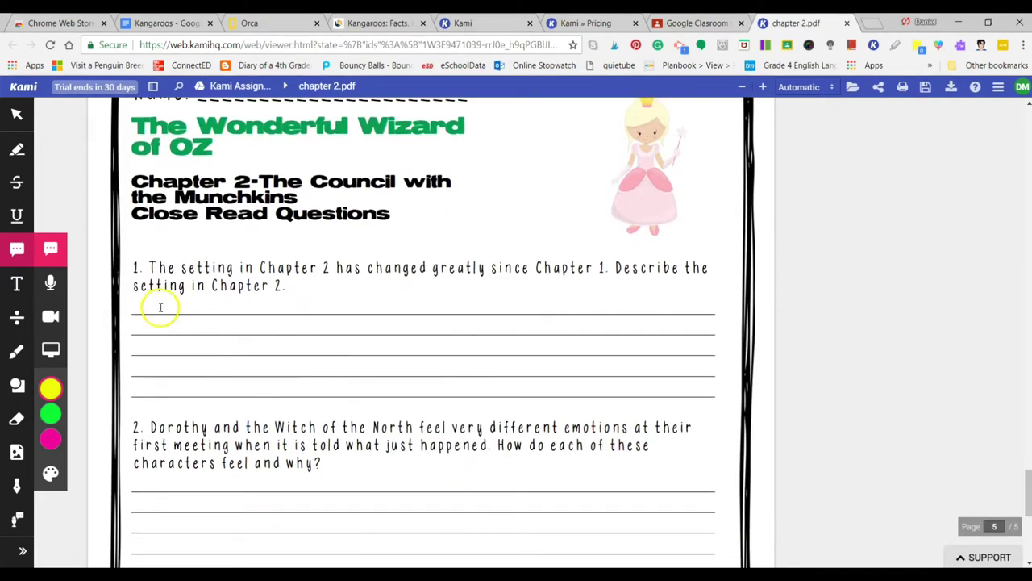
{"action": "left_click", "coordinate": [160, 307]}
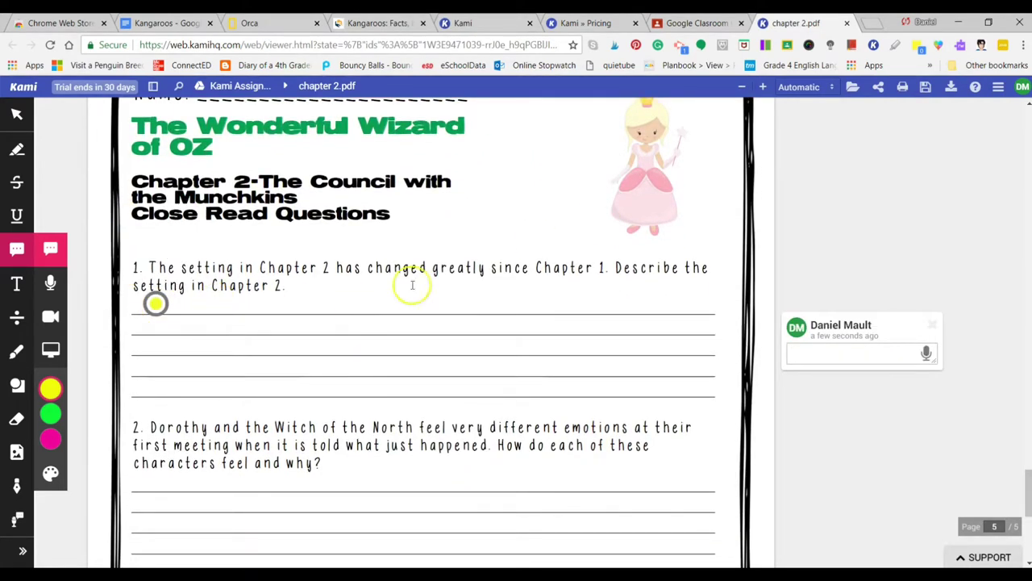
{"action": "left_click", "coordinate": [932, 324]}
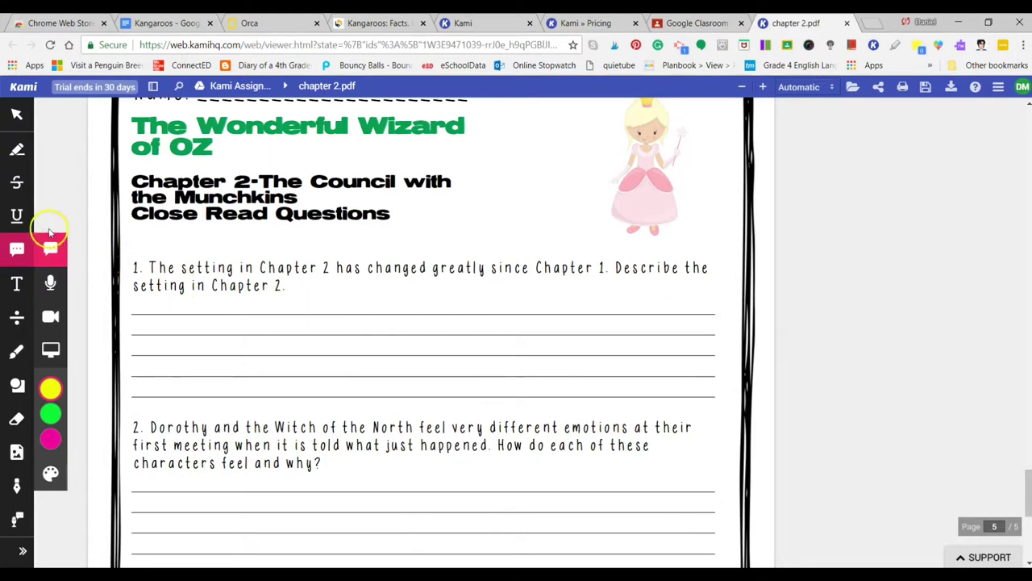
{"action": "left_click", "coordinate": [17, 283]}
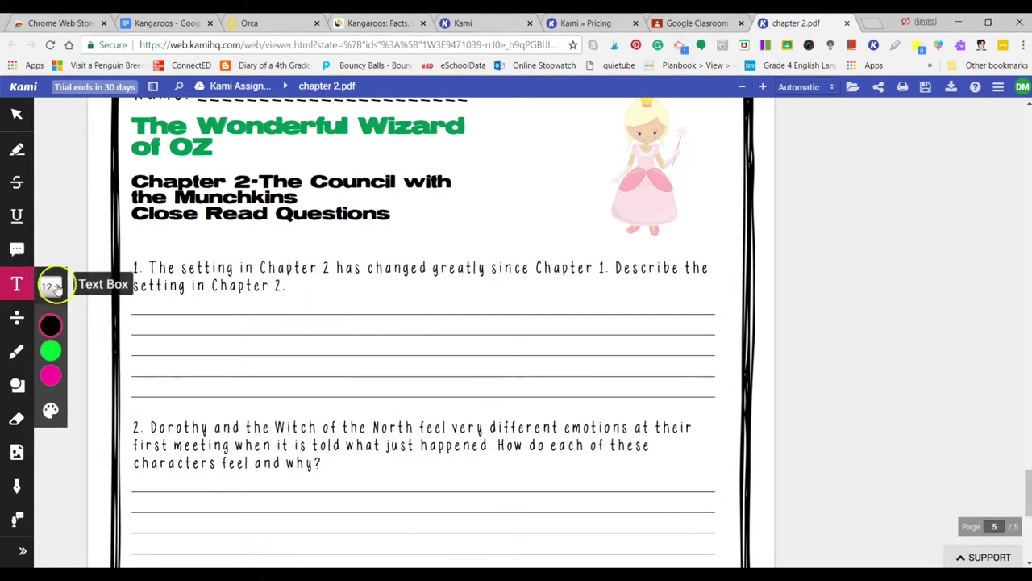
{"action": "left_click", "coordinate": [130, 306]}
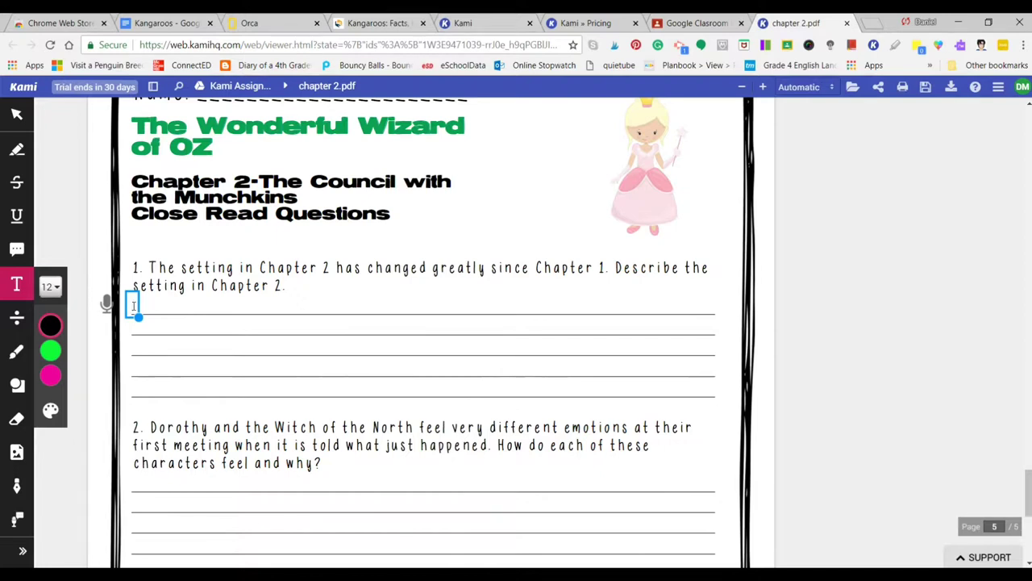
{"action": "type", "text": "The setting is"}
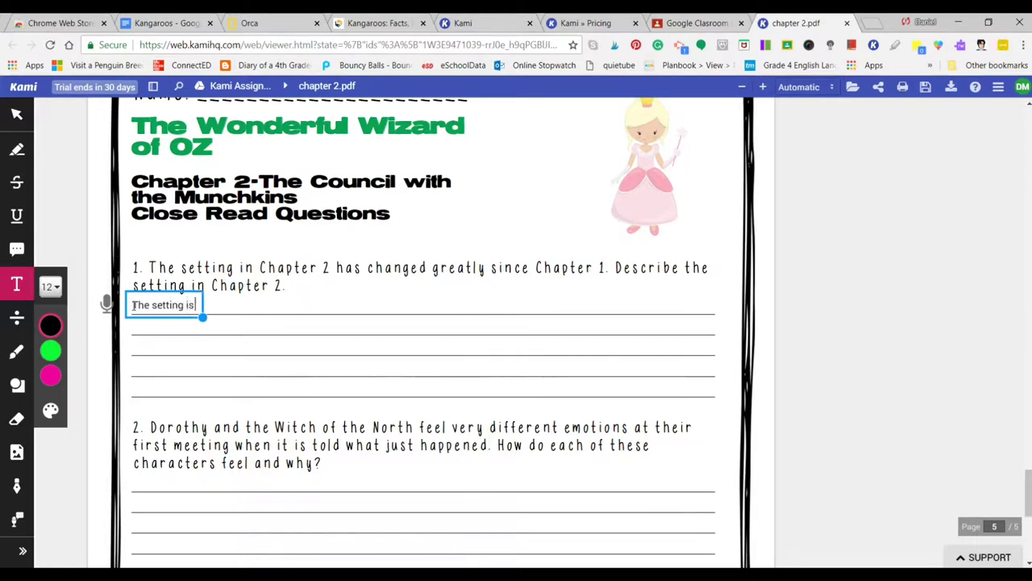
{"action": "type", "text": "..."}
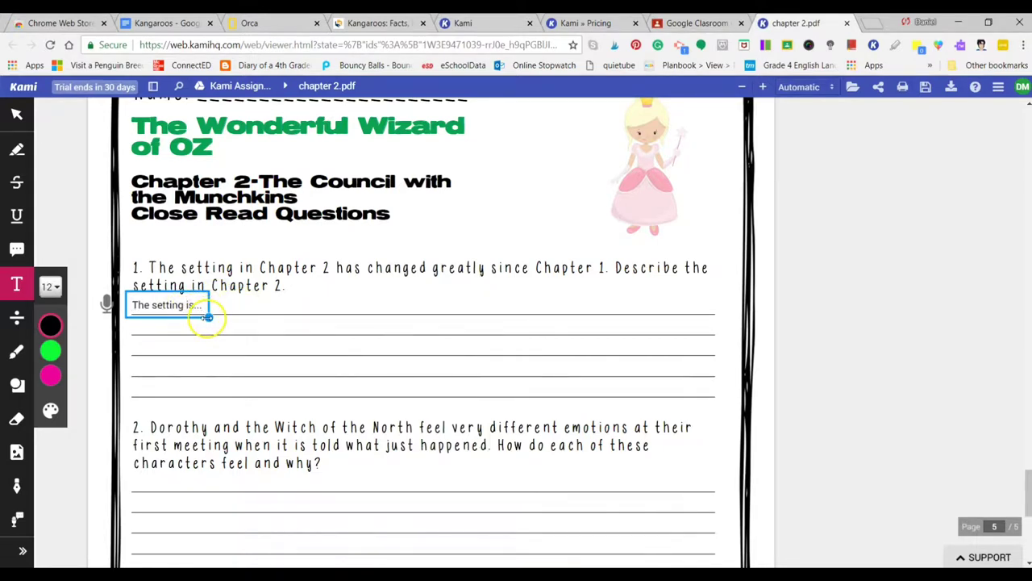
Enlarge the "The setting is..." text box to cover all five answer lines of question 1.
{"action": "left_click_drag", "start_coordinate": [207, 318], "coordinate": [711, 368]}
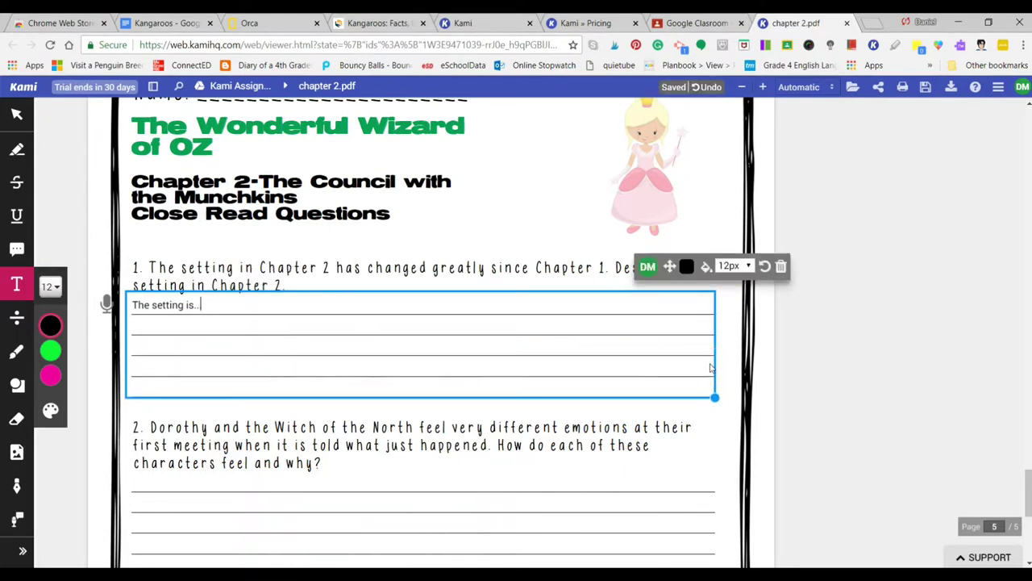
{"action": "left_click", "coordinate": [180, 316]}
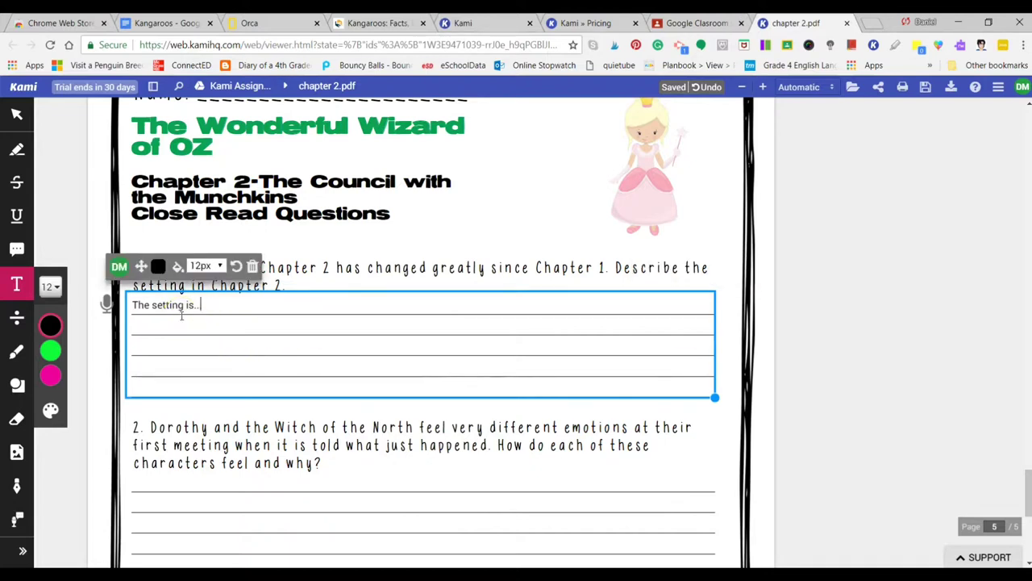
{"action": "left_click_drag", "start_coordinate": [194, 316], "coordinate": [268, 384]}
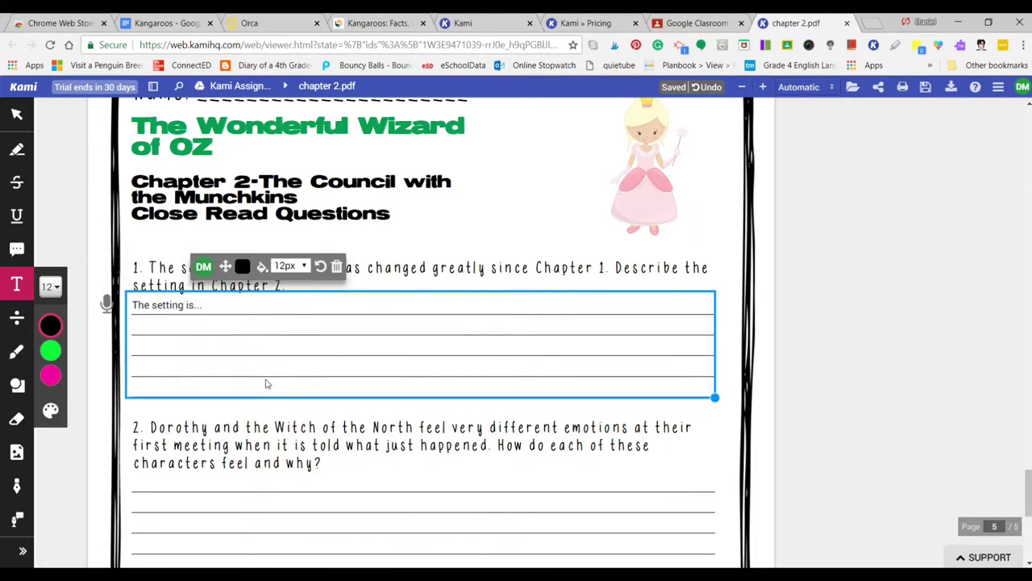
Return to the Google Classroom preview of chapter 2.pdf.
{"action": "scroll", "coordinate": [474, 255], "scroll_direction": "up", "scroll_amount": 5}
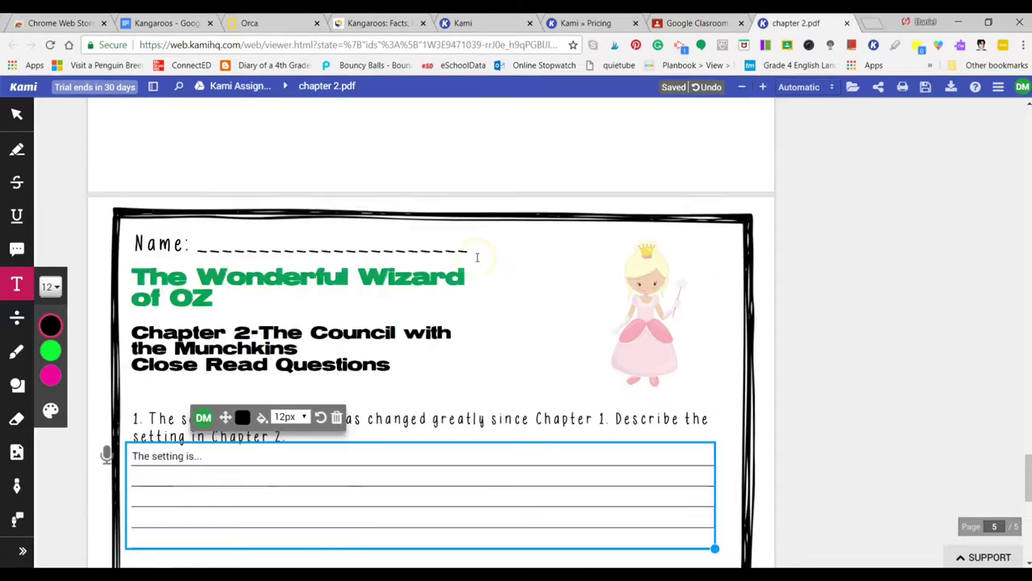
{"action": "mouse_move", "coordinate": [608, 202]}
{"action": "left_mouse_down"}
{"action": "mouse_move", "coordinate": [686, 115]}
{"action": "mouse_move", "coordinate": [673, 94]}
{"action": "left_mouse_up"}
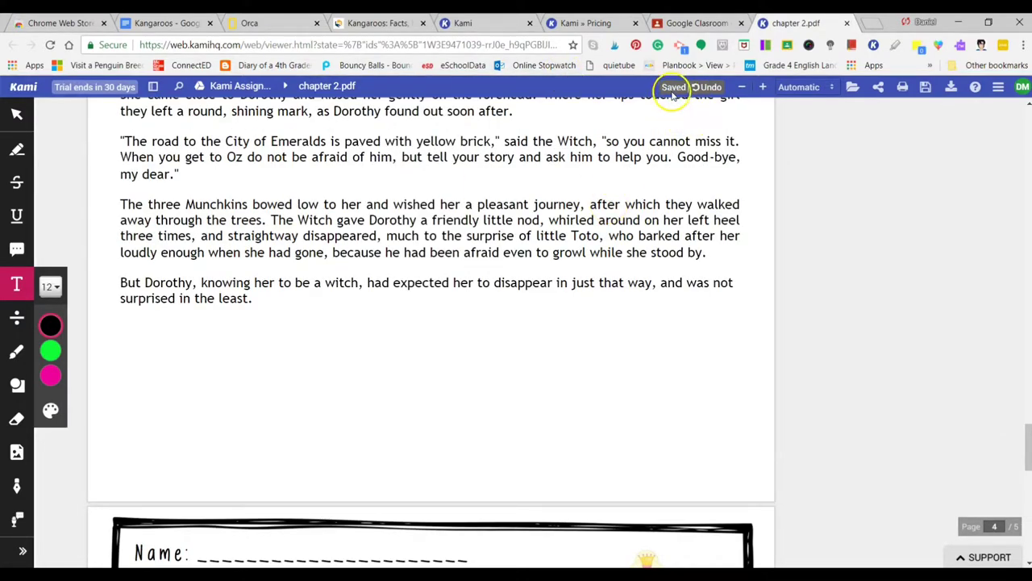
{"action": "left_click", "coordinate": [700, 24]}
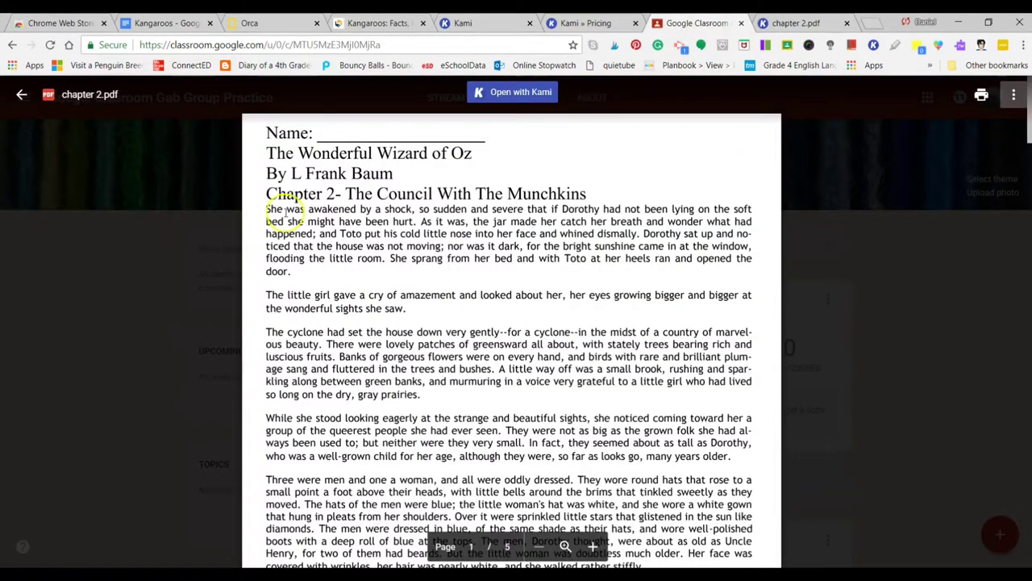
Close the chapter 2.pdf preview in Google Classroom and return to the Kangaroo Facts article on Live Science.
{"action": "left_click", "coordinate": [103, 280]}
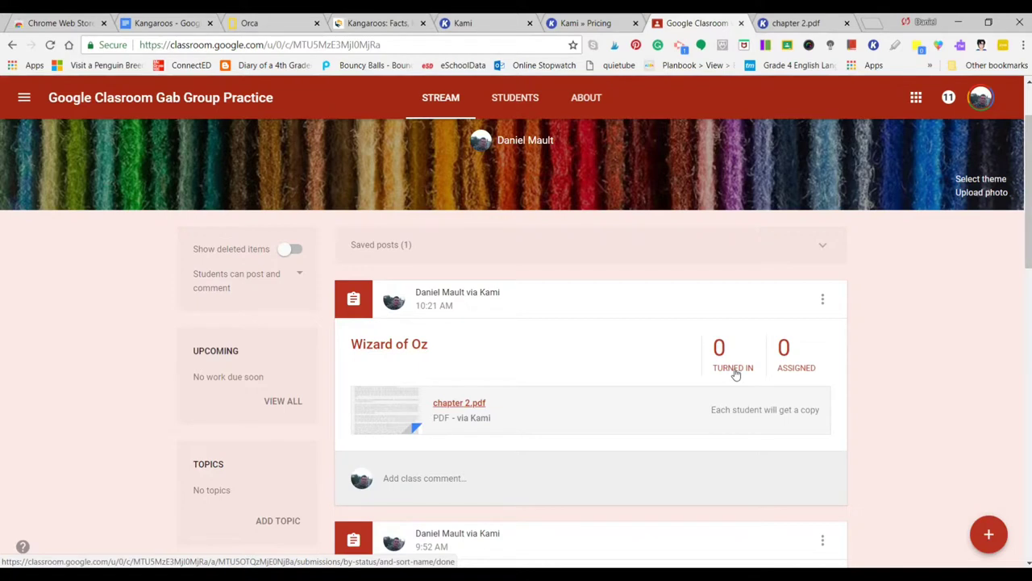
{"action": "left_click", "coordinate": [498, 24]}
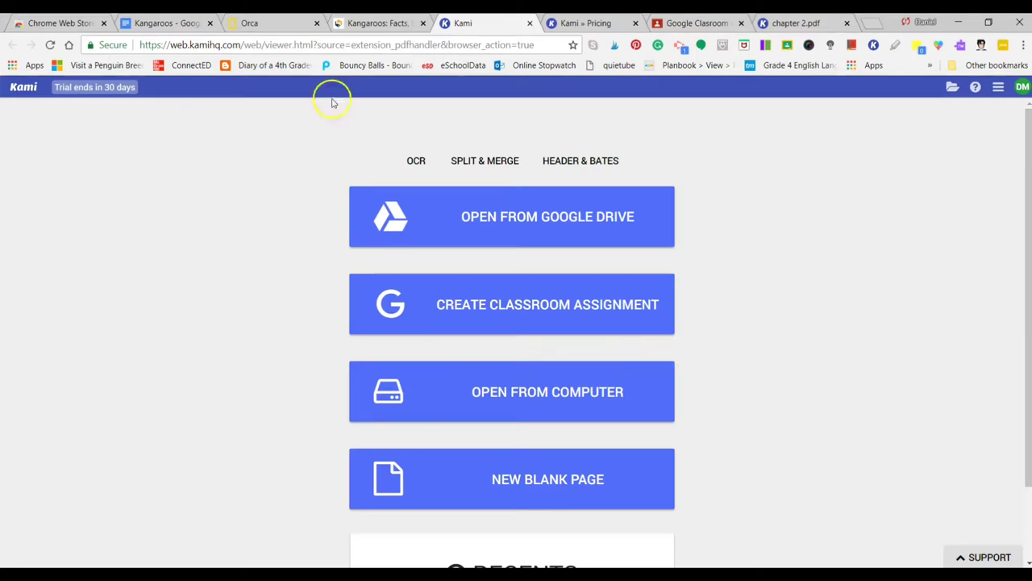
{"action": "left_click", "coordinate": [374, 24]}
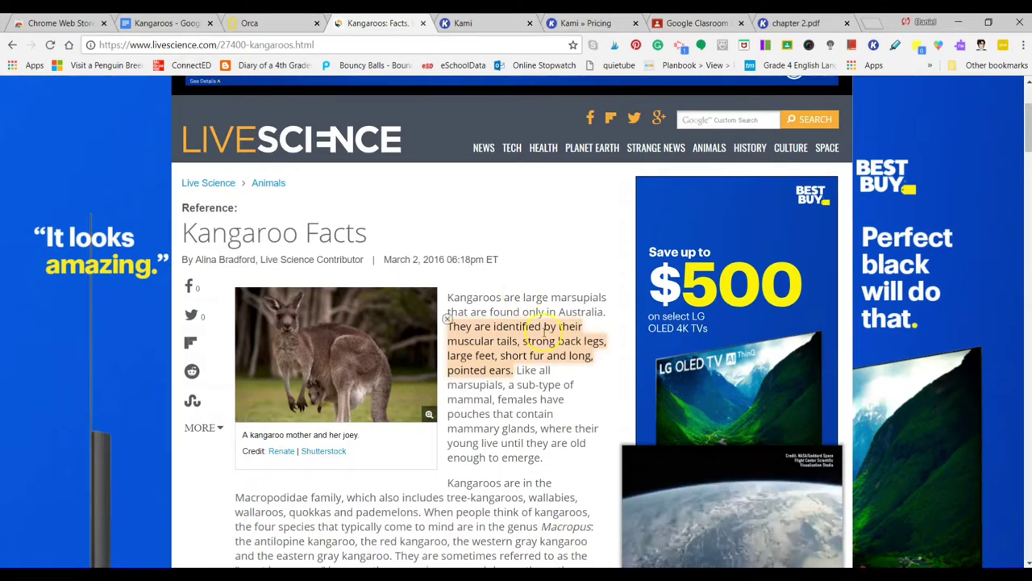
{"action": "left_click", "coordinate": [914, 55]}
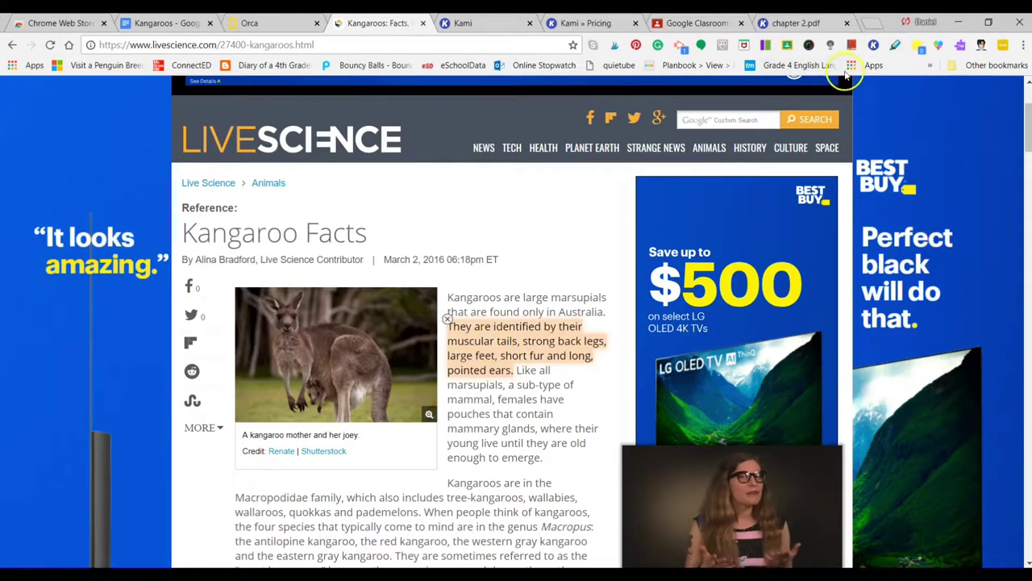
{"action": "left_click", "coordinate": [902, 46]}
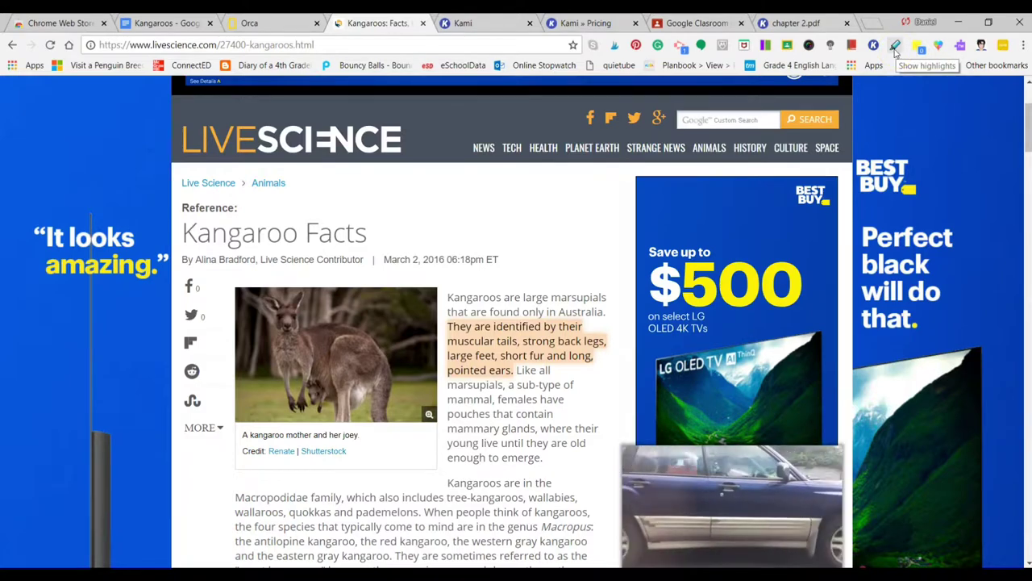
In the National Geographic Kids Orca article, highlight "Six tons of pure power whacks an ice floe floating in cold Arctic waters." in yellow with Super Simple Highlighter.
{"action": "left_click", "coordinate": [271, 22]}
{"action": "scroll", "coordinate": [380, 242], "scroll_direction": "down", "scroll_amount": 10}
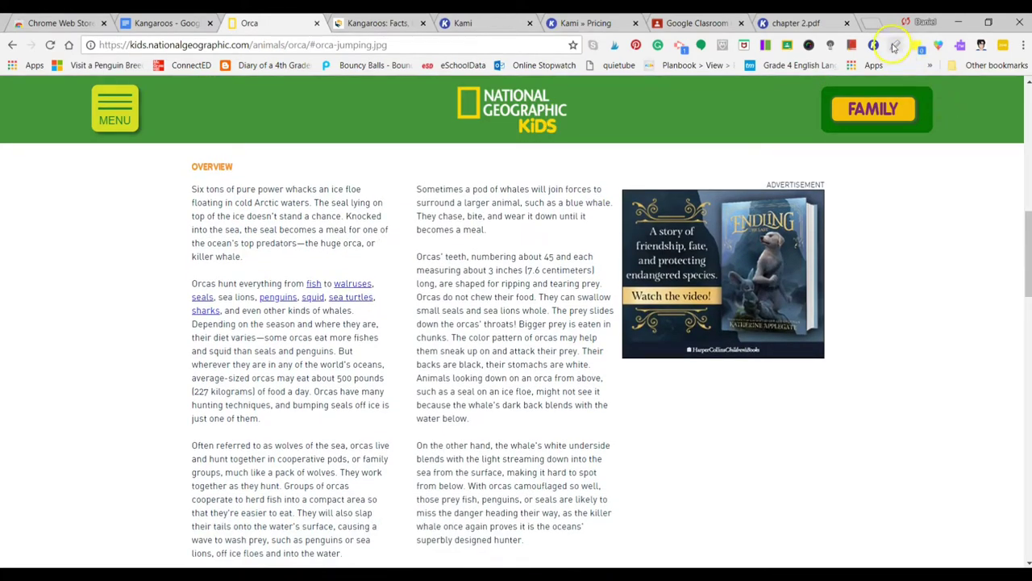
{"action": "mouse_move", "coordinate": [192, 191]}
{"action": "left_mouse_down"}
{"action": "mouse_move", "coordinate": [311, 203]}
{"action": "mouse_move", "coordinate": [218, 201]}
{"action": "mouse_move", "coordinate": [187, 188]}
{"action": "left_mouse_up"}
{"action": "left_click", "coordinate": [312, 203]}
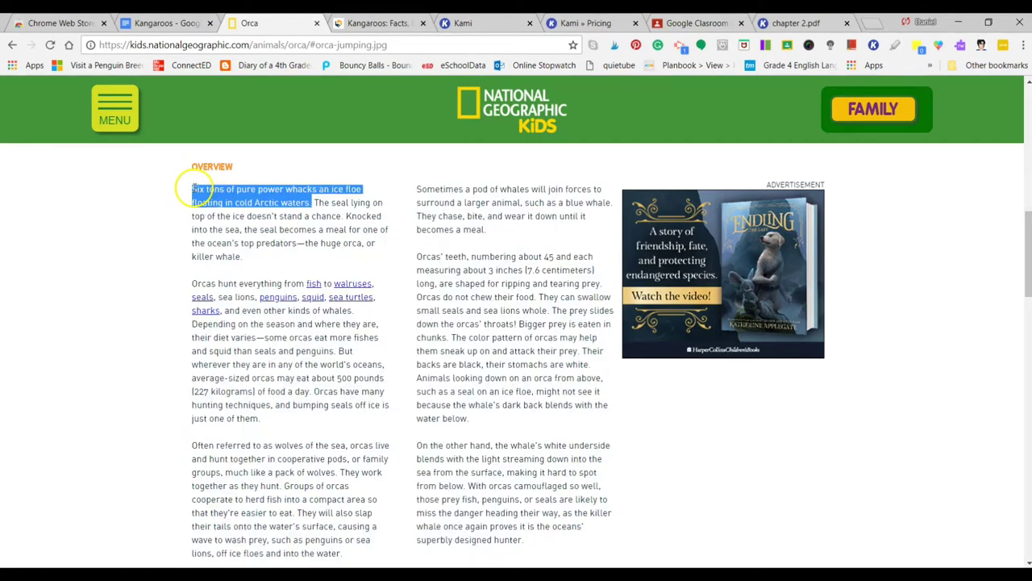
{"action": "right_click", "coordinate": [225, 192]}
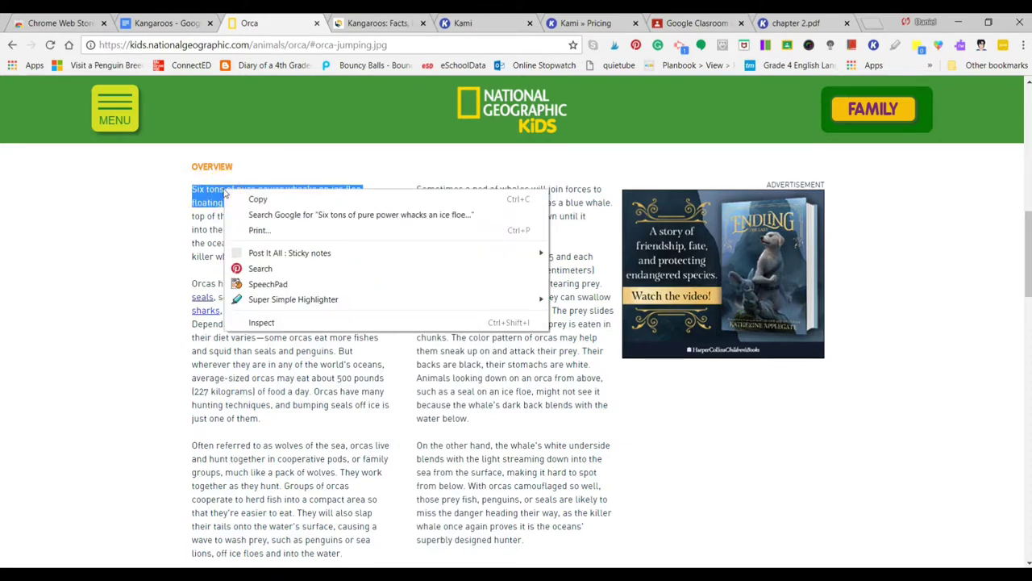
{"action": "mouse_move", "coordinate": [341, 299]}
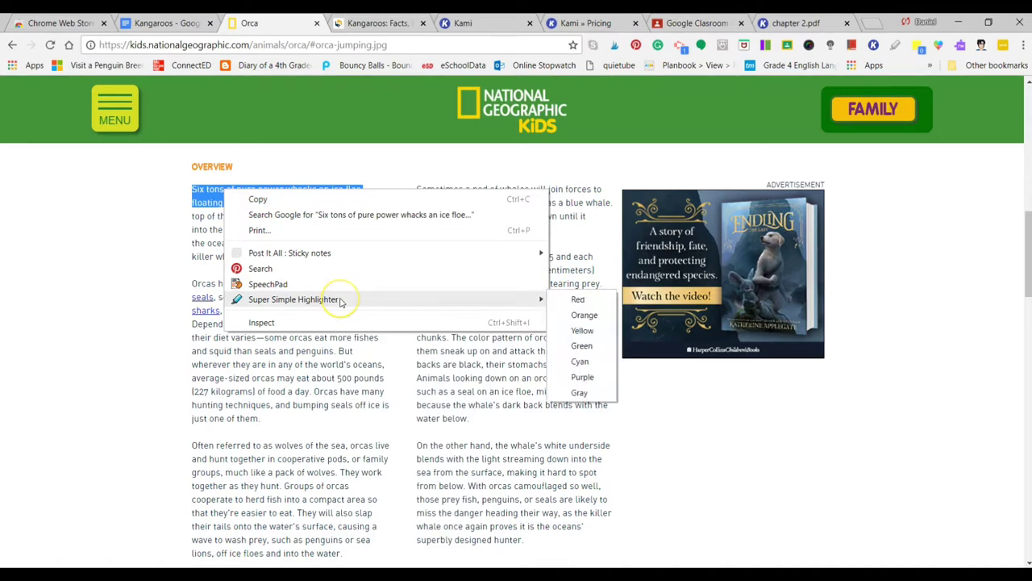
{"action": "left_click", "coordinate": [581, 329]}
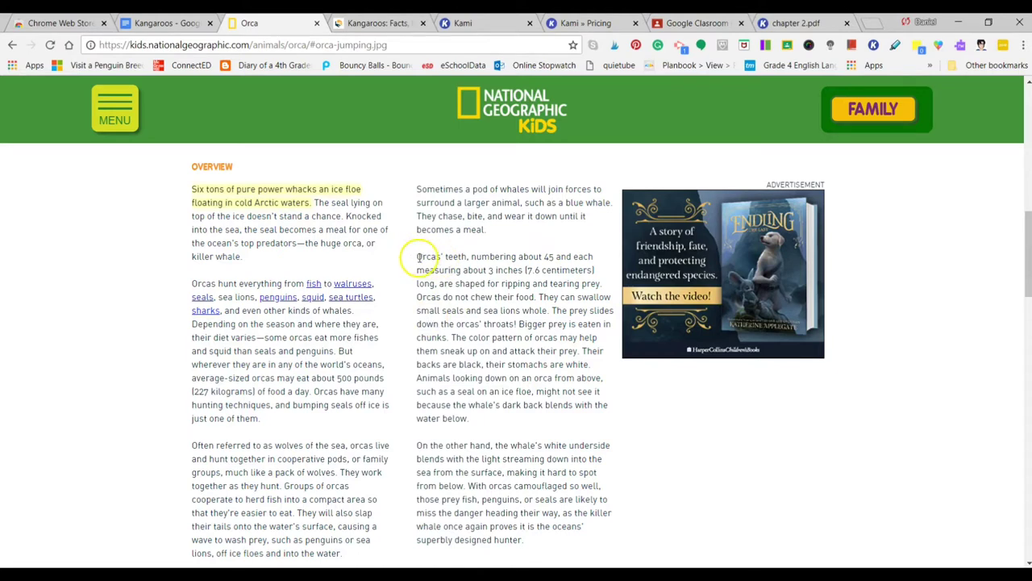
Highlight "Orcas' teeth, numbering about 45 and each measuring about 3 inches" in green with Super Simple Highlighter.
{"action": "left_click_drag", "start_coordinate": [418, 257], "coordinate": [522, 270]}
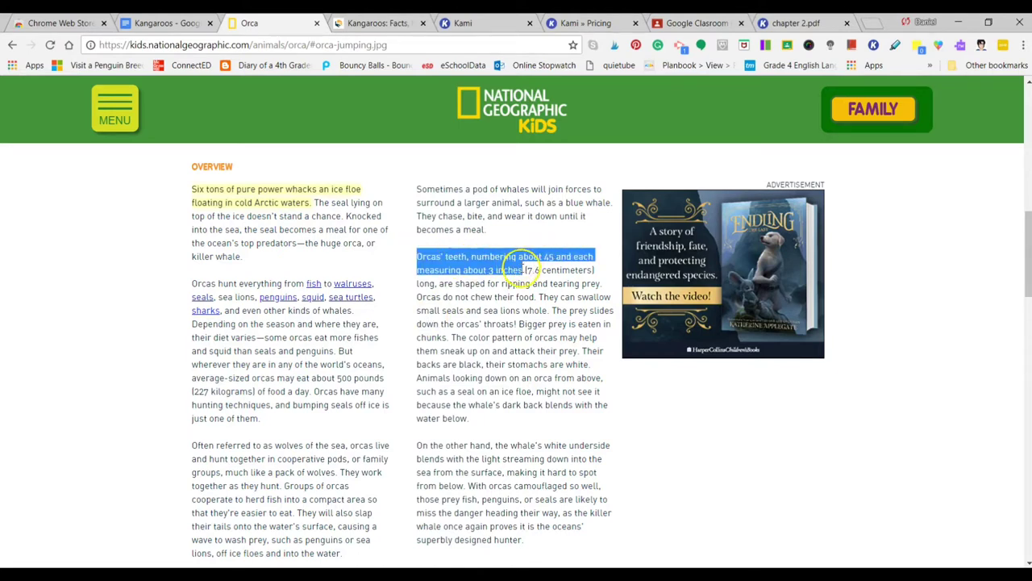
{"action": "right_click", "coordinate": [464, 266]}
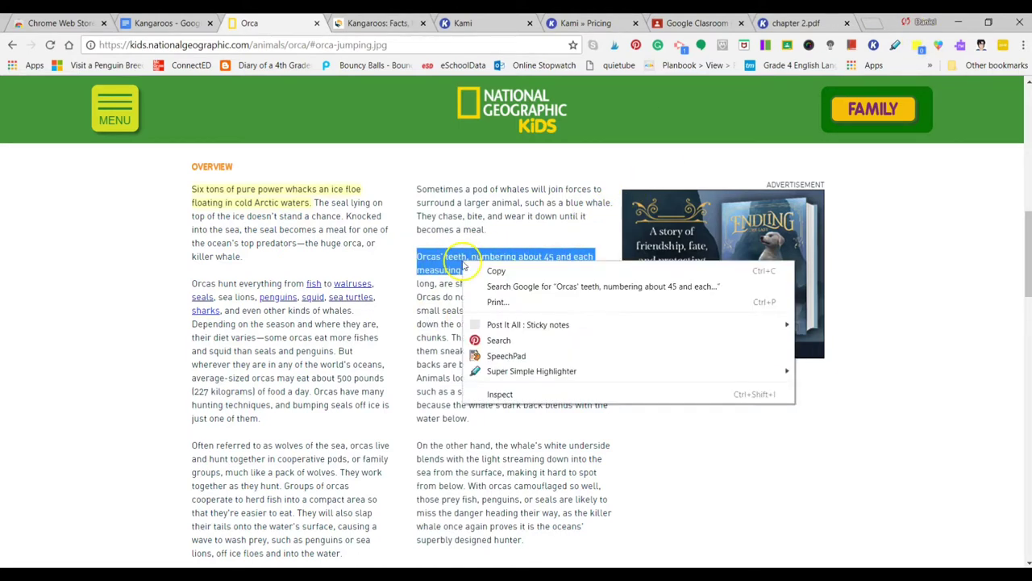
{"action": "mouse_move", "coordinate": [538, 373]}
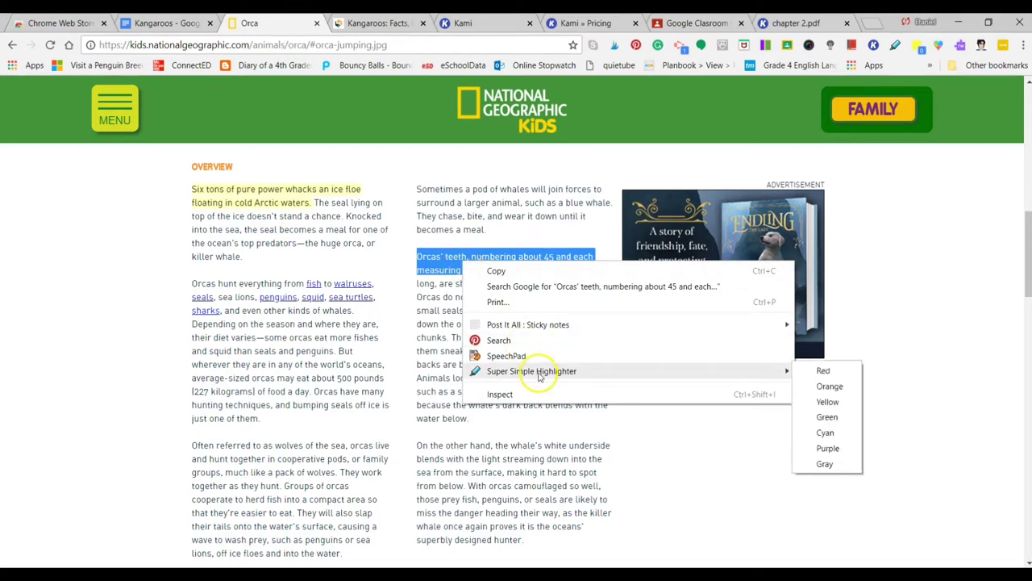
{"action": "left_click", "coordinate": [829, 417]}
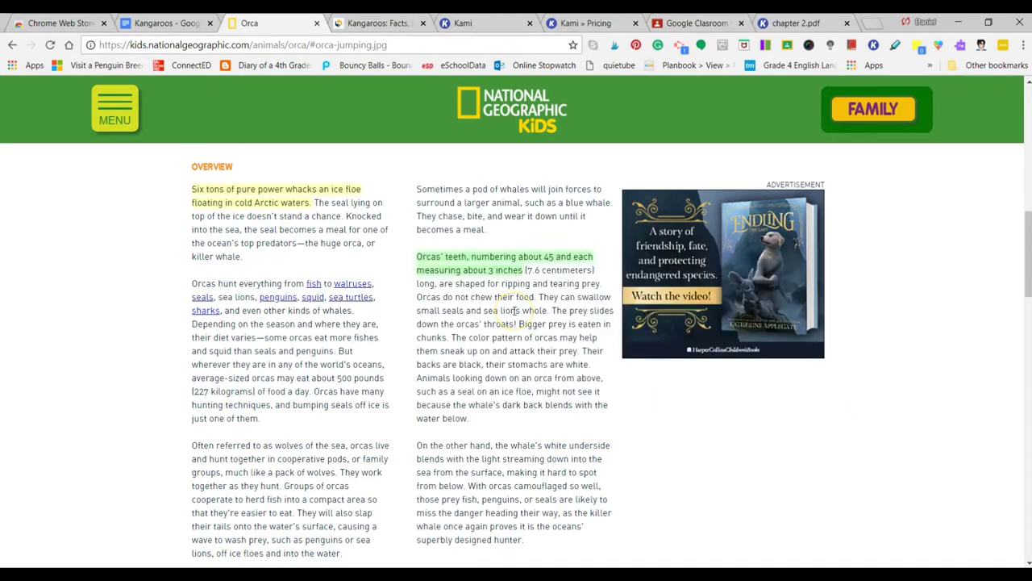
Copy the Orca page's address, close the page, and reopen it in a new tab to check the saved highlights.
{"action": "scroll", "coordinate": [514, 311], "scroll_direction": "up", "scroll_amount": 2}
{"action": "left_click", "coordinate": [309, 47]}
{"action": "key", "text": "ctrl+c"}
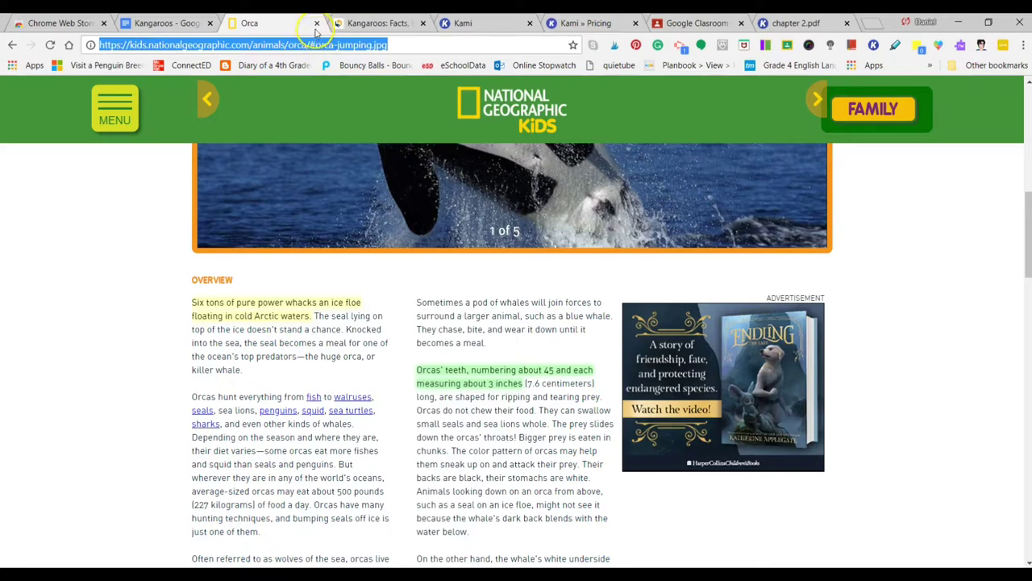
{"action": "left_click", "coordinate": [317, 22]}
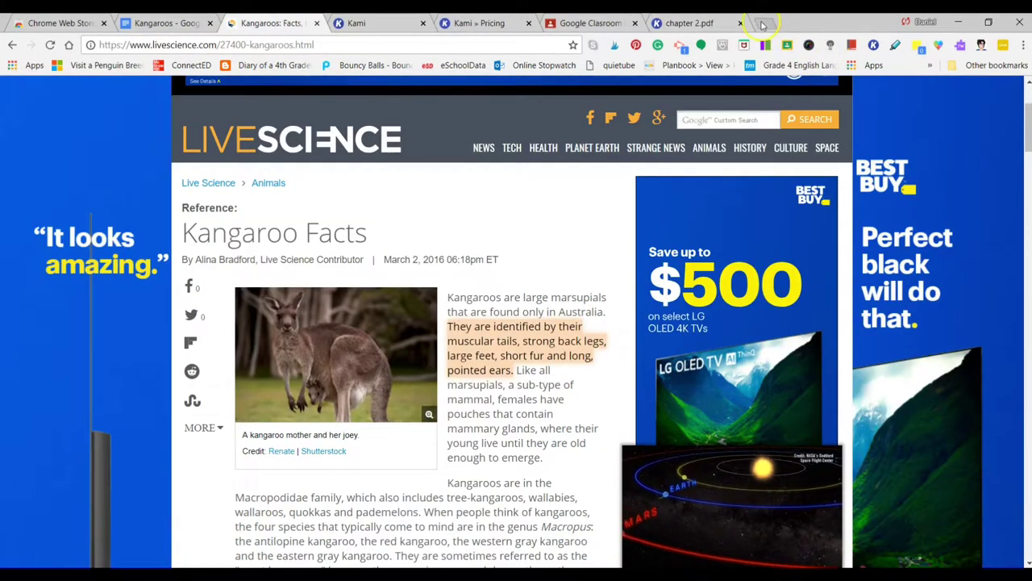
{"action": "key", "text": "ctrl+t"}
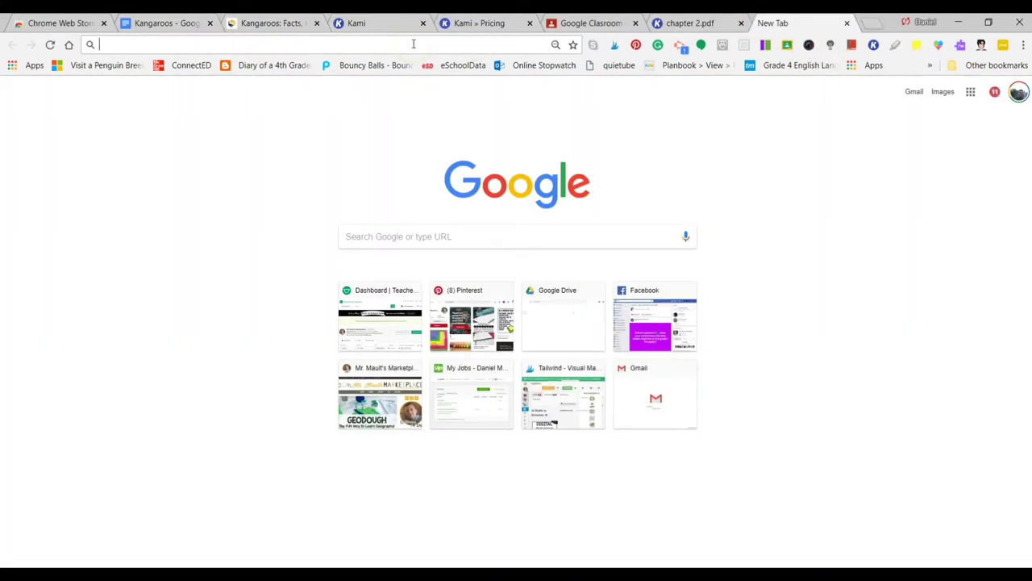
{"action": "key", "text": "ctrl+v"}
{"action": "key", "text": "Return"}
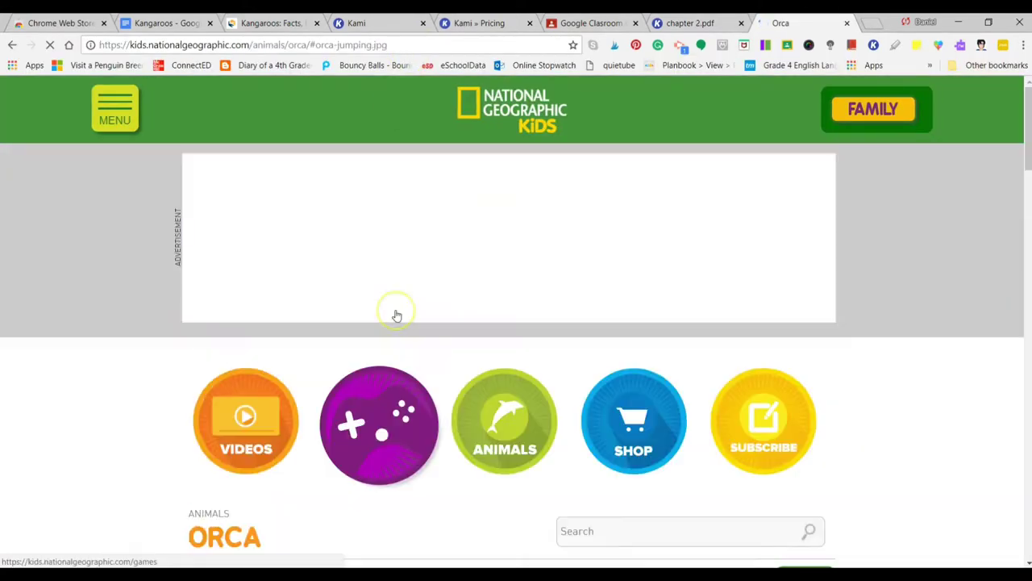
{"action": "scroll", "coordinate": [396, 315], "scroll_direction": "down", "scroll_amount": 2}
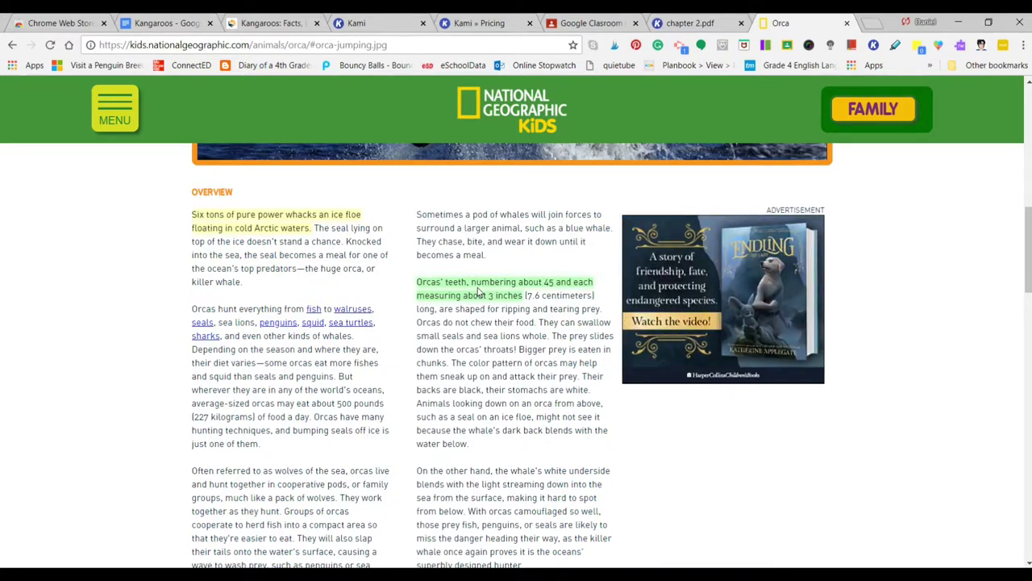
{"action": "left_click", "coordinate": [387, 265]}
Add a new sticky note to the Orca page with the Post It All extension.
{"action": "left_click", "coordinate": [920, 46]}
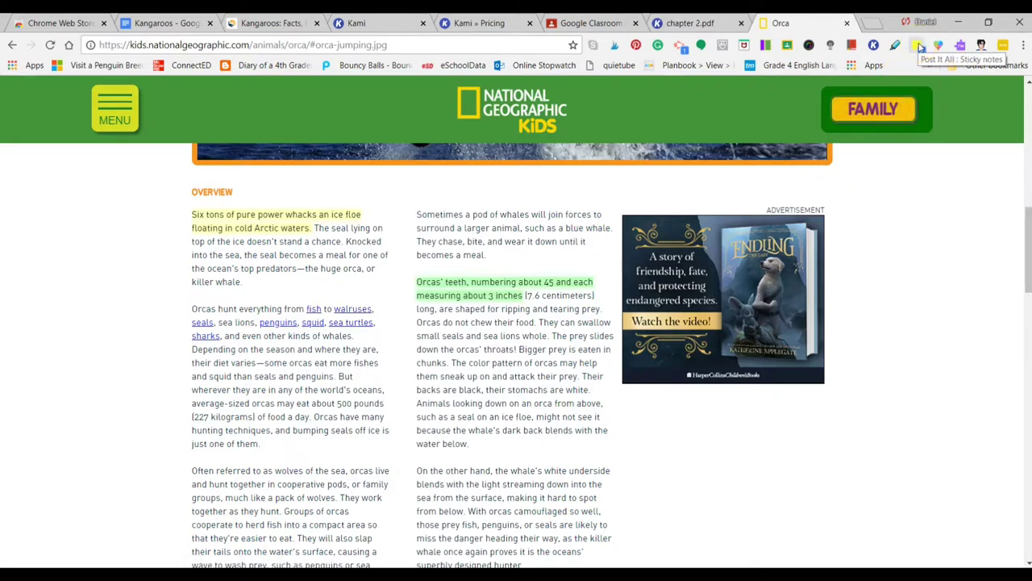
{"action": "left_click", "coordinate": [920, 46]}
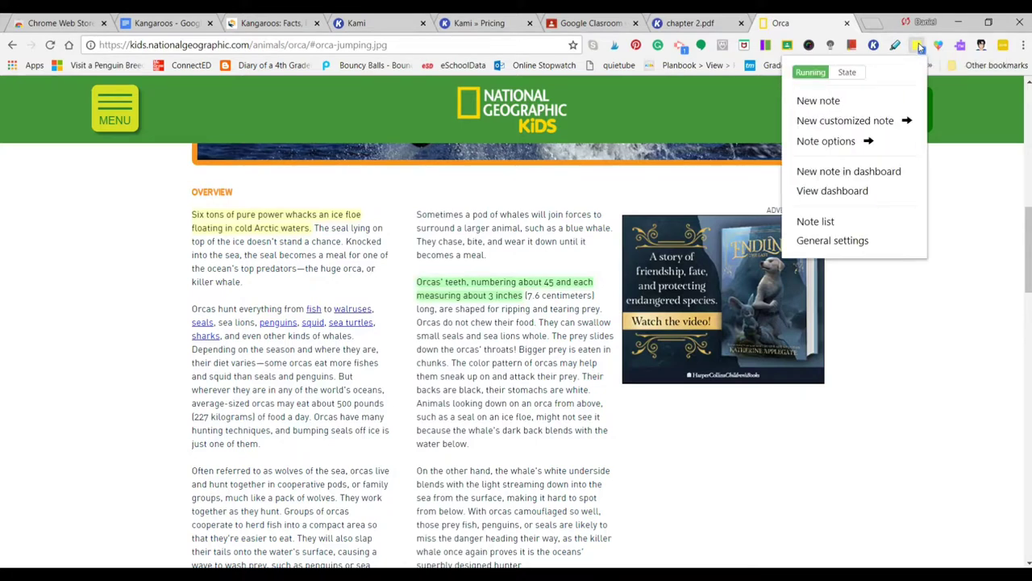
{"action": "left_click", "coordinate": [813, 103]}
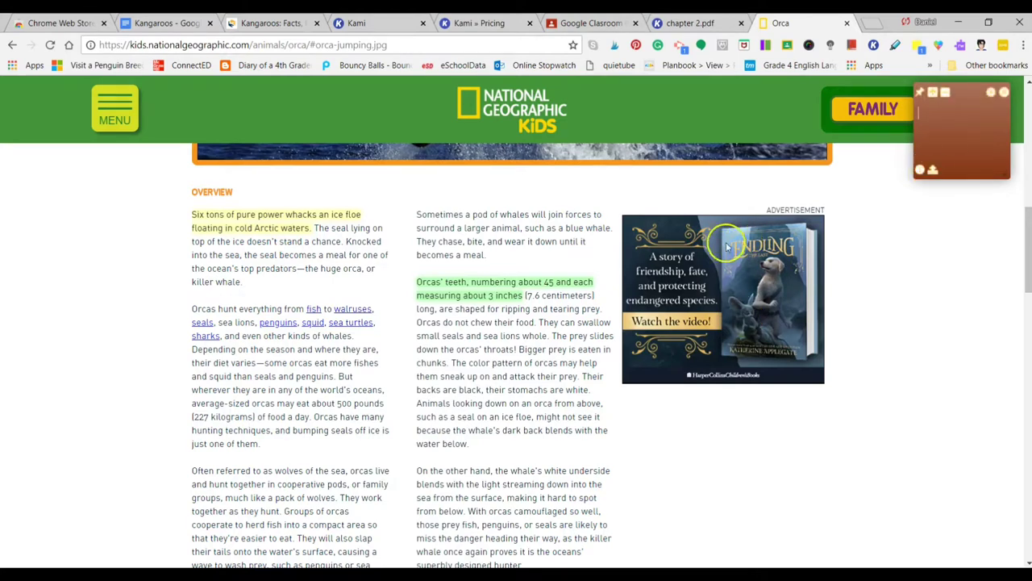
Enlarge the blank sticky note and place it over the advertisement beside the Orca article.
{"action": "mouse_move", "coordinate": [989, 139]}
{"action": "left_click_drag", "start_coordinate": [989, 139], "coordinate": [768, 243]}
{"action": "left_click_drag", "start_coordinate": [788, 276], "coordinate": [936, 403]}
{"action": "left_click_drag", "start_coordinate": [836, 275], "coordinate": [759, 262]}
{"action": "scroll", "coordinate": [759, 260], "scroll_direction": "up", "scroll_amount": 1}
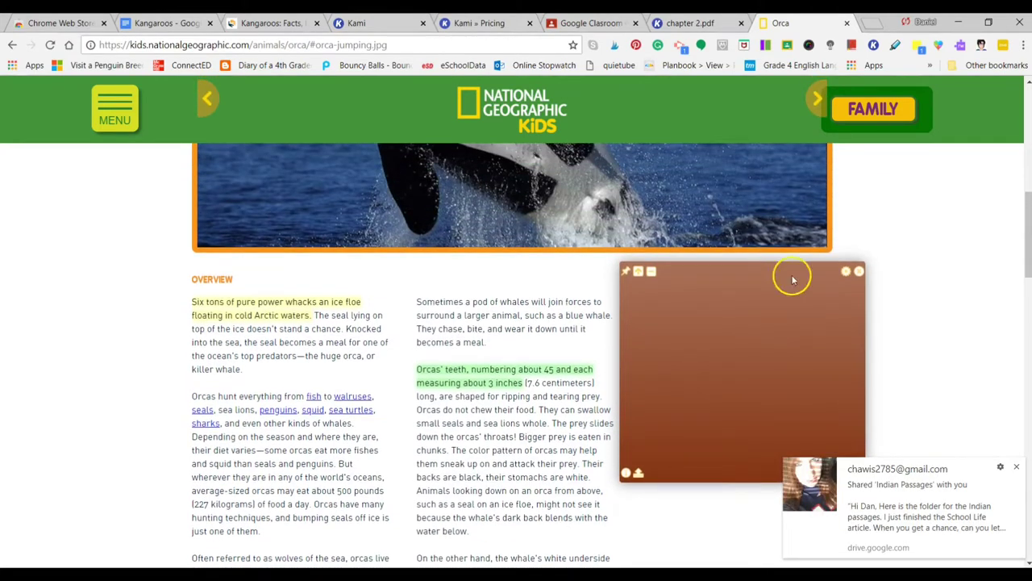
{"action": "left_click", "coordinate": [1018, 470]}
{"action": "scroll", "coordinate": [637, 341], "scroll_direction": "up", "scroll_amount": 1}
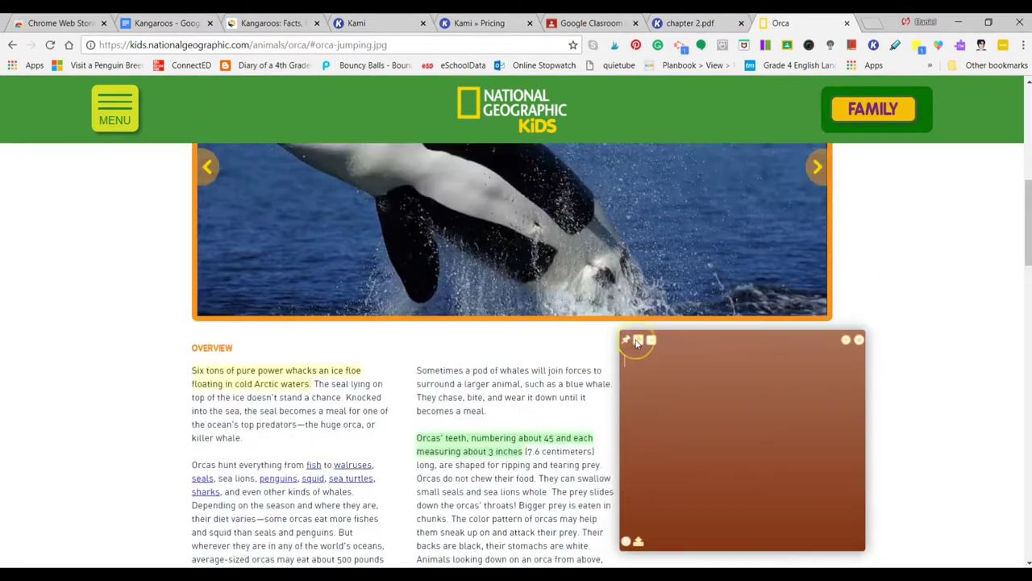
{"action": "scroll", "coordinate": [638, 343], "scroll_direction": "down", "scroll_amount": 2}
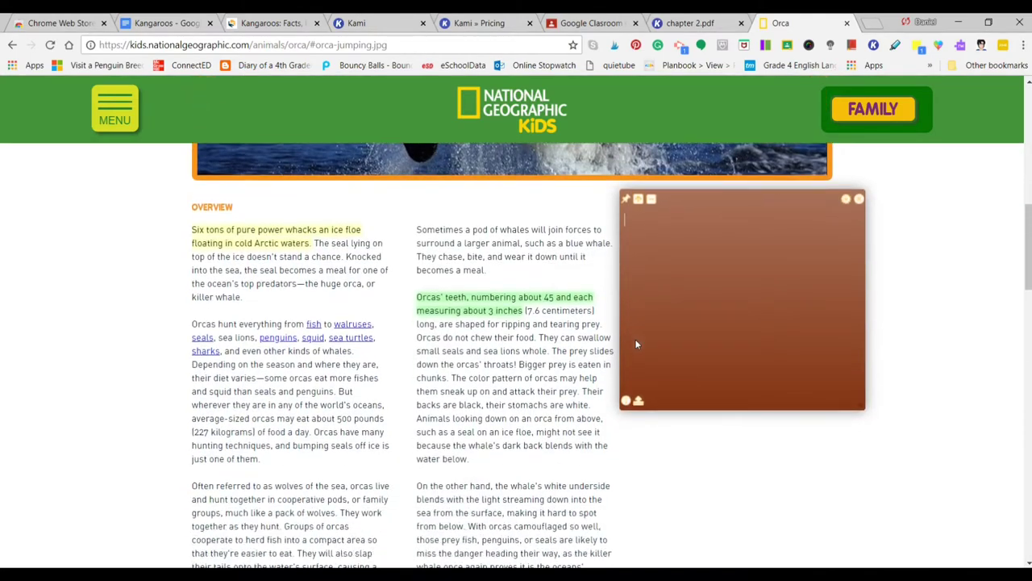
Write the heading "Orca Whales" in the sticky note and start a numbered list with "1." below it.
{"action": "left_click", "coordinate": [699, 255]}
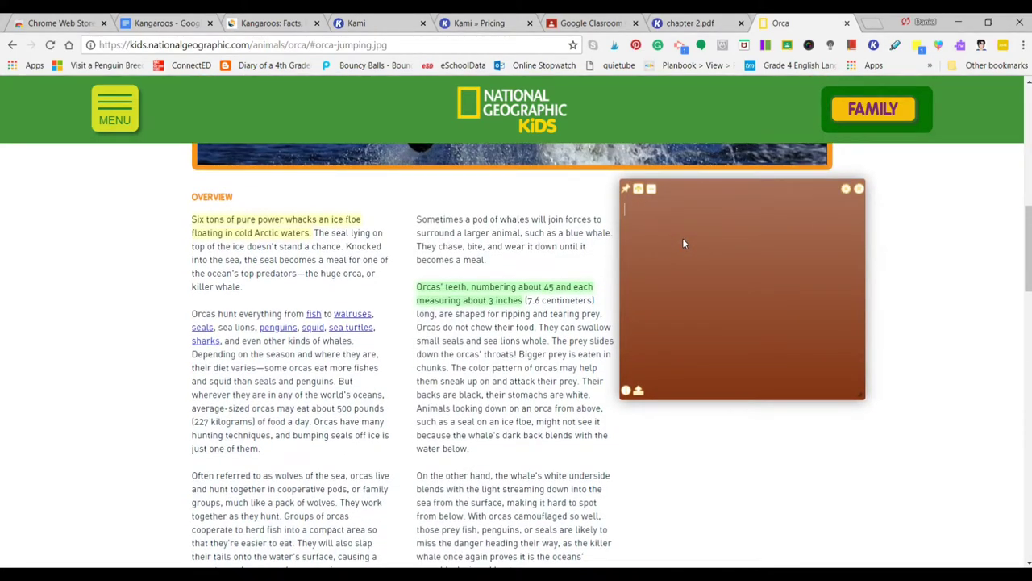
{"action": "left_click", "coordinate": [682, 238]}
{"action": "left_click", "coordinate": [632, 210]}
{"action": "type", "text": "Orcas"}
{"action": "key", "text": "BackSpace"}
{"action": "type", "text": "Whales"}
{"action": "key", "text": "Return"}
{"action": "type", "text": "."}
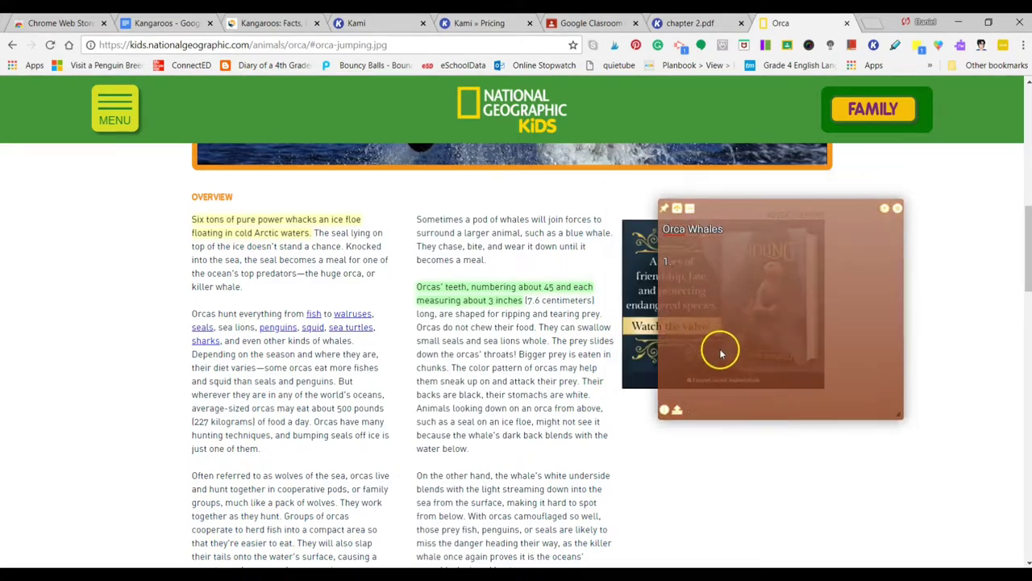
Reposition the "Orca Whales" sticky note beside the article's green-highlighted paragraph, partly covering the advertisement.
{"action": "scroll", "coordinate": [681, 334], "scroll_direction": "up", "scroll_amount": 1}
{"action": "scroll", "coordinate": [681, 330], "scroll_direction": "up", "scroll_amount": 4}
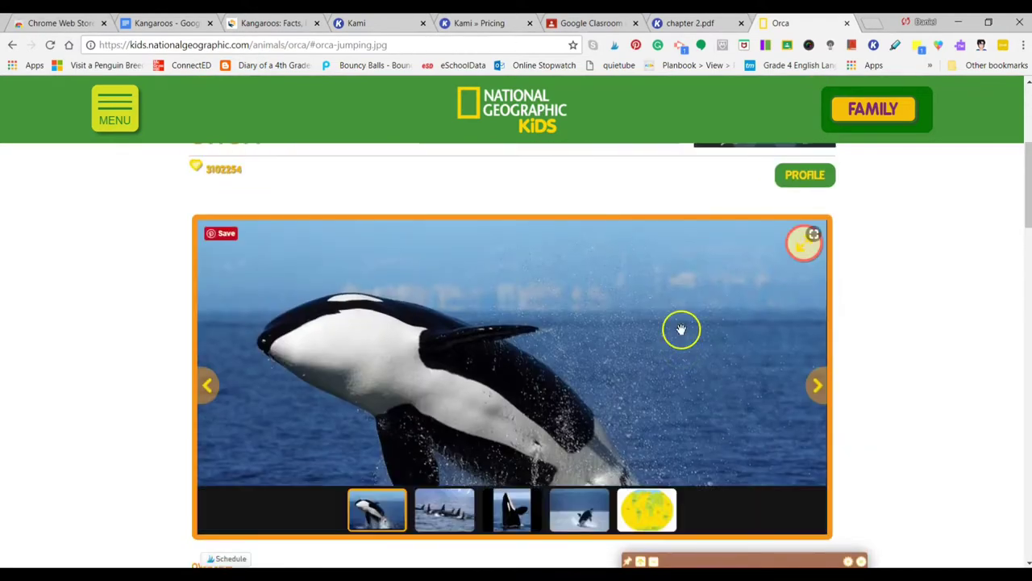
{"action": "scroll", "coordinate": [682, 329], "scroll_direction": "down", "scroll_amount": 5}
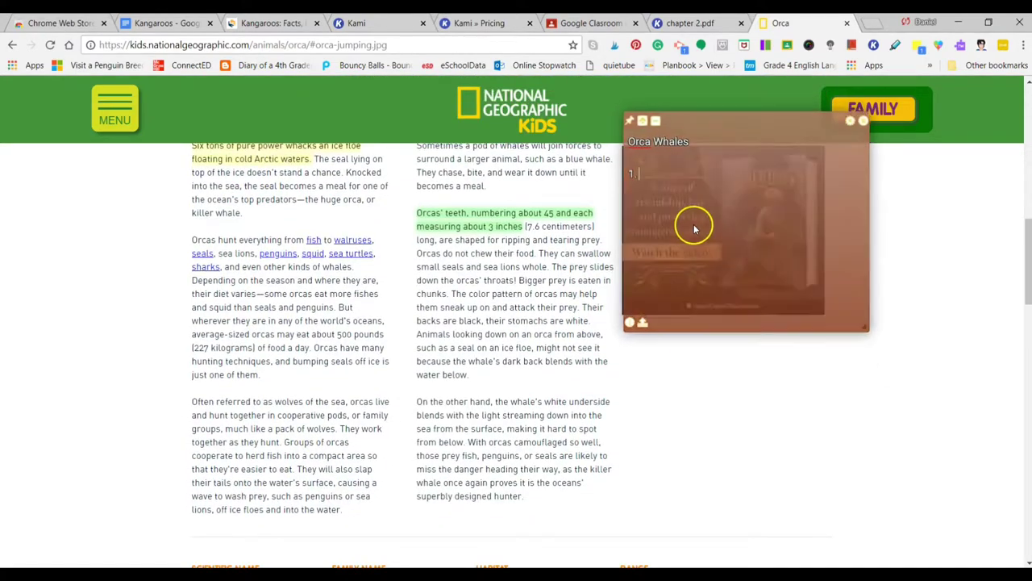
{"action": "left_click_drag", "start_coordinate": [691, 224], "coordinate": [834, 240]}
{"action": "scroll", "coordinate": [712, 408], "scroll_direction": "down", "scroll_amount": 2}
{"action": "scroll", "coordinate": [710, 407], "scroll_direction": "up", "scroll_amount": 3}
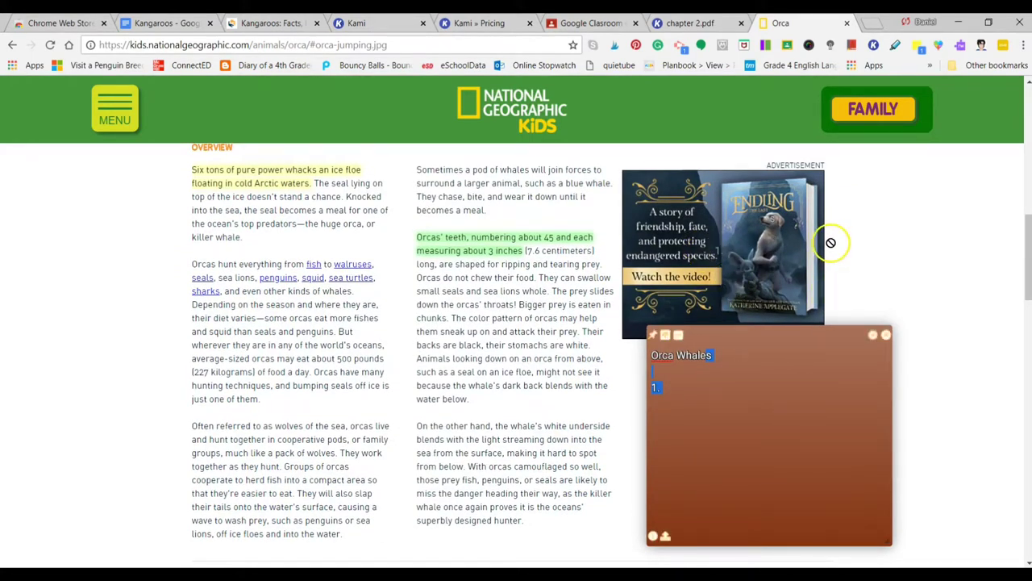
{"action": "left_click_drag", "start_coordinate": [847, 403], "coordinate": [846, 252]}
{"action": "scroll", "coordinate": [846, 252], "scroll_direction": "up", "scroll_amount": 2}
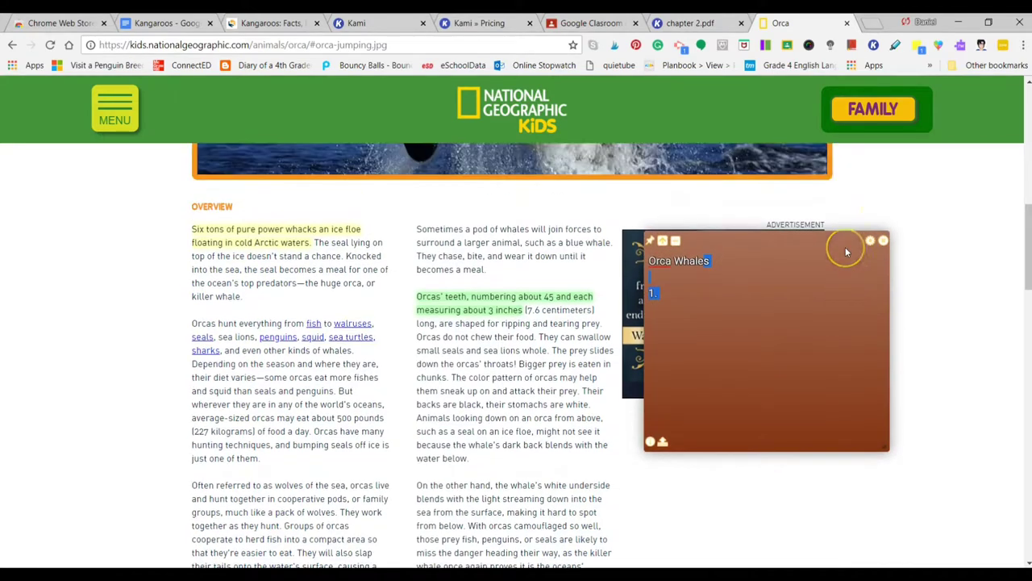
Copy the Orca page's address, close the page, and open a blank tab.
{"action": "left_click", "coordinate": [282, 44]}
{"action": "key", "text": "ctrl+c"}
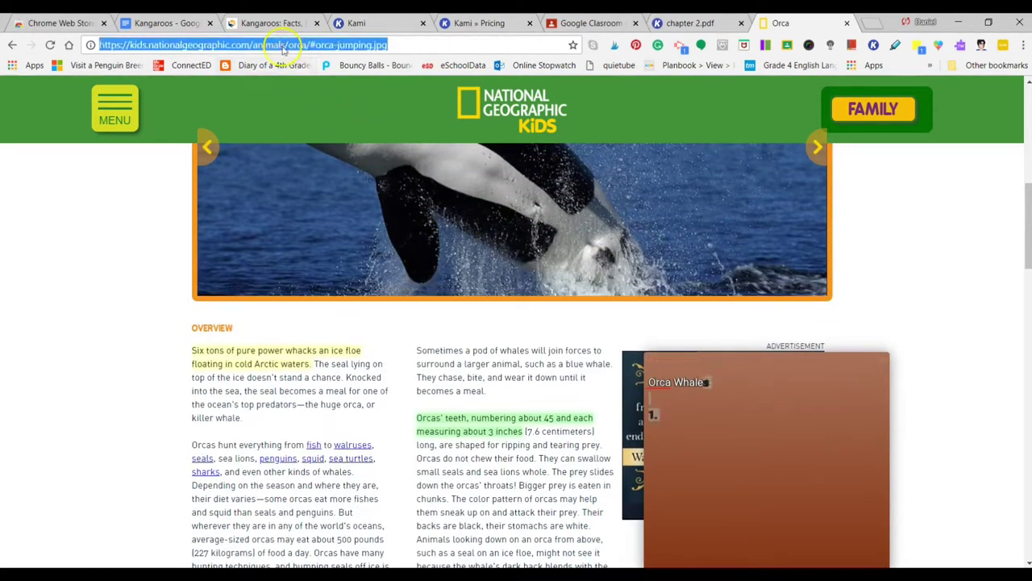
{"action": "left_click", "coordinate": [847, 23]}
{"action": "left_click", "coordinate": [875, 23]}
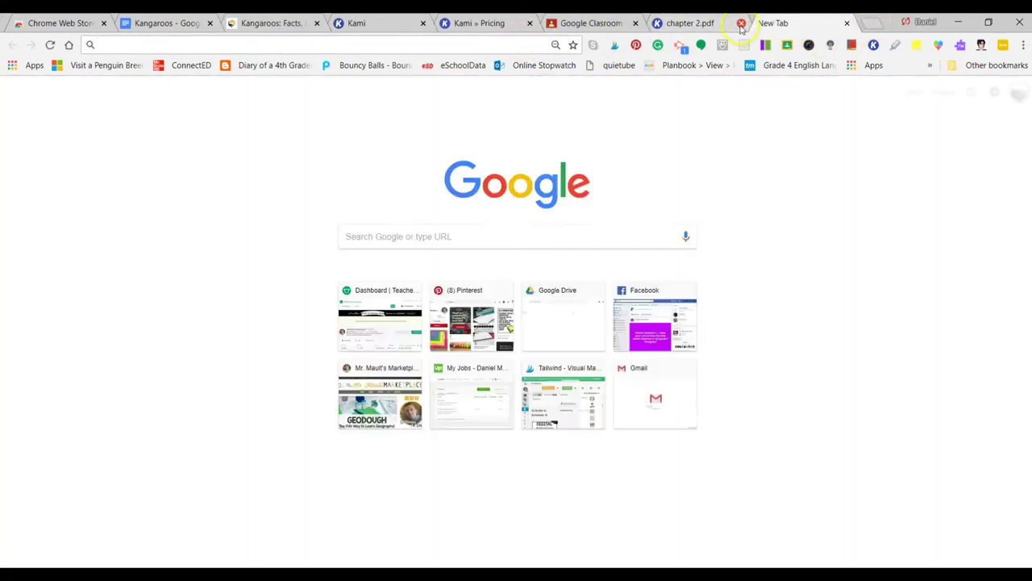
Close chapter 2.pdf in Kami and leave the site without saving the changes.
{"action": "left_click", "coordinate": [742, 25]}
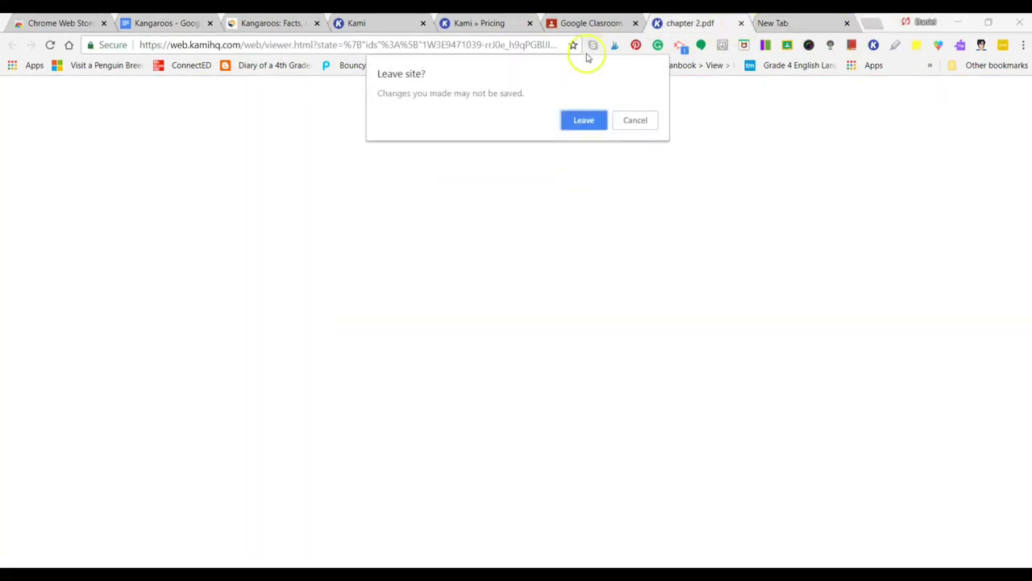
{"action": "left_click", "coordinate": [584, 120]}
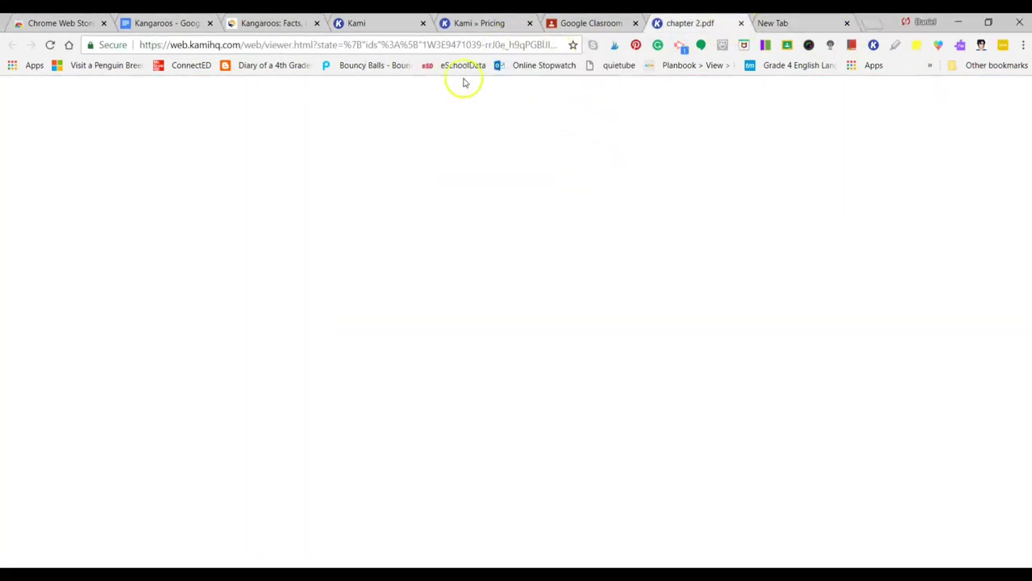
Reopen the Orca page from the copied address and check the highlighted sentences and the "Orca Whales" sticky note.
{"action": "left_click", "coordinate": [408, 45]}
{"action": "key", "text": "ctrl+v"}
{"action": "key", "text": "Return"}
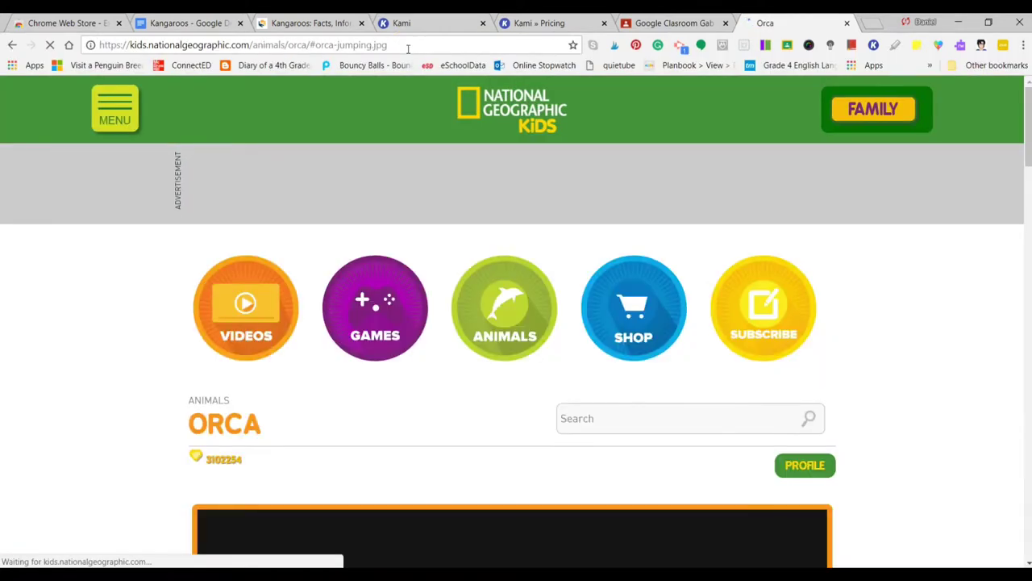
{"action": "scroll", "coordinate": [444, 176], "scroll_direction": "down", "scroll_amount": 3}
{"action": "scroll", "coordinate": [445, 178], "scroll_direction": "down", "scroll_amount": 5}
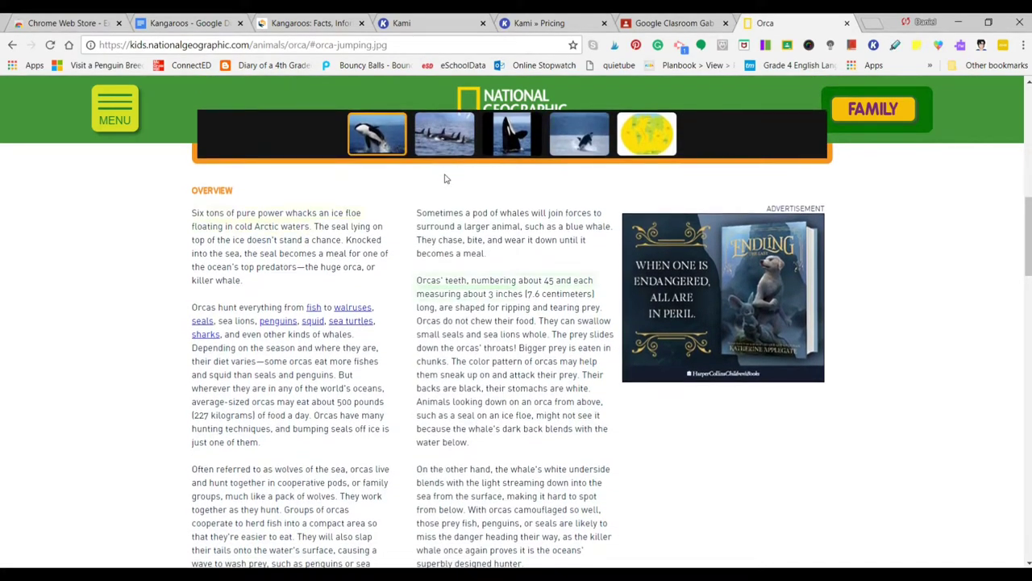
{"action": "left_click", "coordinate": [729, 318]}
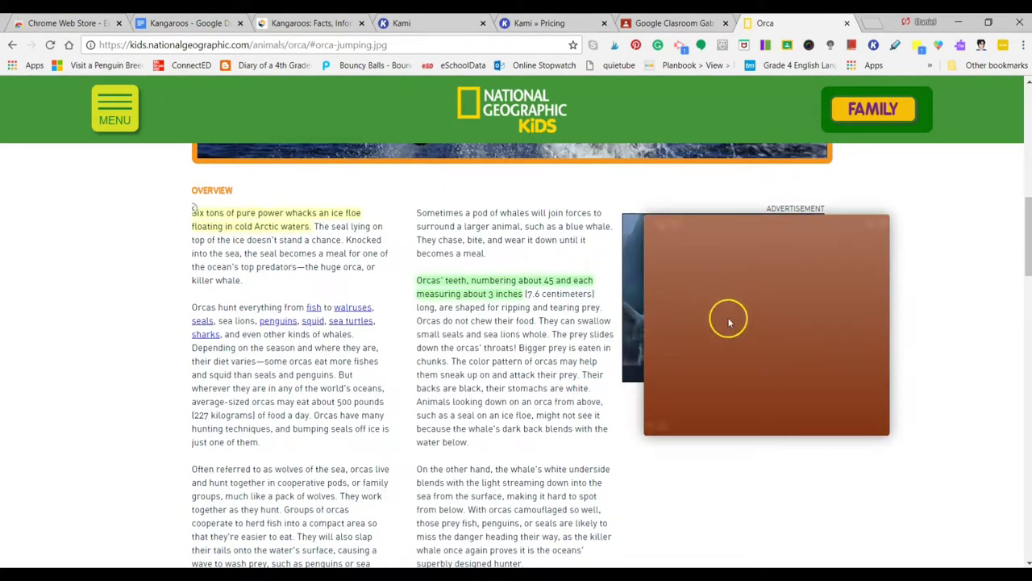
{"action": "left_click", "coordinate": [660, 264]}
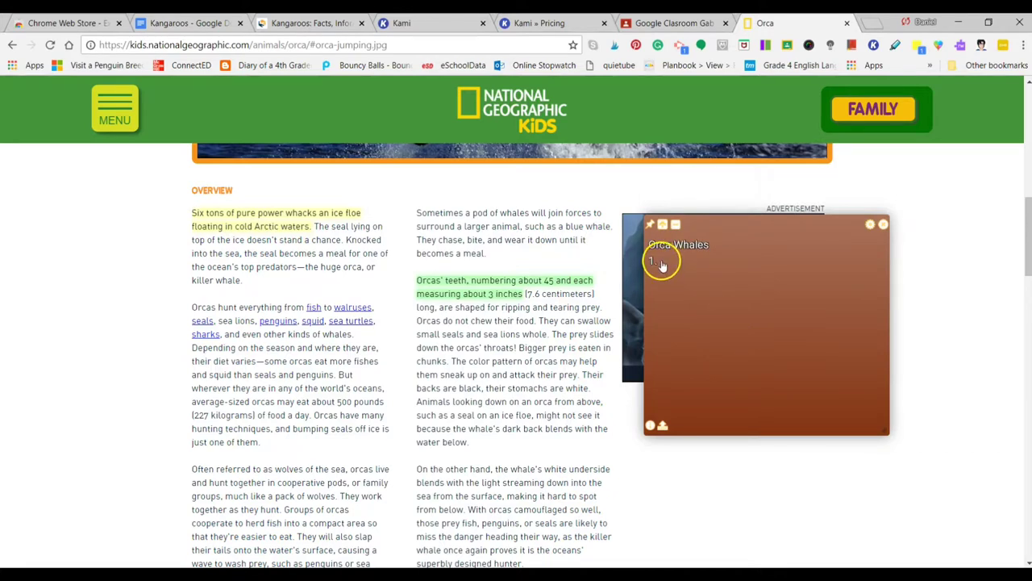
{"action": "left_click", "coordinate": [431, 284]}
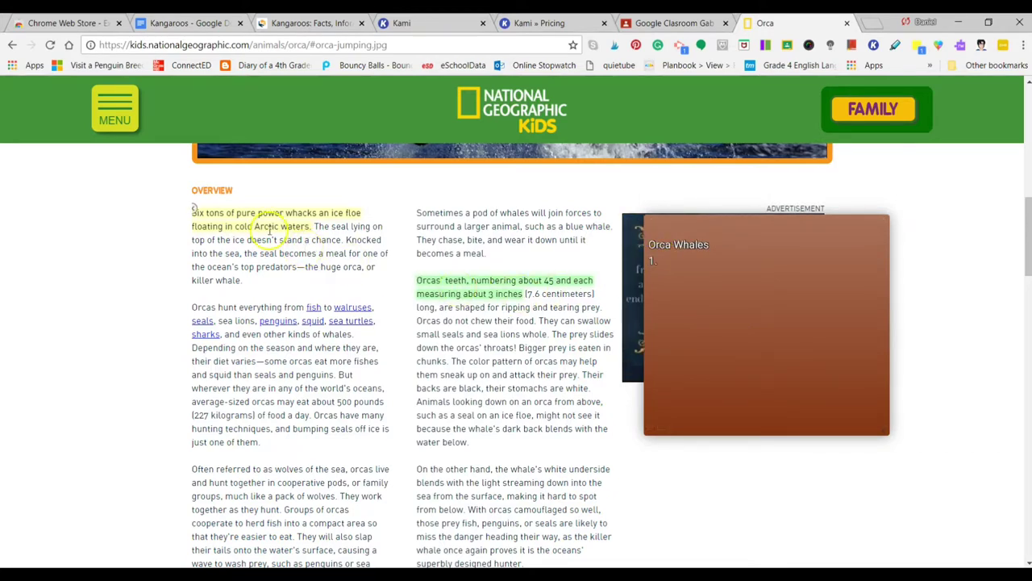
{"action": "left_click", "coordinate": [707, 288]}
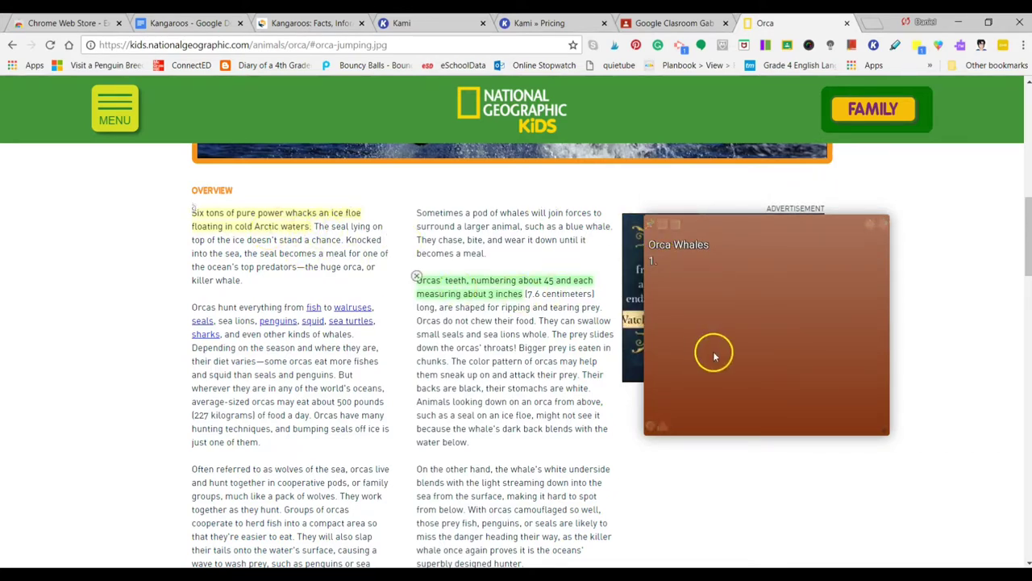
Open the Post It All dashboard to view its notes.
{"action": "left_click", "coordinate": [919, 48]}
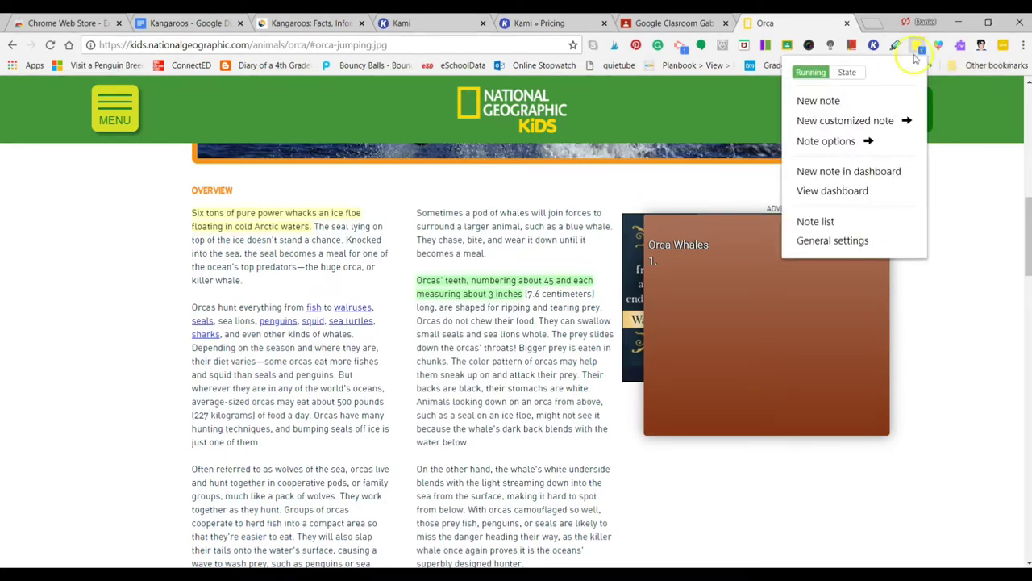
{"action": "left_click", "coordinate": [844, 173]}
{"action": "left_click", "coordinate": [847, 191]}
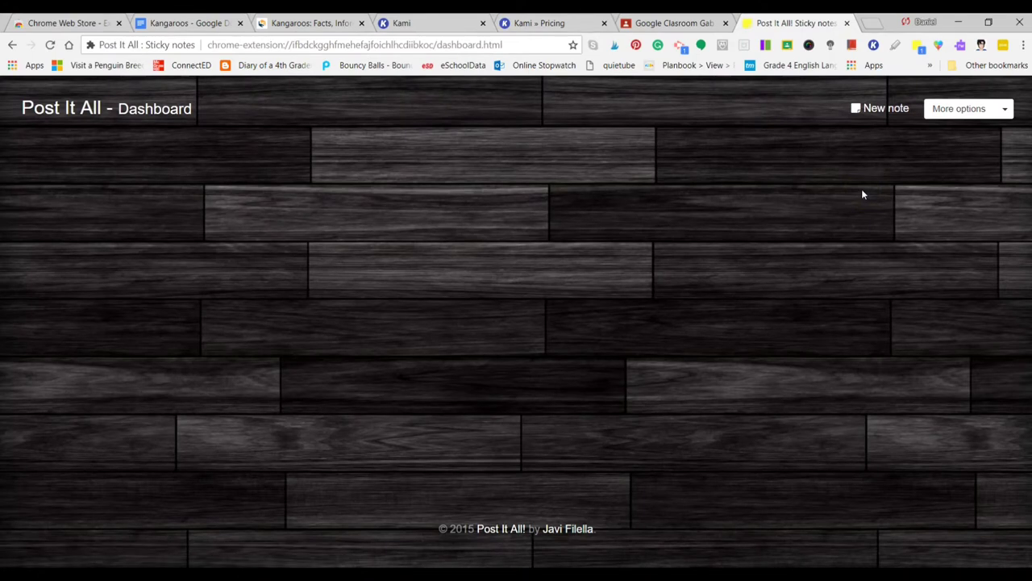
{"action": "left_click", "coordinate": [473, 268]}
View the Post It All note list and close that page.
{"action": "left_click", "coordinate": [917, 45]}
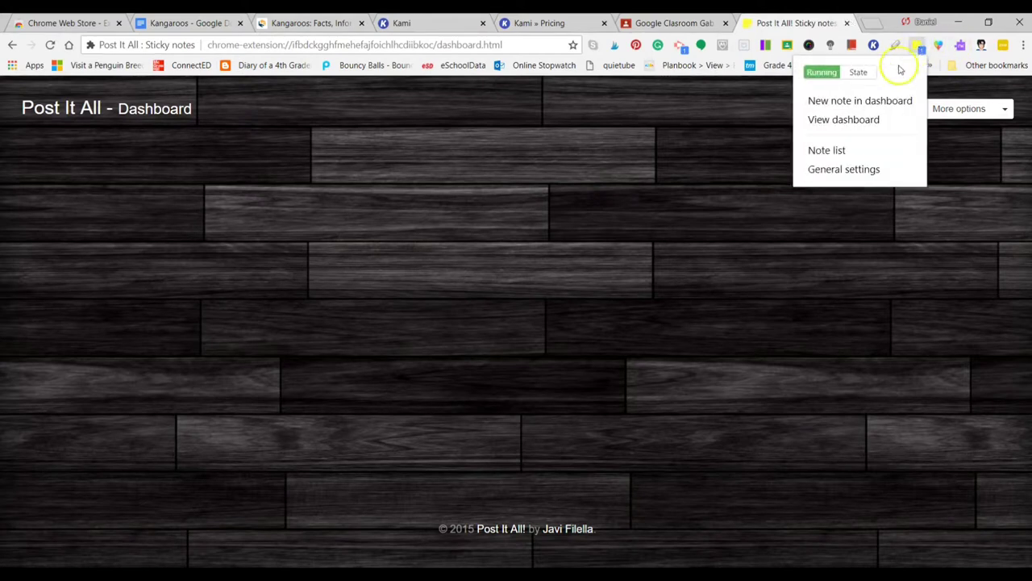
{"action": "left_click", "coordinate": [853, 153]}
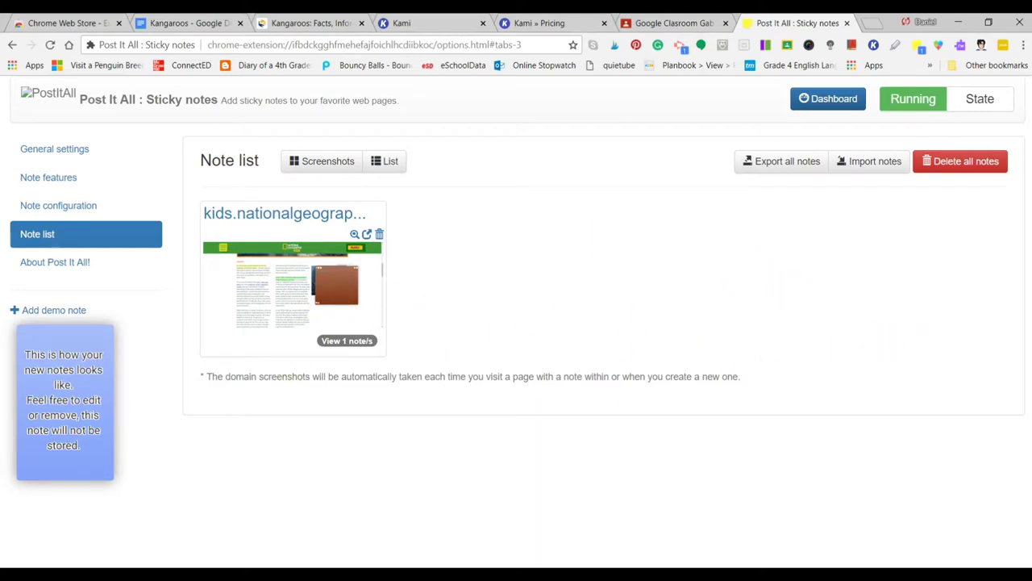
{"action": "left_click", "coordinate": [847, 23]}
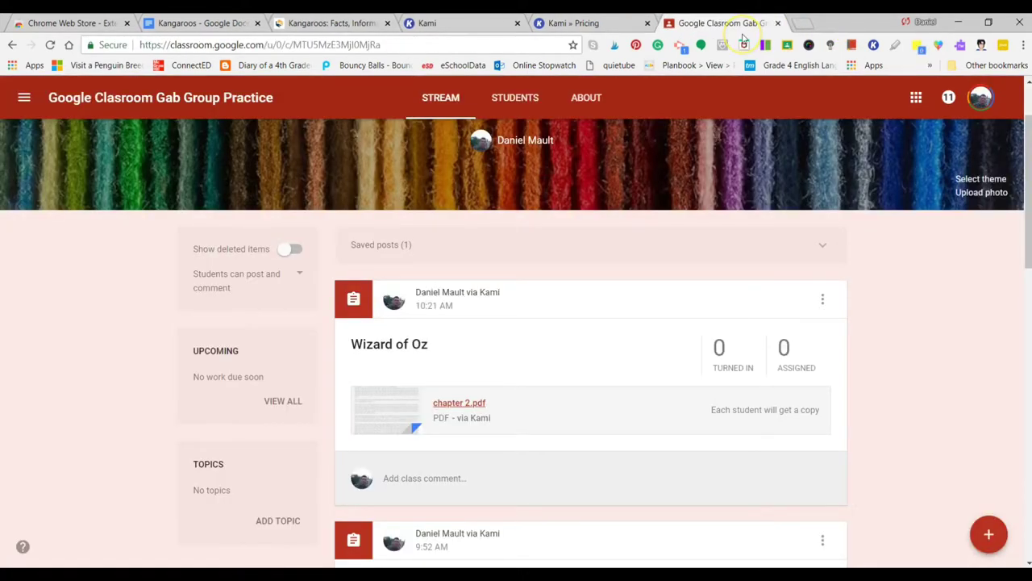
In the Kangaroos document, browse the emoji picker's People, Objects, Symbols and Flags categories and pick the Germany flag.
{"action": "left_click", "coordinate": [216, 25]}
{"action": "left_click", "coordinate": [657, 265]}
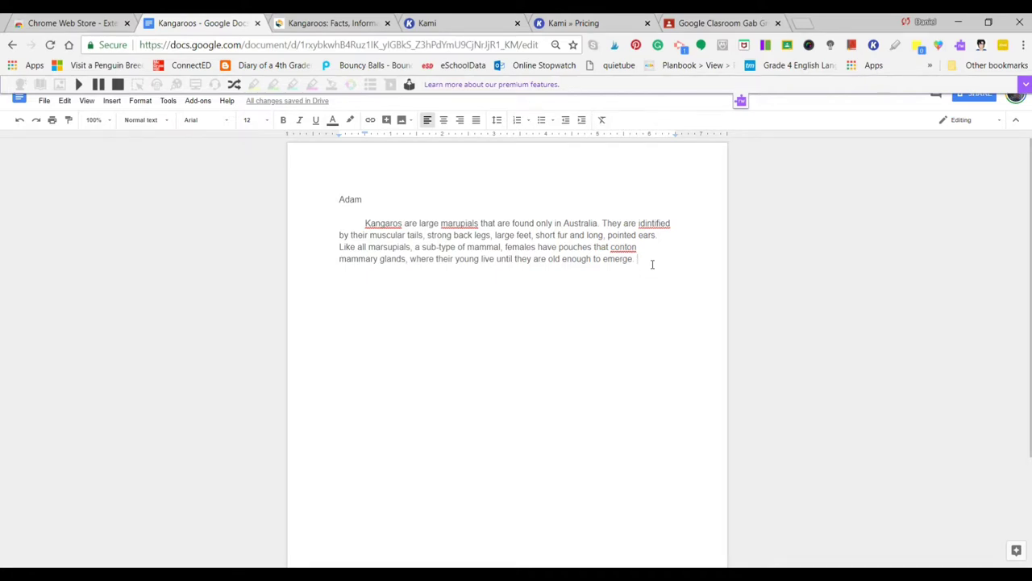
{"action": "left_click", "coordinate": [940, 52]}
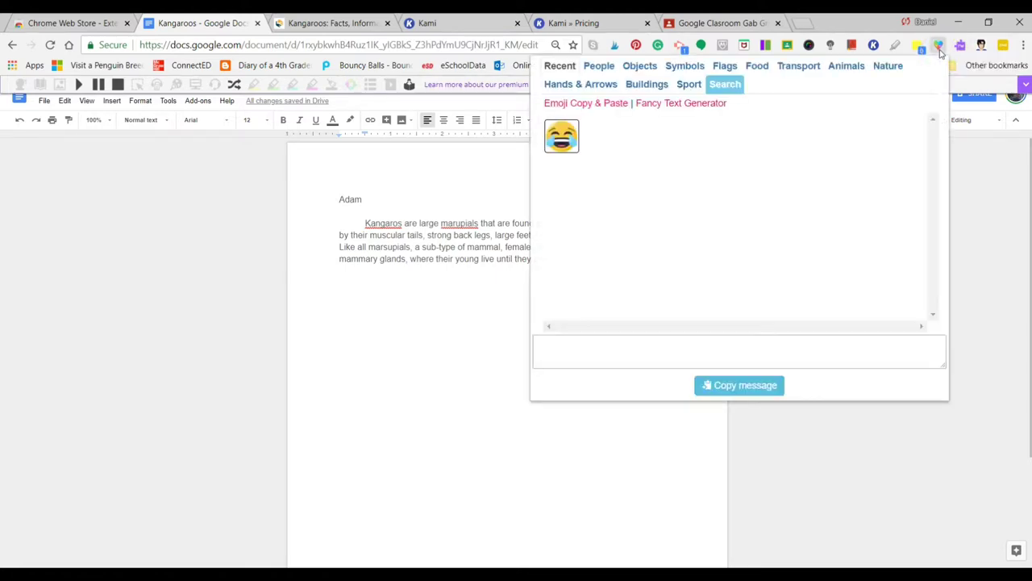
{"action": "left_click", "coordinate": [602, 68]}
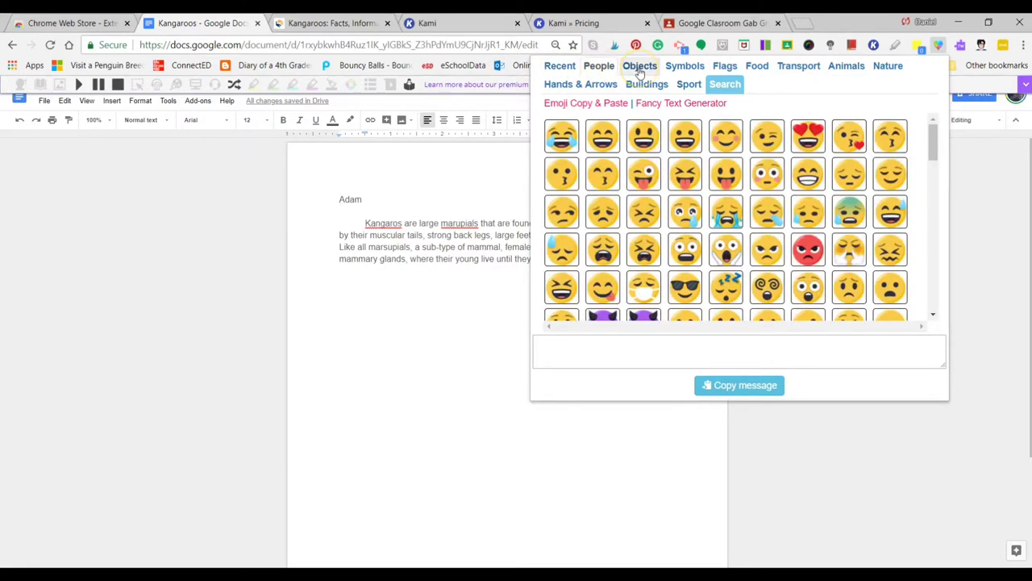
{"action": "left_click", "coordinate": [639, 72]}
{"action": "left_click", "coordinate": [680, 71]}
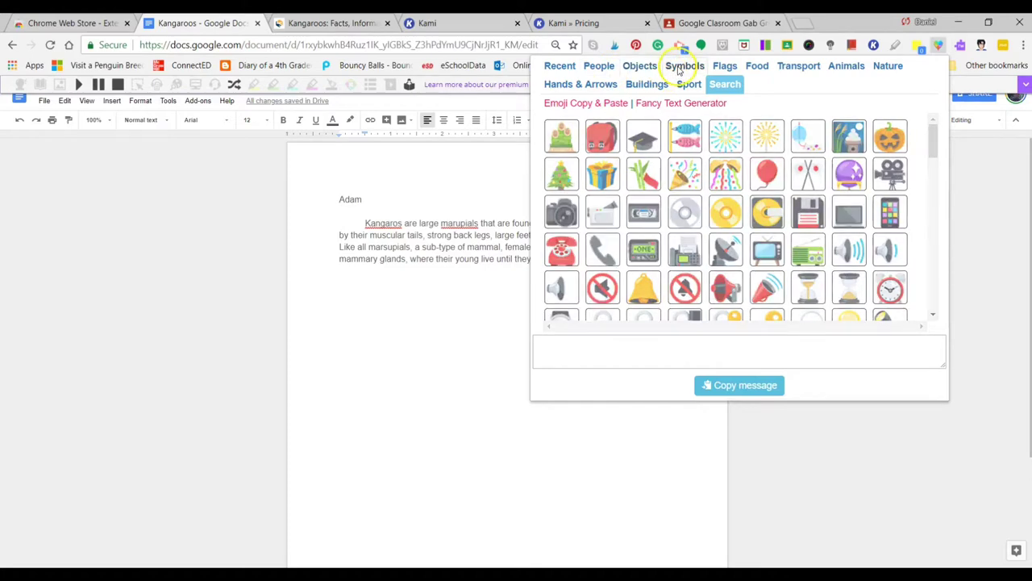
{"action": "left_click", "coordinate": [723, 67]}
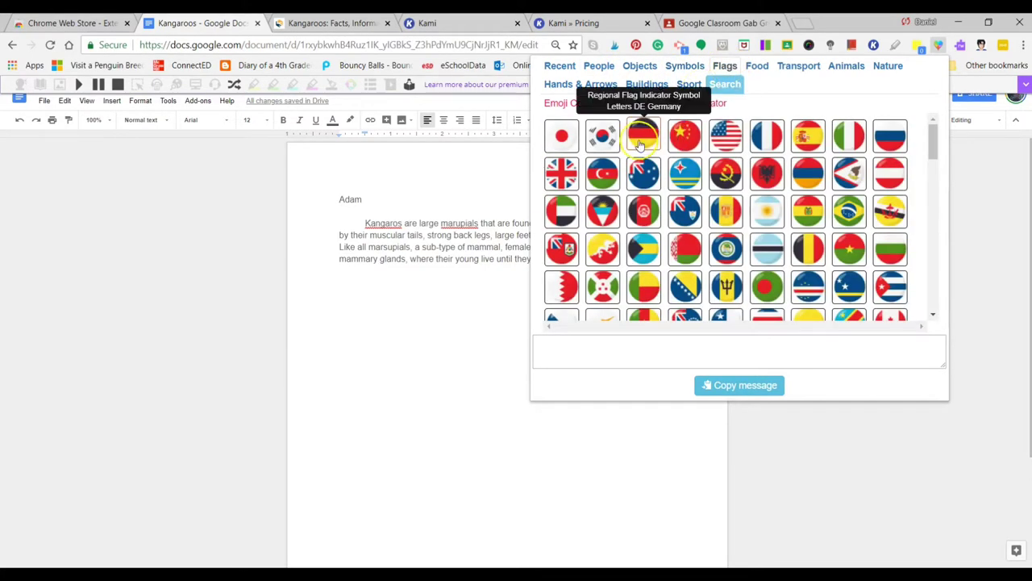
{"action": "left_click", "coordinate": [641, 144]}
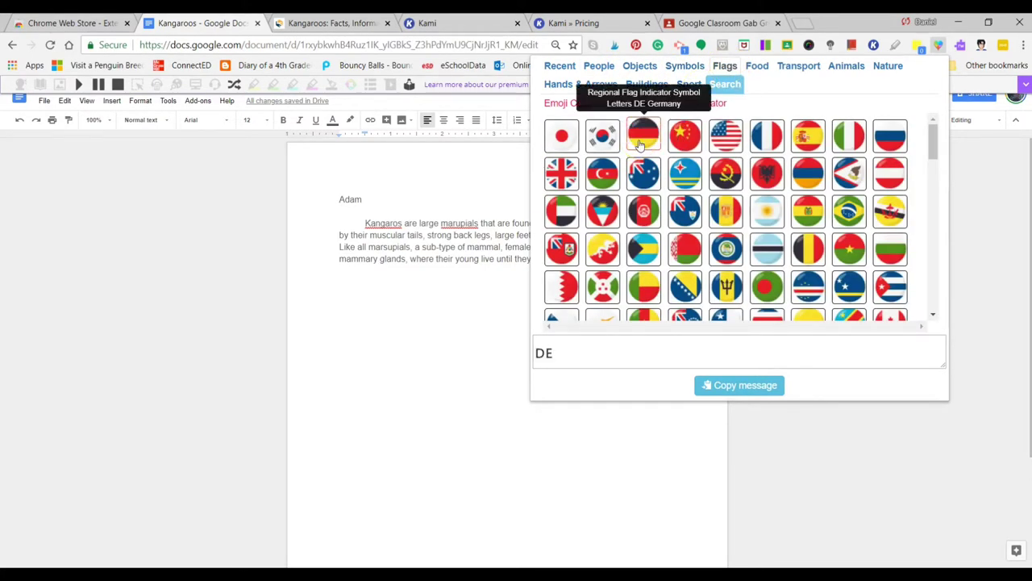
{"action": "left_click", "coordinate": [435, 297]}
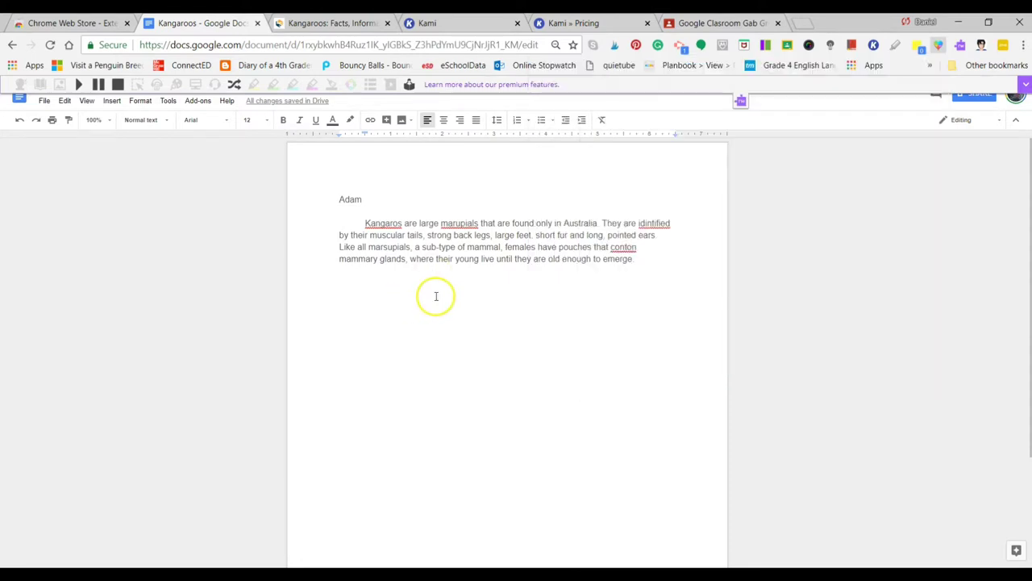
Add two line breaks after the kangaroo paragraph and try to paste the picked flag there.
{"action": "left_click", "coordinate": [652, 262]}
{"action": "key", "text": "Return"}
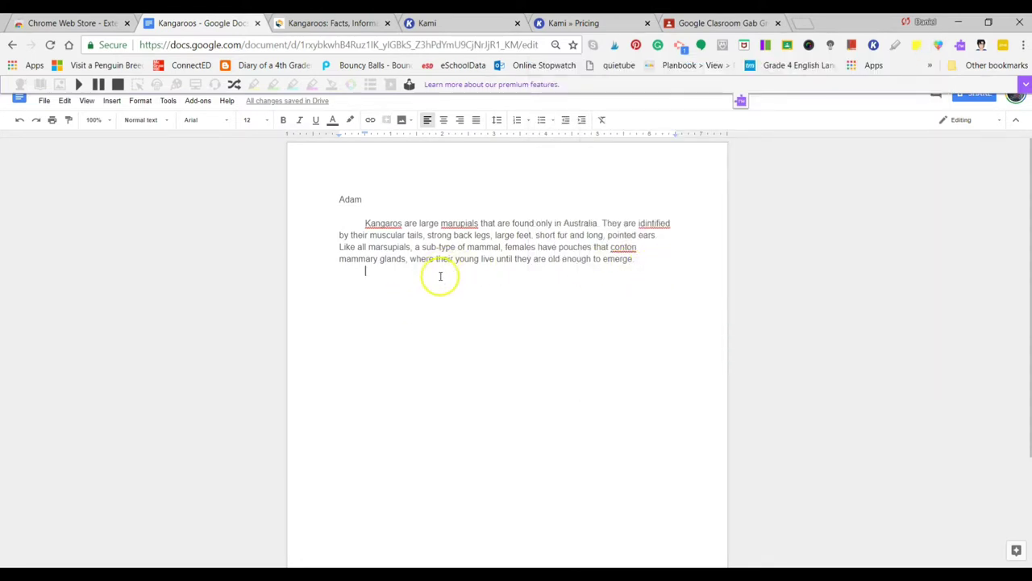
{"action": "key", "text": "Return"}
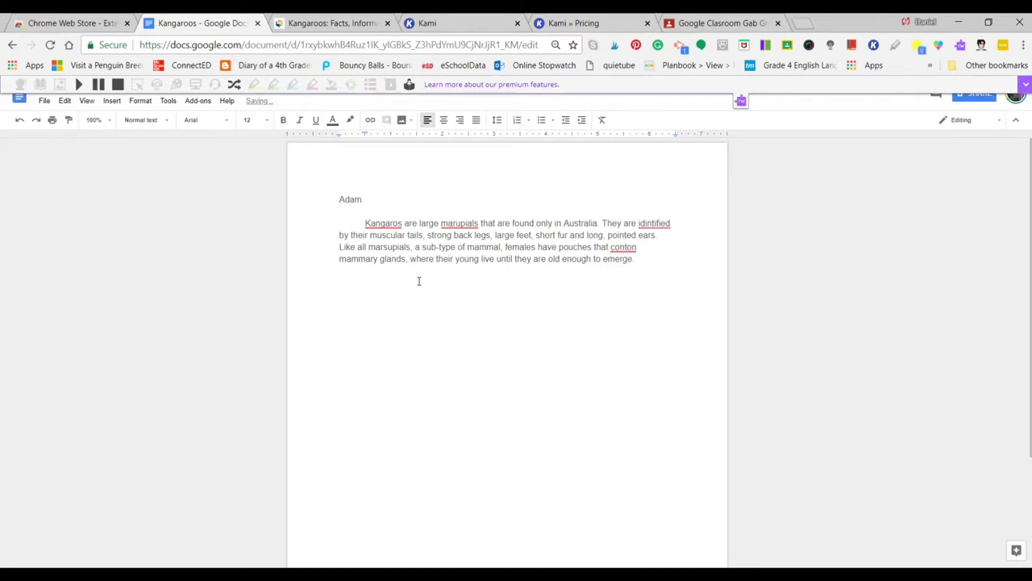
{"action": "right_click", "coordinate": [418, 280]}
{"action": "left_click", "coordinate": [465, 320]}
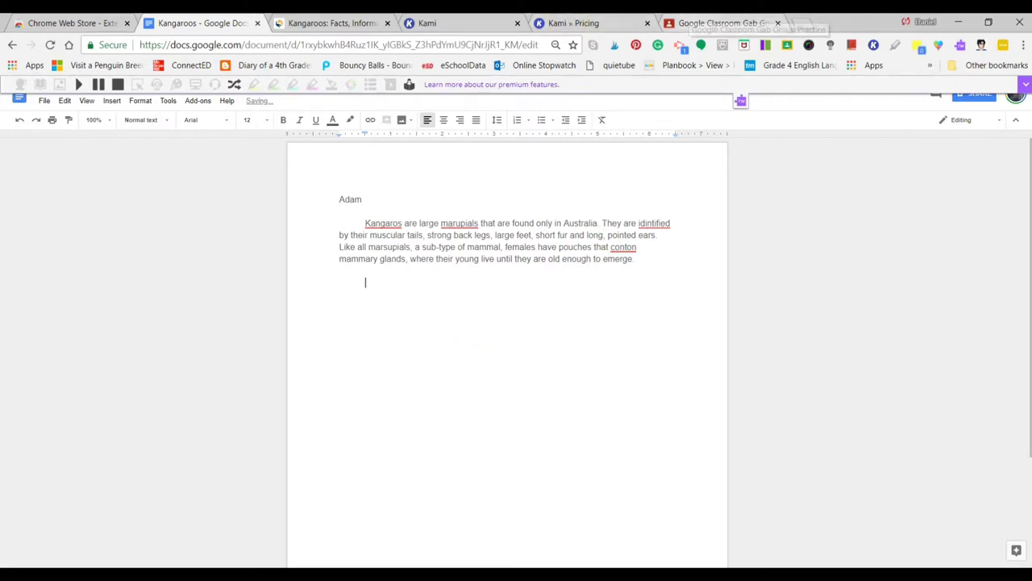
Pick the Germany flag from the recent emojis and clear it from the emoji message.
{"action": "left_click", "coordinate": [938, 45]}
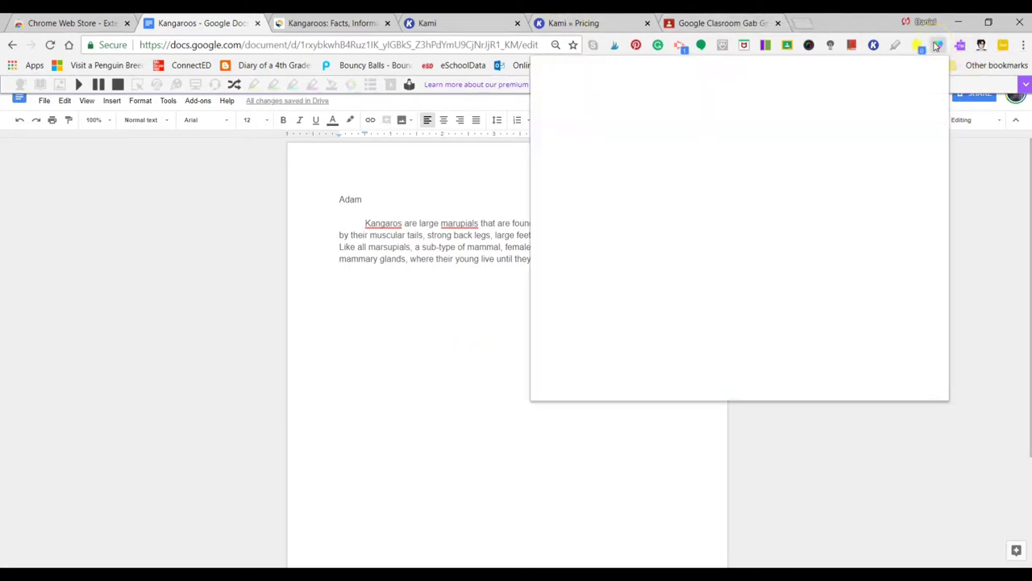
{"action": "left_click", "coordinate": [564, 137]}
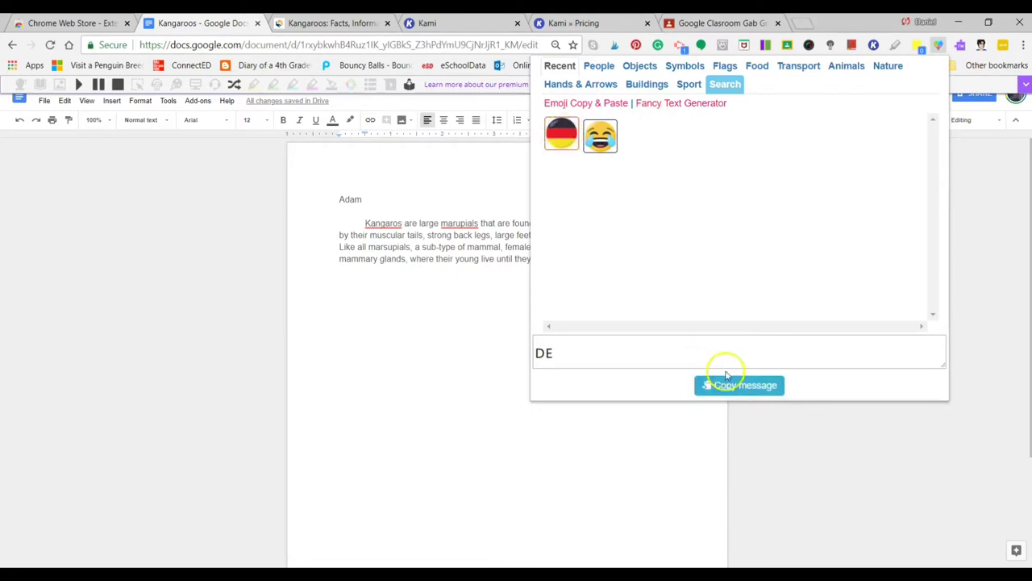
{"action": "double_click", "coordinate": [568, 359]}
{"action": "key", "text": "BackSpace"}
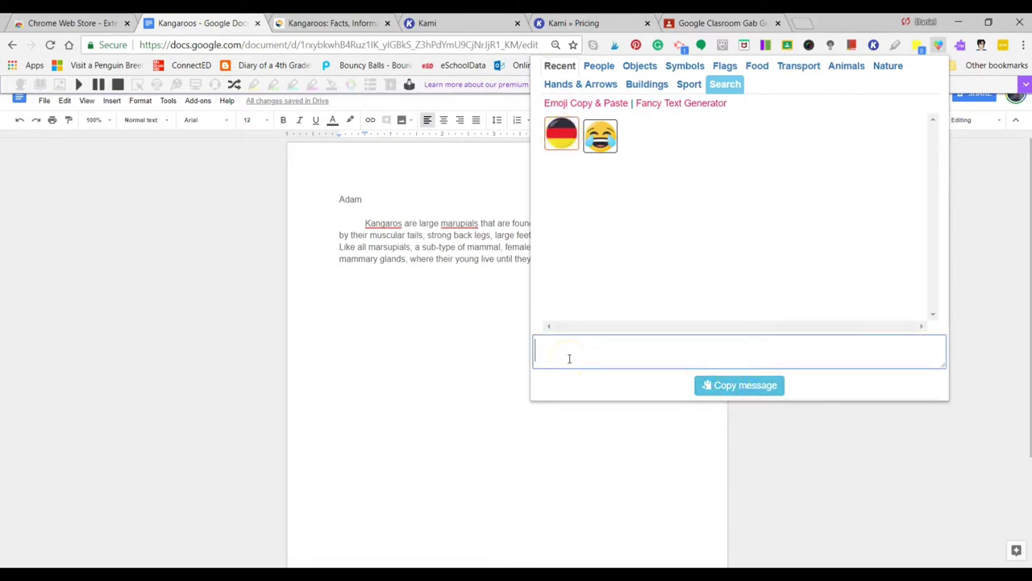
Copy the "Smiling Face with Open Mouth and Smiling Eyes" emoji and paste it below the kangaroo paragraph.
{"action": "left_click", "coordinate": [599, 66]}
{"action": "left_click", "coordinate": [603, 134]}
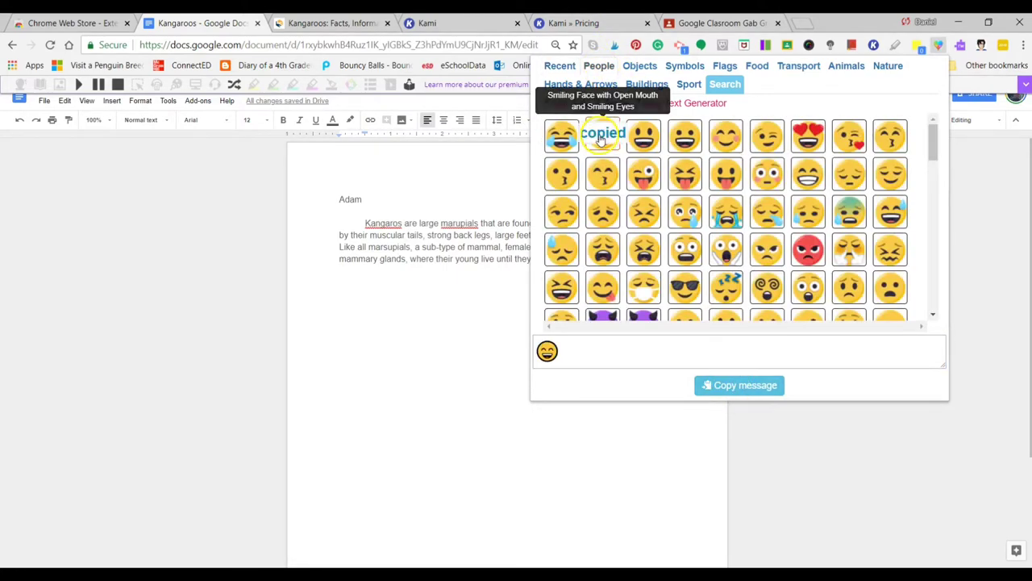
{"action": "left_click", "coordinate": [413, 320]}
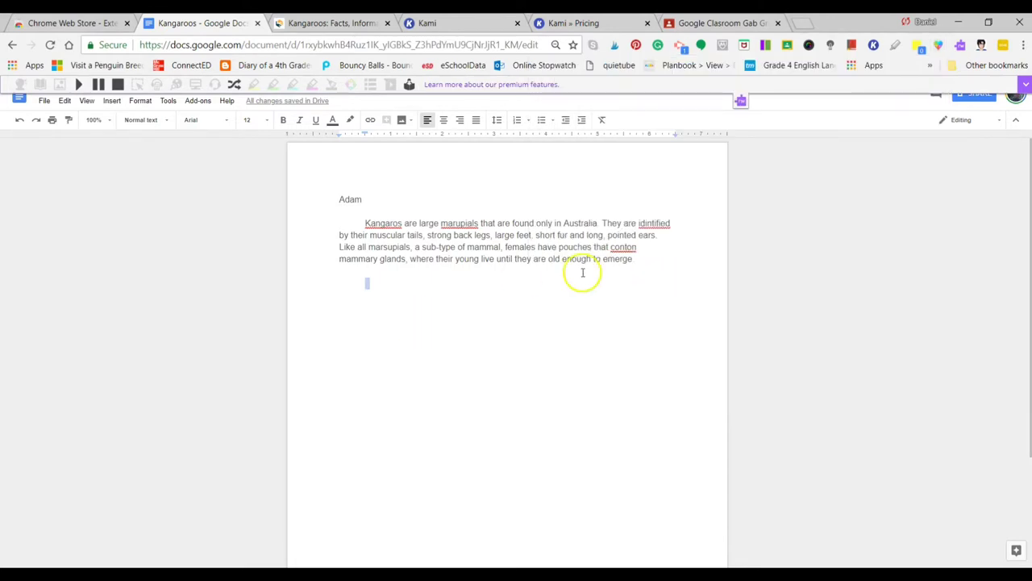
{"action": "key", "text": "ctrl+v"}
{"action": "left_click", "coordinate": [382, 280]}
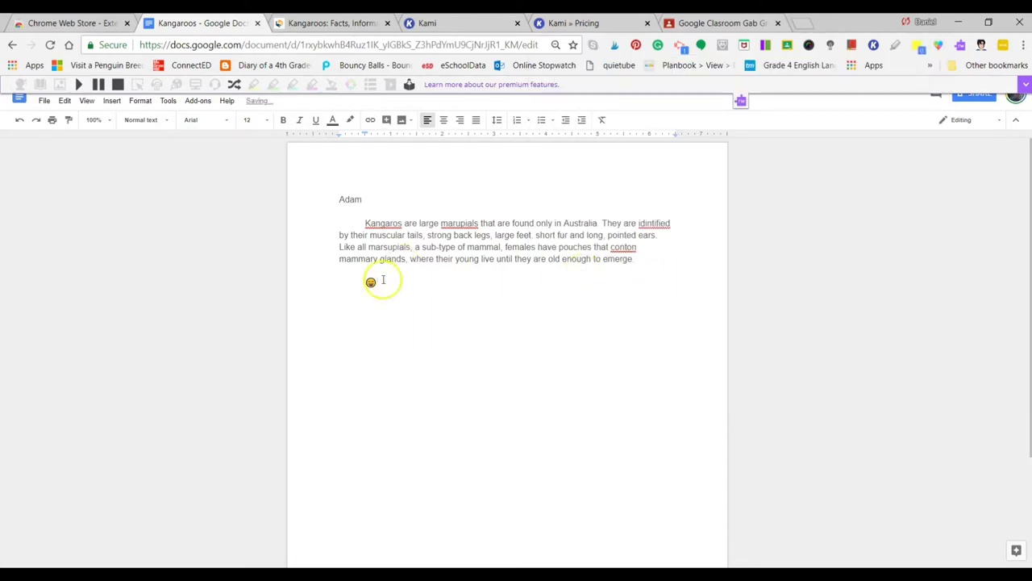
Delete the smiling emoji and the blank lines below the kangaroo paragraph.
{"action": "left_click_drag", "start_coordinate": [376, 286], "coordinate": [350, 288]}
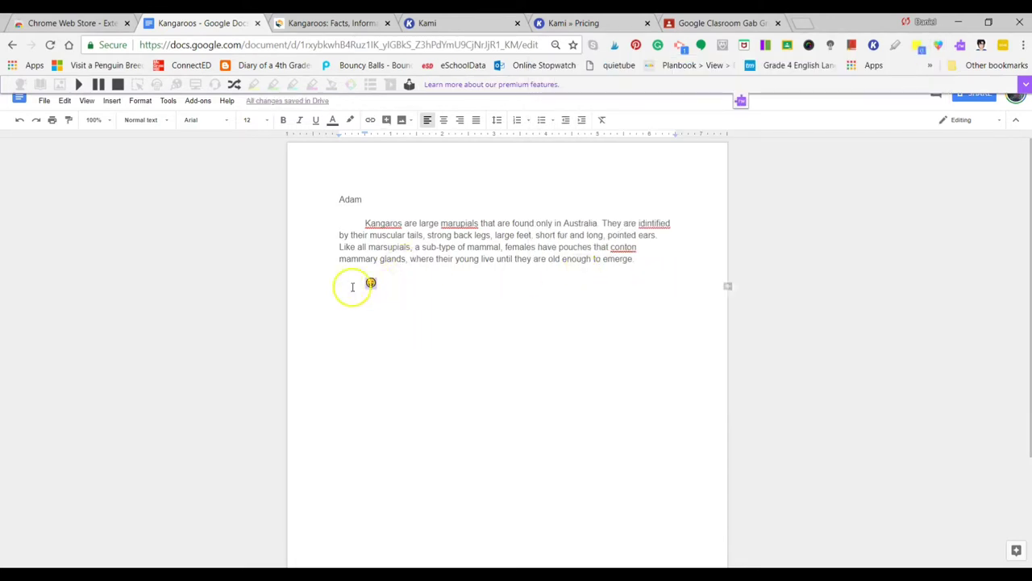
{"action": "left_click", "coordinate": [396, 286]}
{"action": "key", "text": "BackSpace"}
{"action": "key", "text": "BackSpace"}
{"action": "key", "text": "BackSpace"}
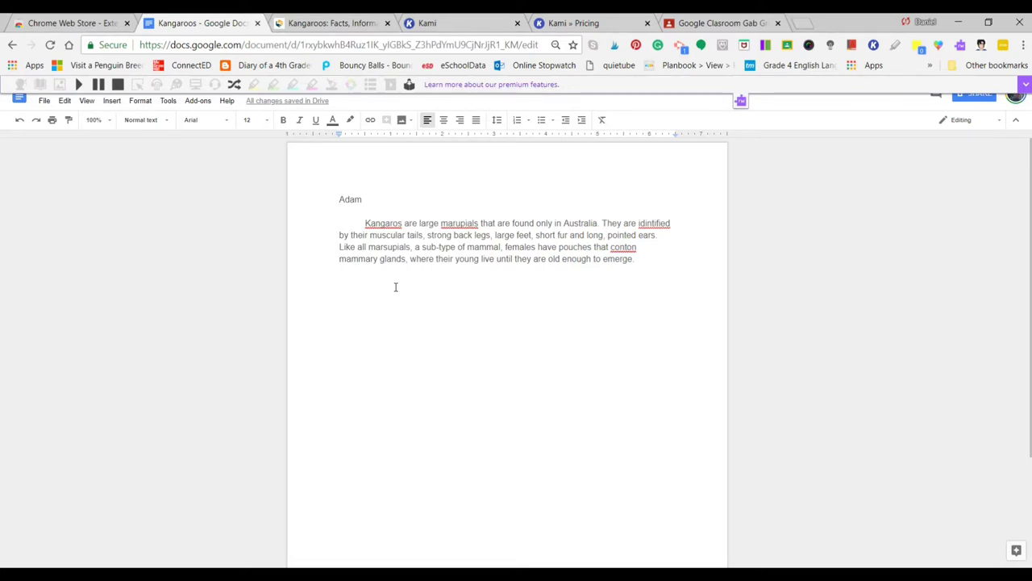
Switch to the Kangaroo Facts article and remove the orange highlight from its first paragraph.
{"action": "left_click", "coordinate": [638, 260]}
{"action": "left_click", "coordinate": [299, 24]}
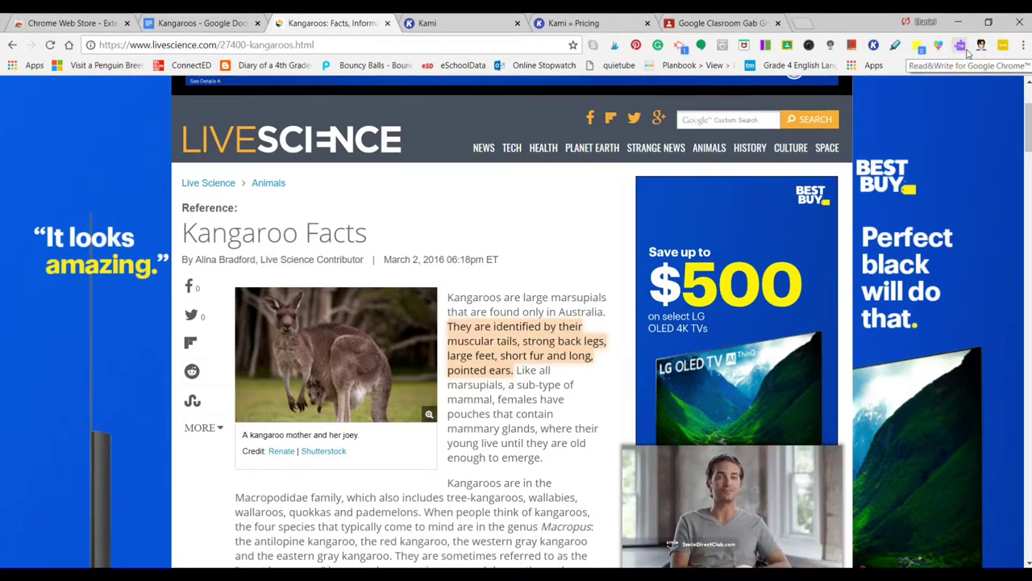
{"action": "left_click", "coordinate": [480, 303]}
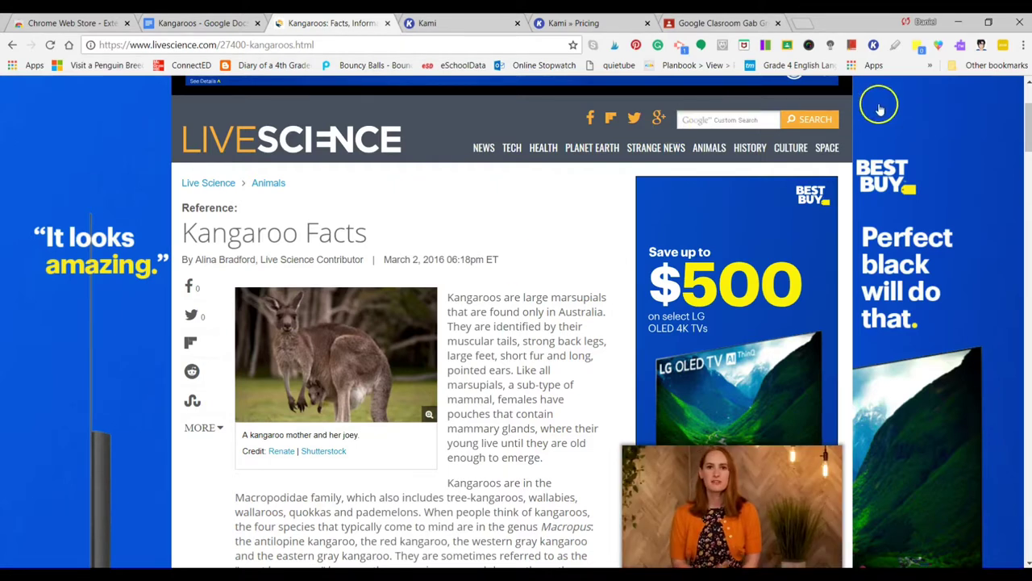
Show the Read&Write toolbar over the LiveScience header and have it read the first Kangaroo Facts paragraph aloud.
{"action": "left_click", "coordinate": [960, 46]}
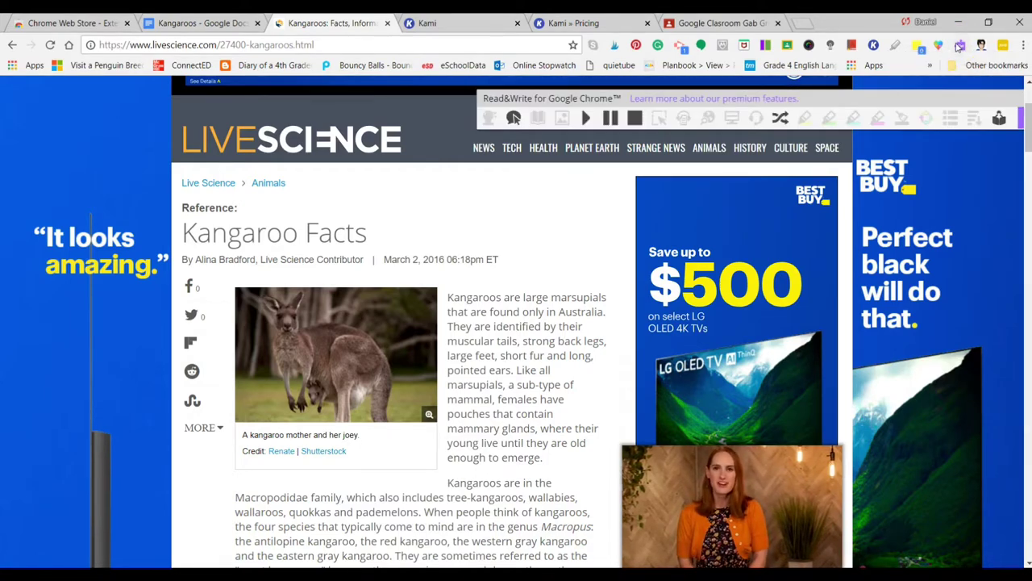
{"action": "left_click_drag", "start_coordinate": [818, 108], "coordinate": [546, 115]}
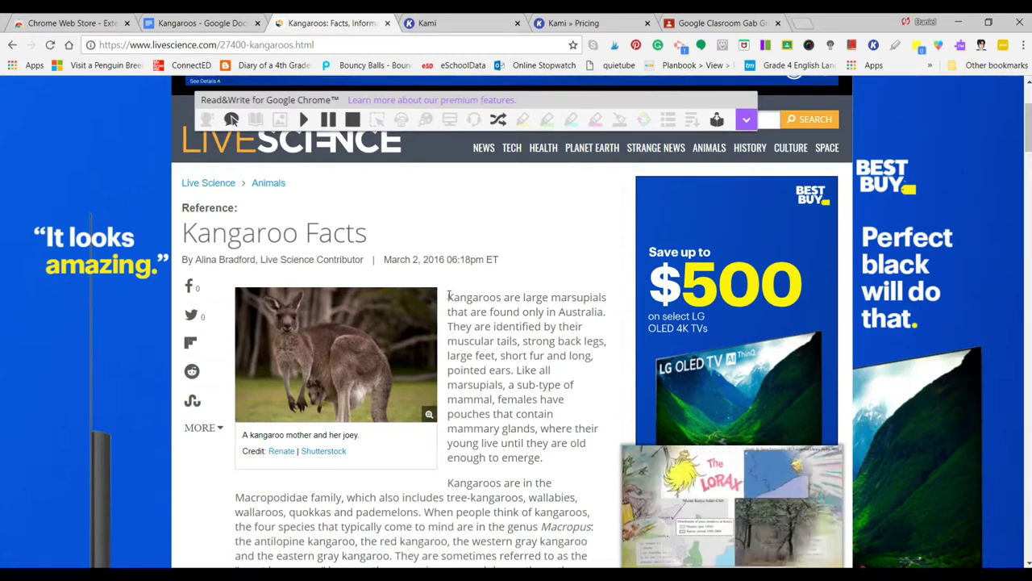
{"action": "left_click_drag", "start_coordinate": [449, 295], "coordinate": [554, 468]}
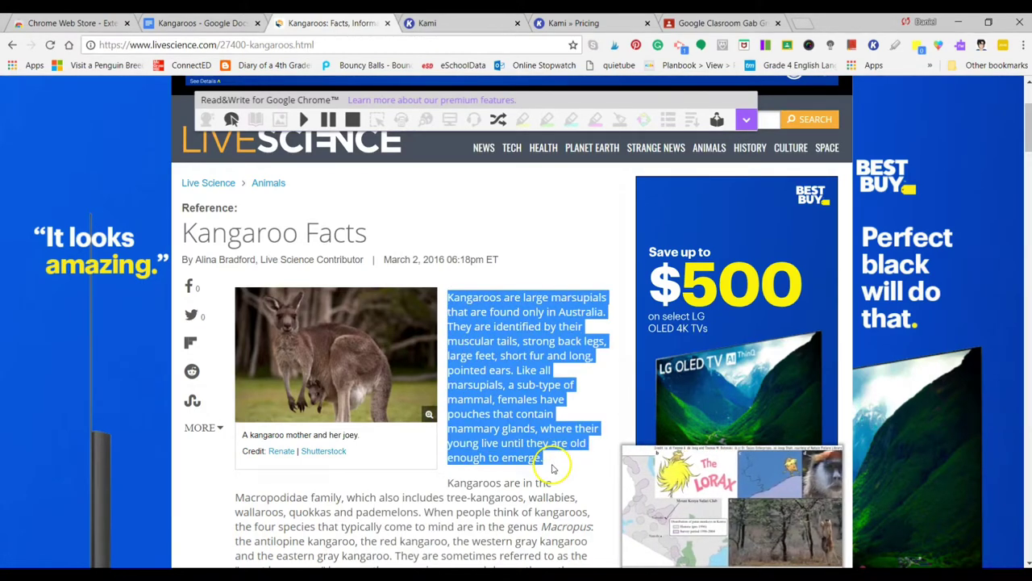
{"action": "left_click", "coordinate": [304, 119]}
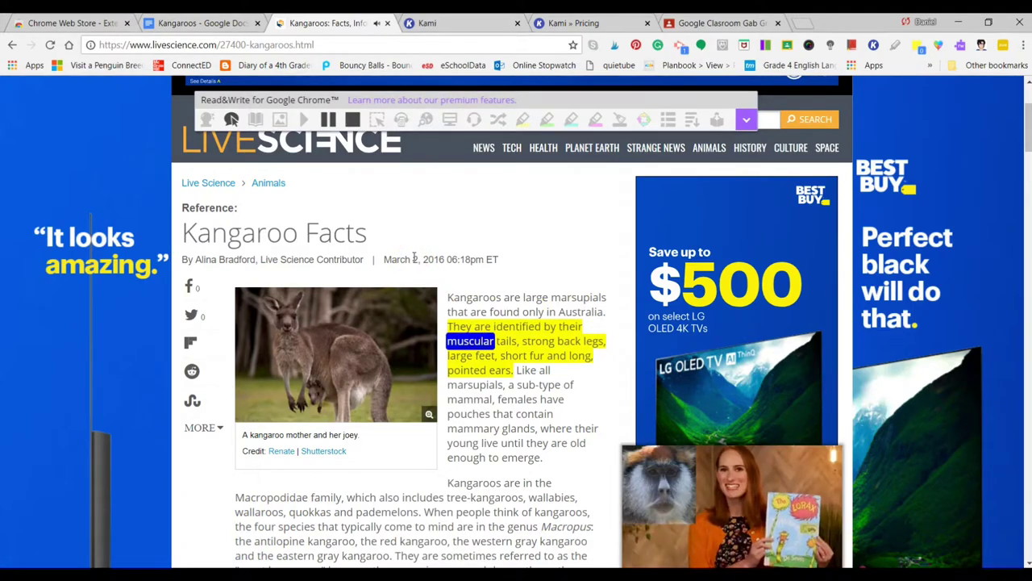
Pause the Lorax video on the LiveScience page and stop Read&Write from reading the Kangaroo Facts paragraph aloud.
{"action": "mouse_move", "coordinate": [774, 524]}
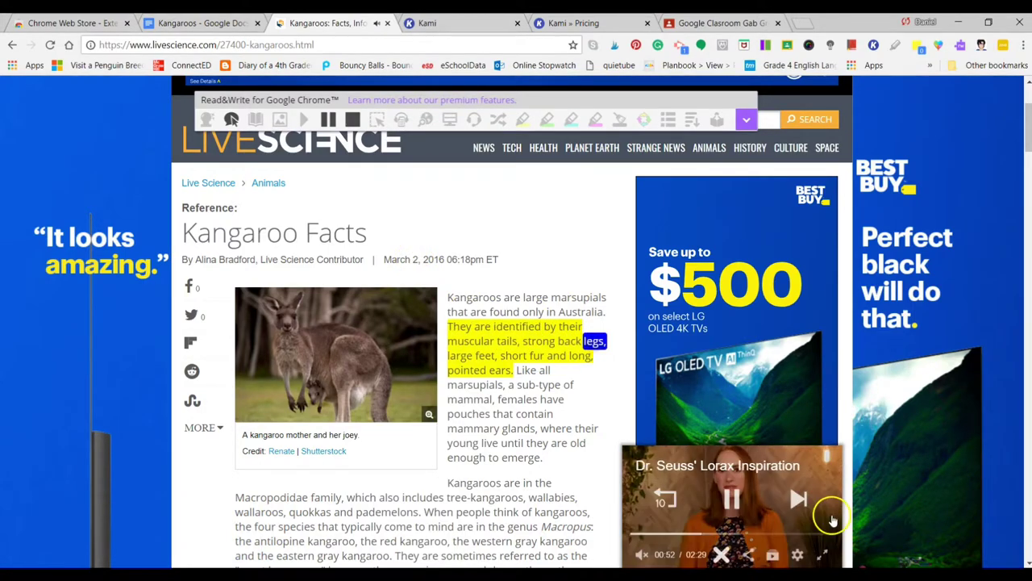
{"action": "left_click", "coordinate": [730, 501]}
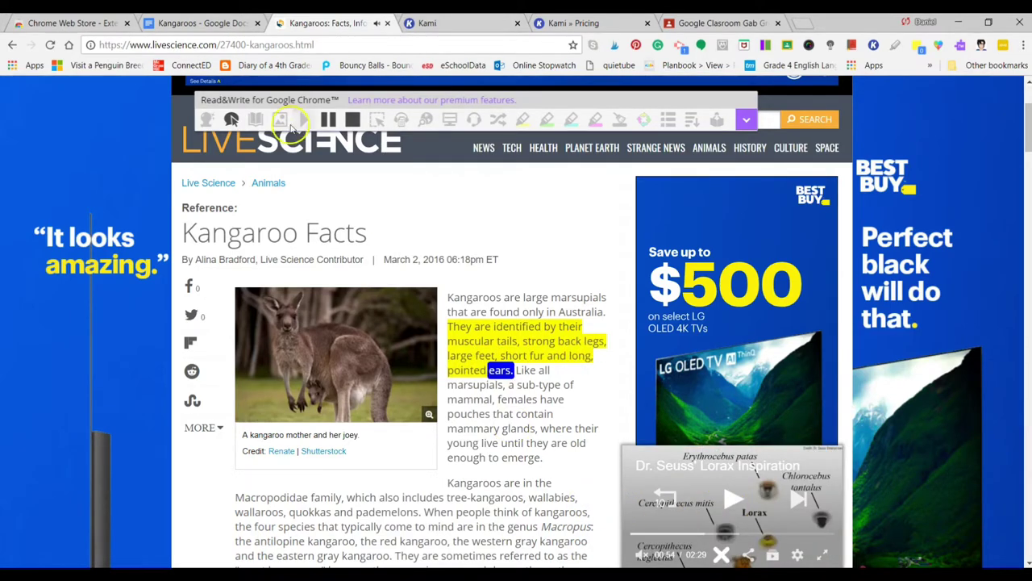
{"action": "left_click", "coordinate": [326, 120]}
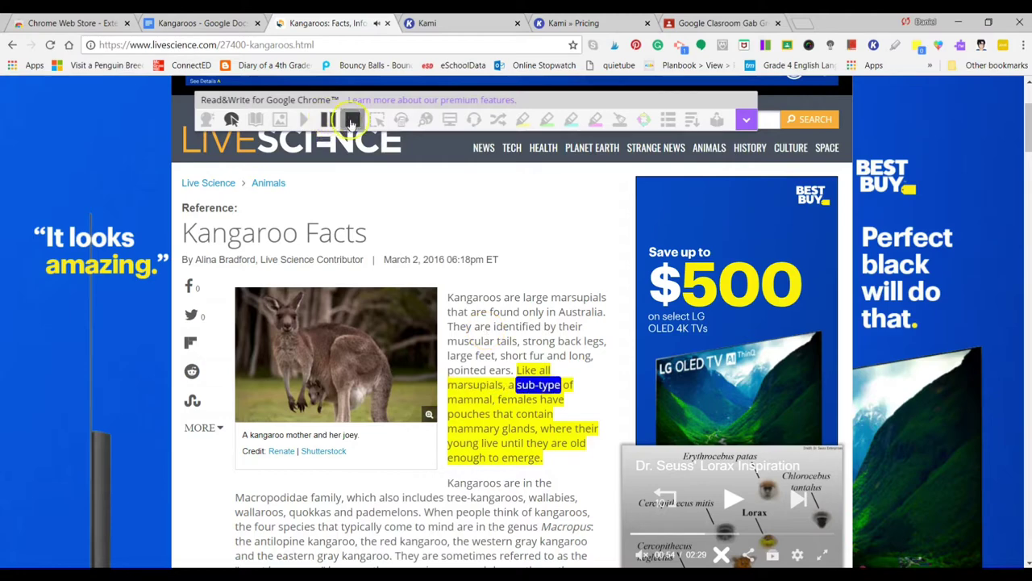
{"action": "left_click", "coordinate": [352, 120]}
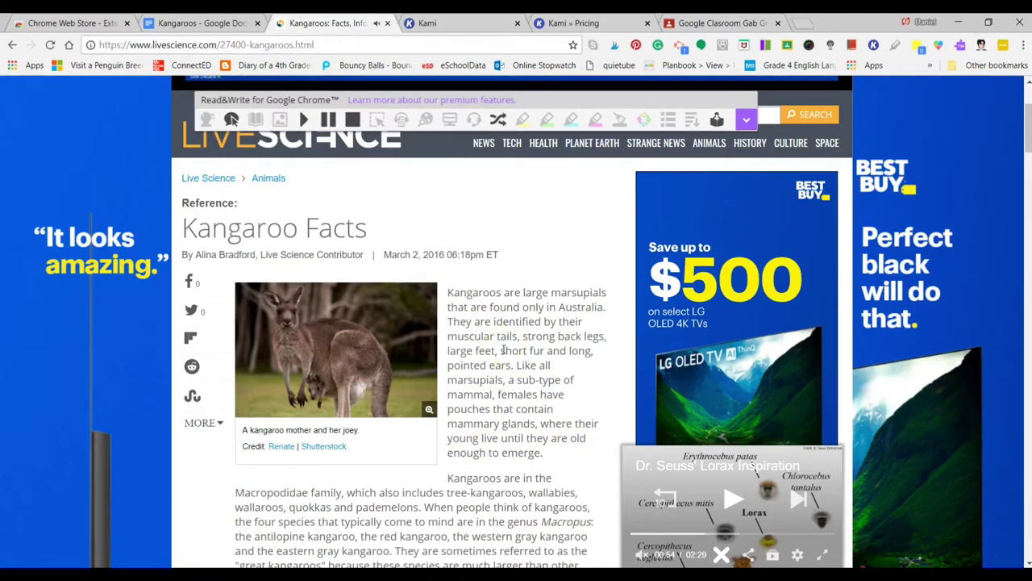
{"action": "scroll", "coordinate": [503, 349], "scroll_direction": "down", "scroll_amount": 1}
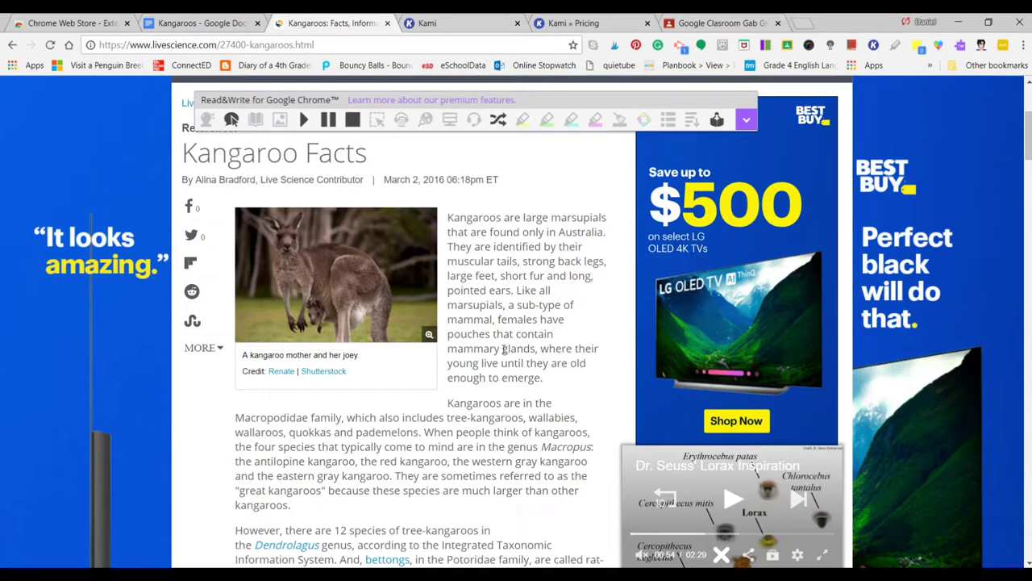
{"action": "left_click", "coordinate": [504, 305]}
{"action": "left_click", "coordinate": [963, 48]}
{"action": "left_click", "coordinate": [471, 216]}
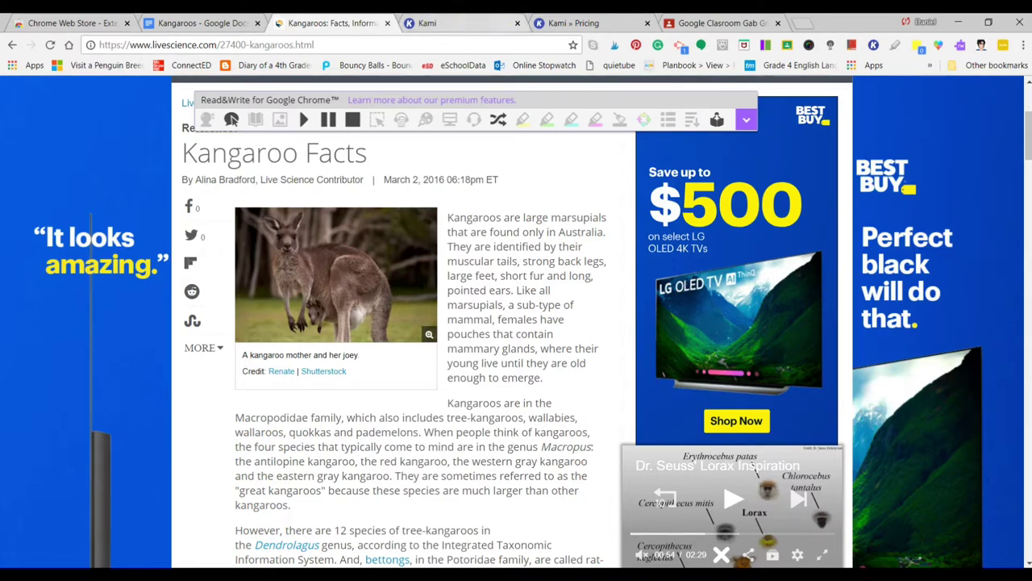
Close the two Kami tabs and switch to the Google Clasroom Gab Group Practice class.
{"action": "left_click", "coordinate": [517, 23]}
{"action": "left_click", "coordinate": [517, 22]}
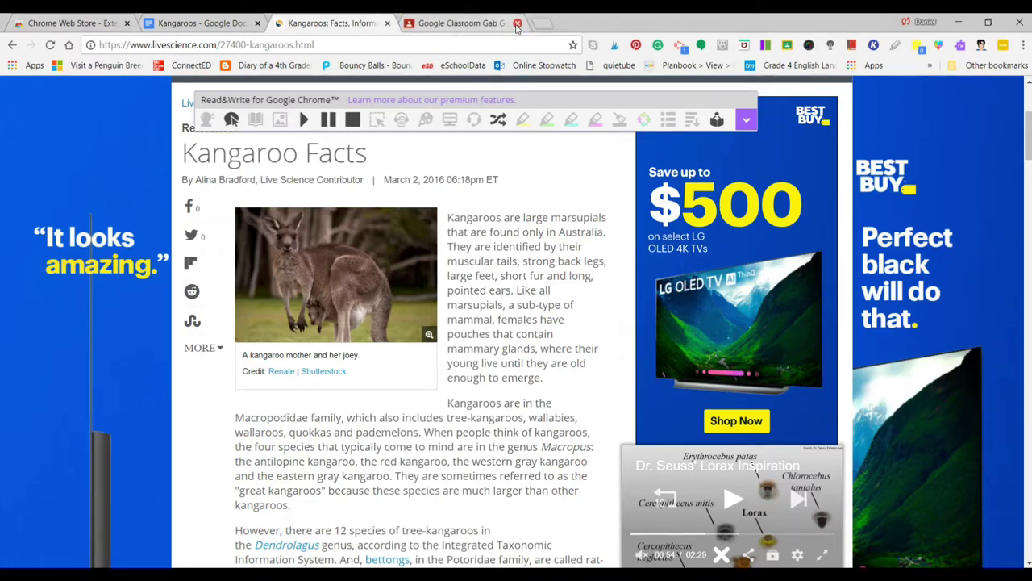
{"action": "left_click", "coordinate": [472, 26]}
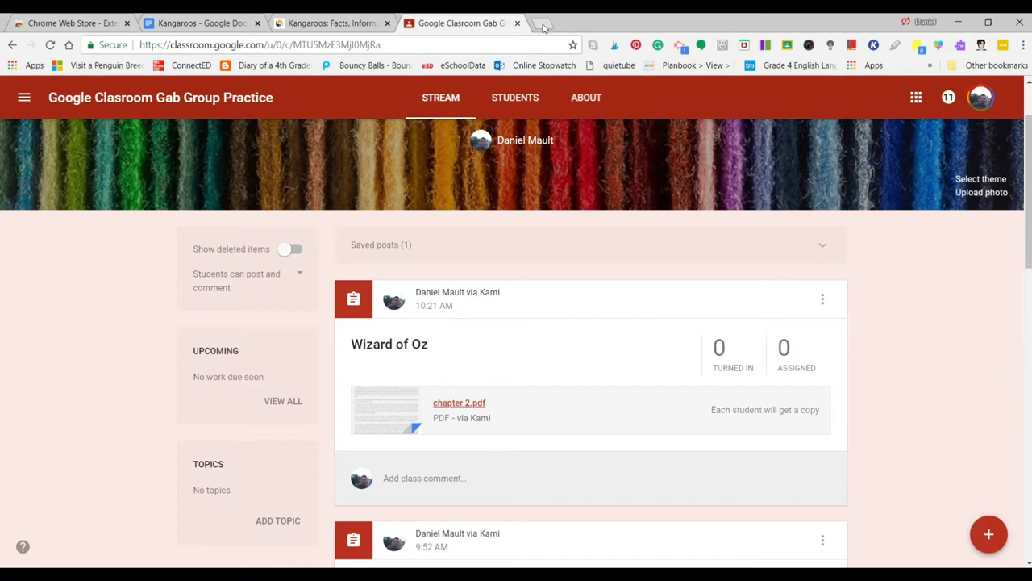
Open the 2048 game extension and play a series of moves, merging matching number tiles up to a 16 tile.
{"action": "left_click", "coordinate": [1004, 48]}
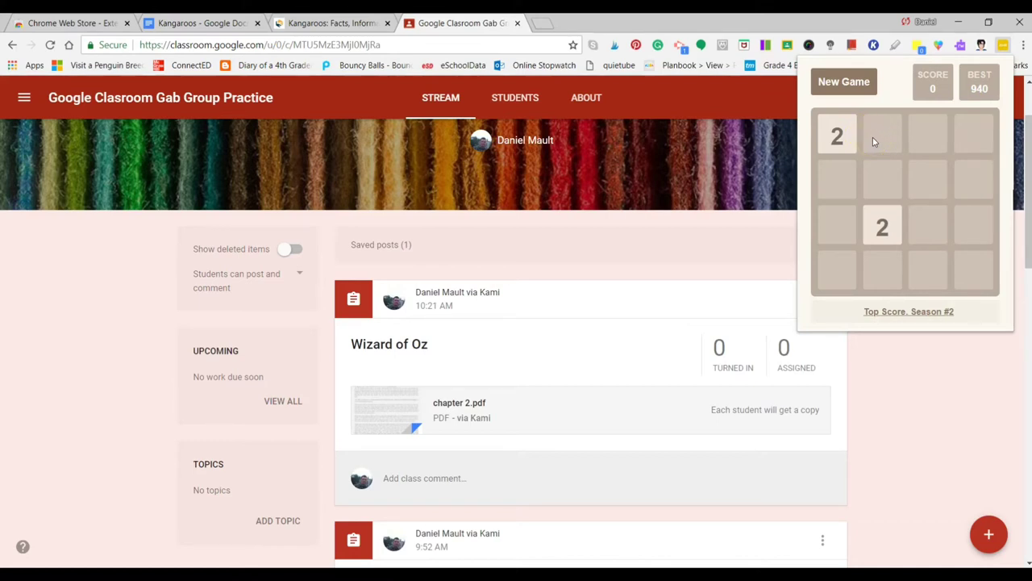
{"action": "key", "text": "Up"}
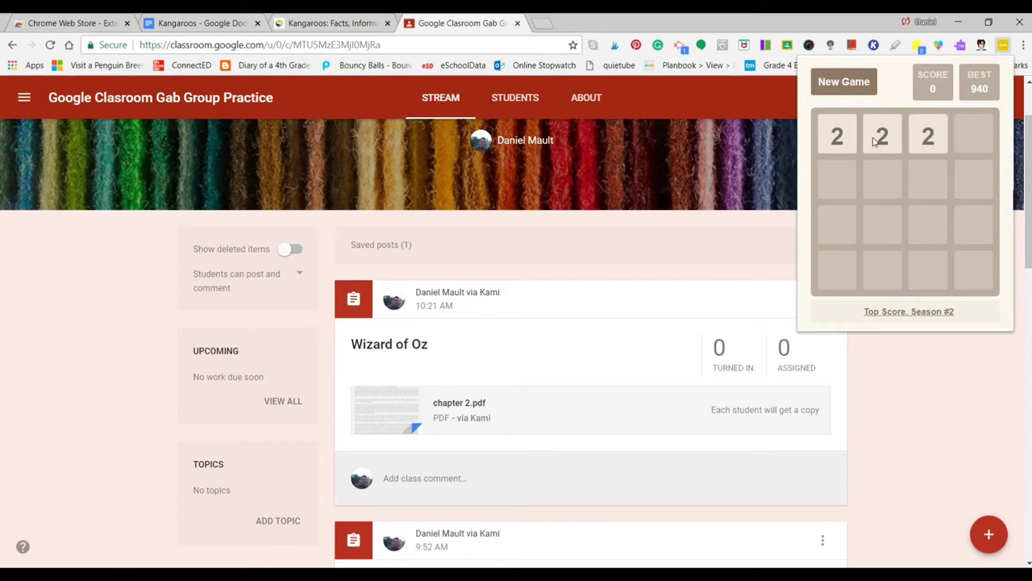
{"action": "key", "text": "Left"}
{"action": "key", "text": "Right"}
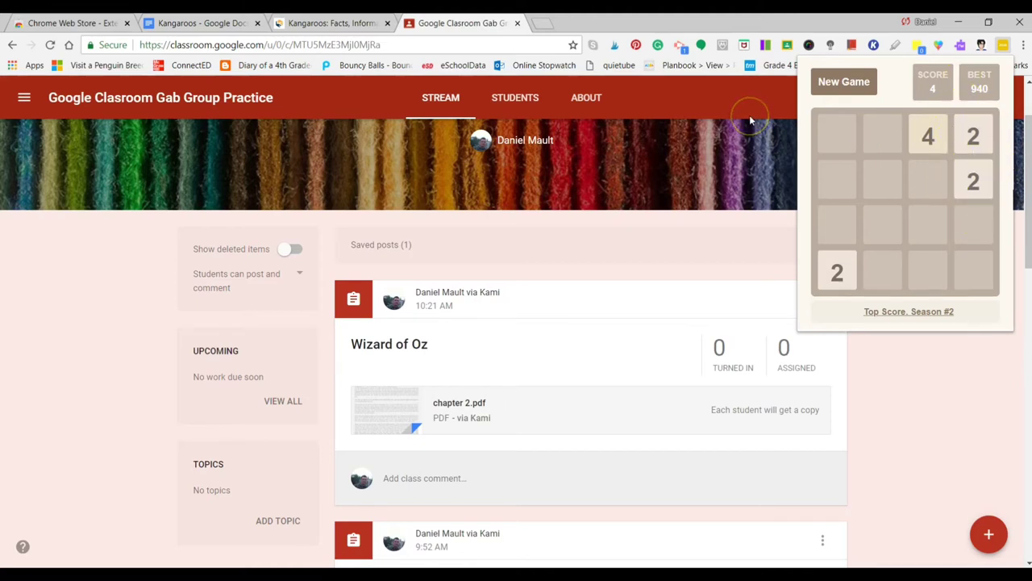
{"action": "key", "text": "Up"}
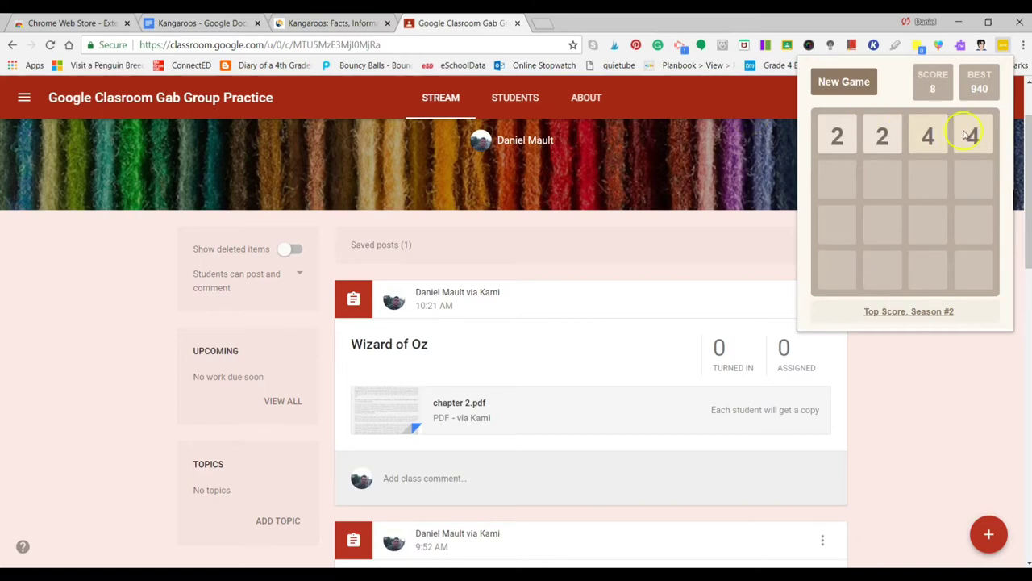
{"action": "key", "text": "Left"}
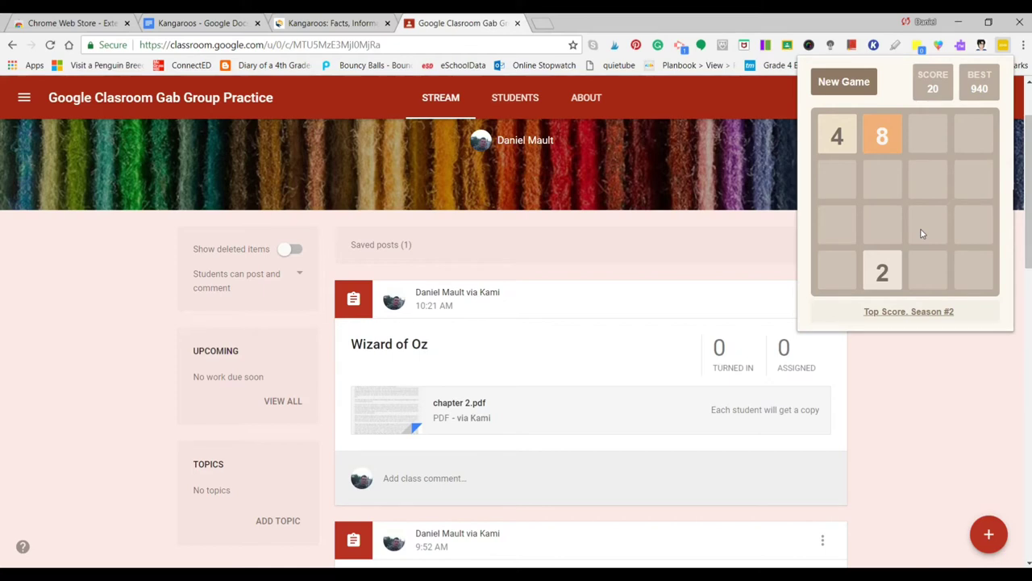
{"action": "key", "text": "Down"}
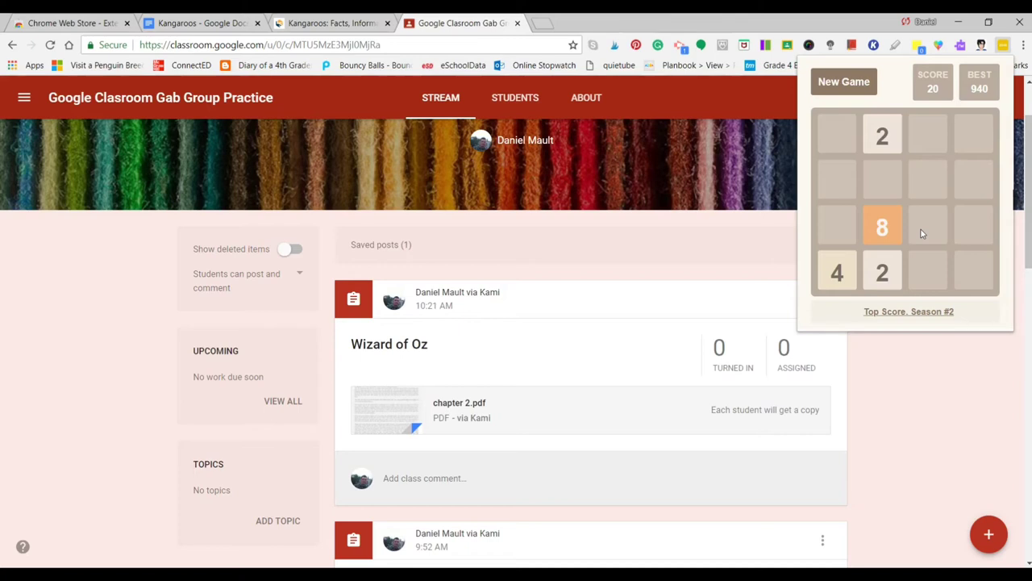
{"action": "key", "text": "Left"}
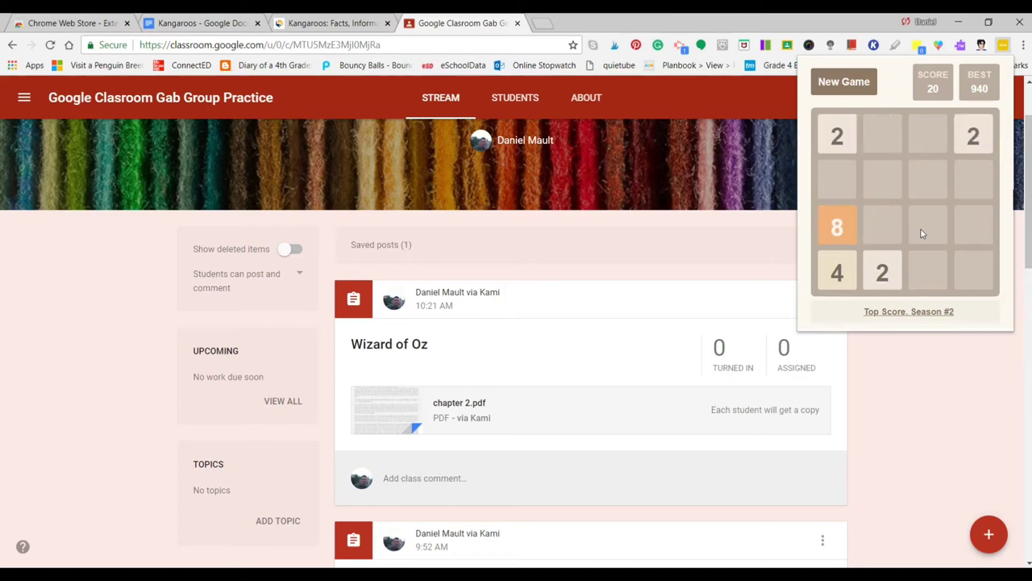
{"action": "key", "text": "Right"}
{"action": "key", "text": "Down"}
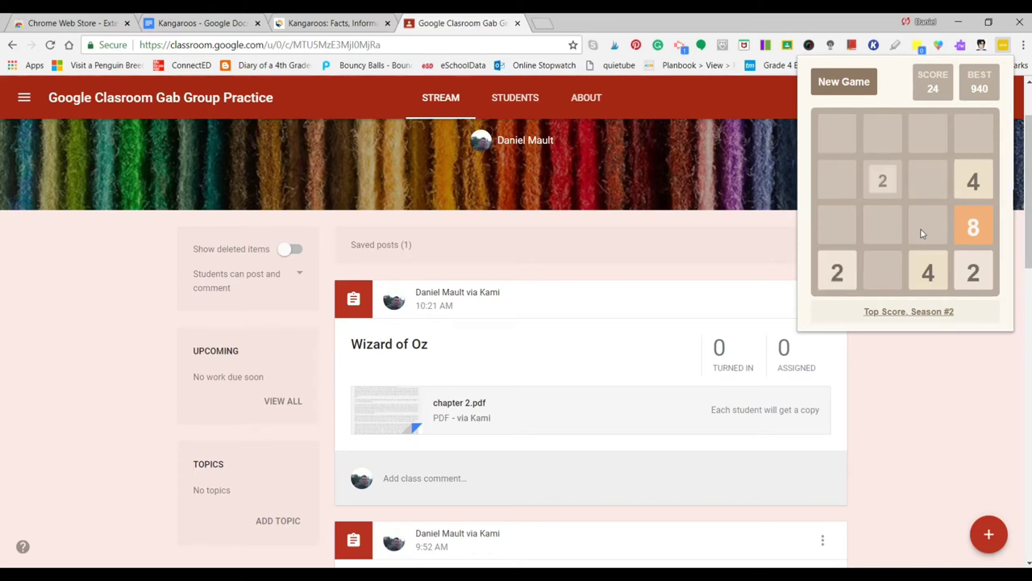
{"action": "key", "text": "Down"}
{"action": "key", "text": "Left"}
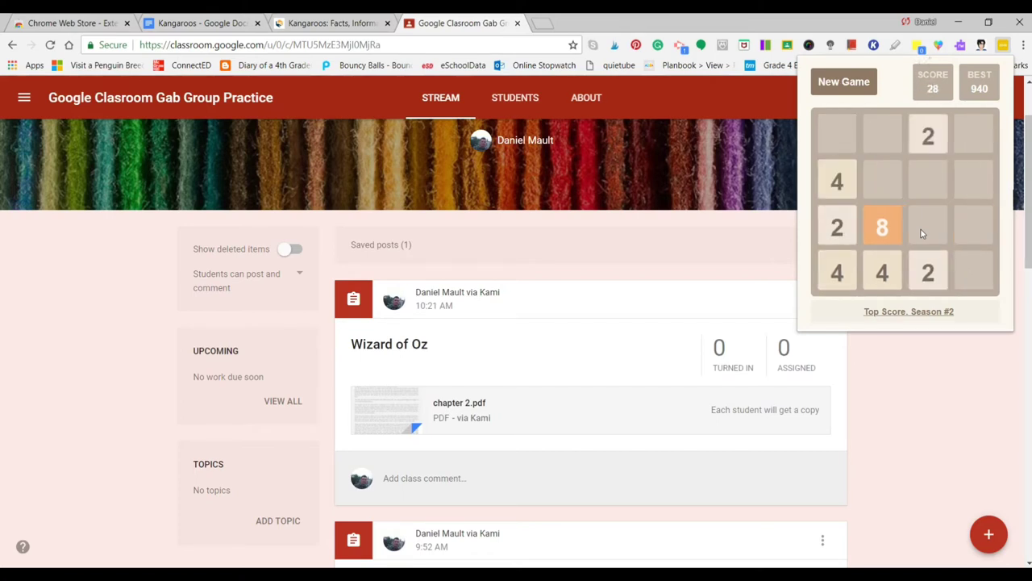
{"action": "key", "text": "Left"}
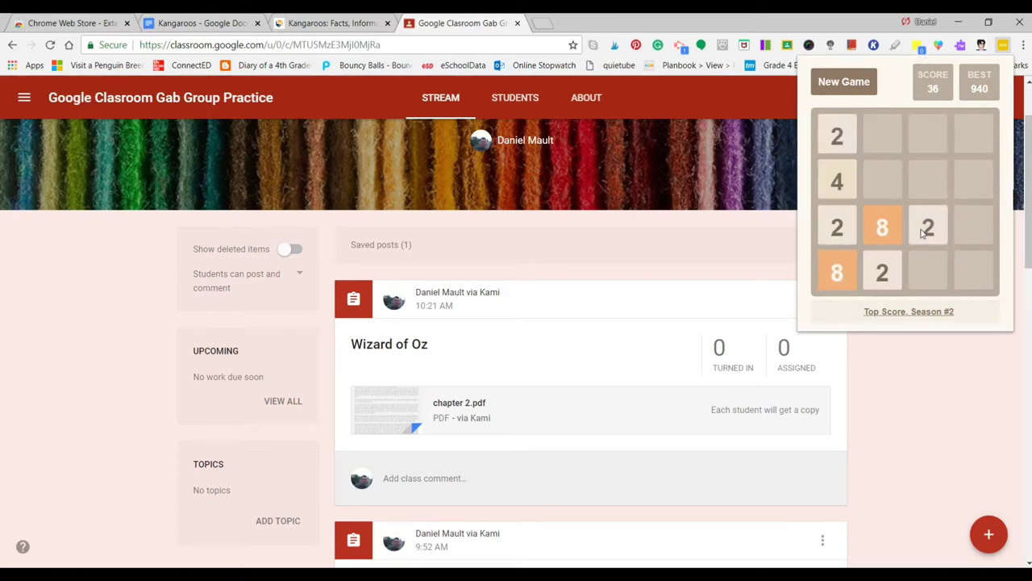
{"action": "key", "text": "Right"}
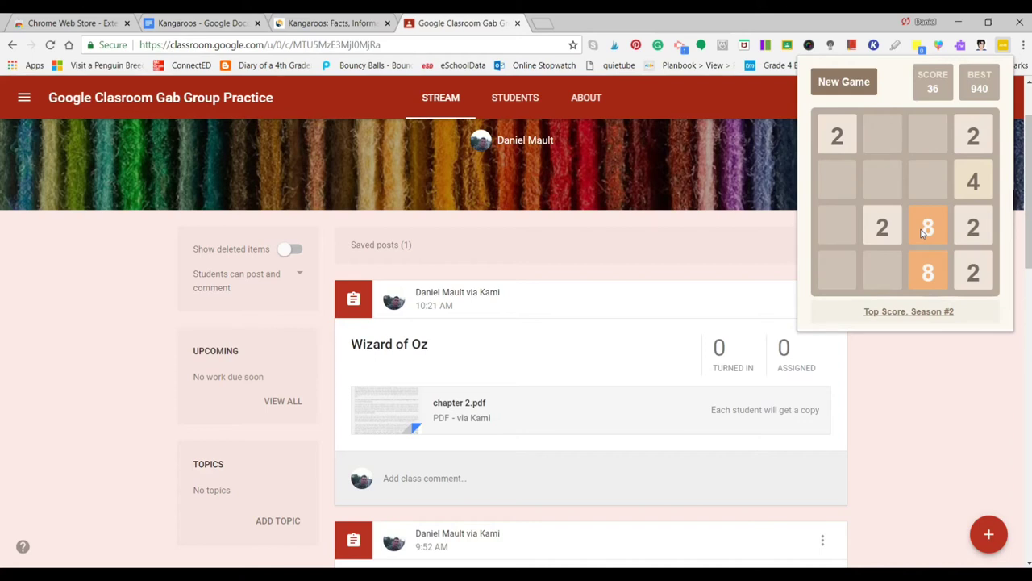
{"action": "key", "text": "Down"}
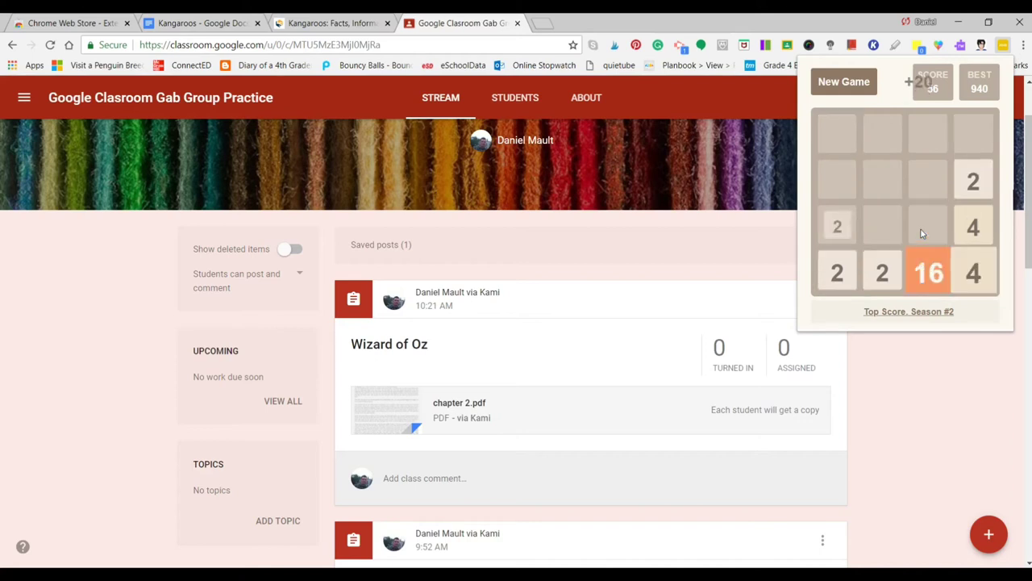
{"action": "key", "text": "Left"}
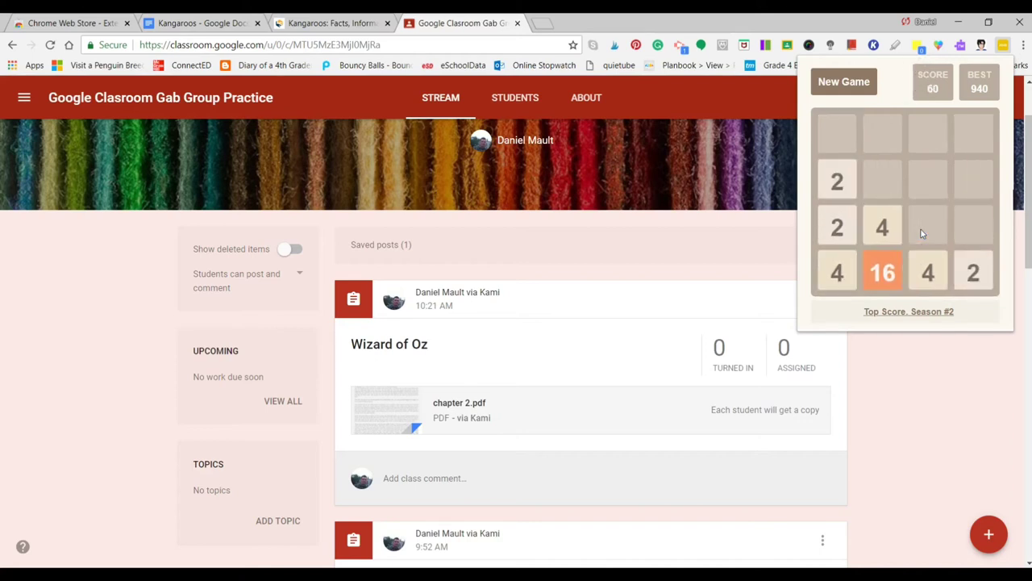
{"action": "key", "text": "Up"}
{"action": "key", "text": "Left"}
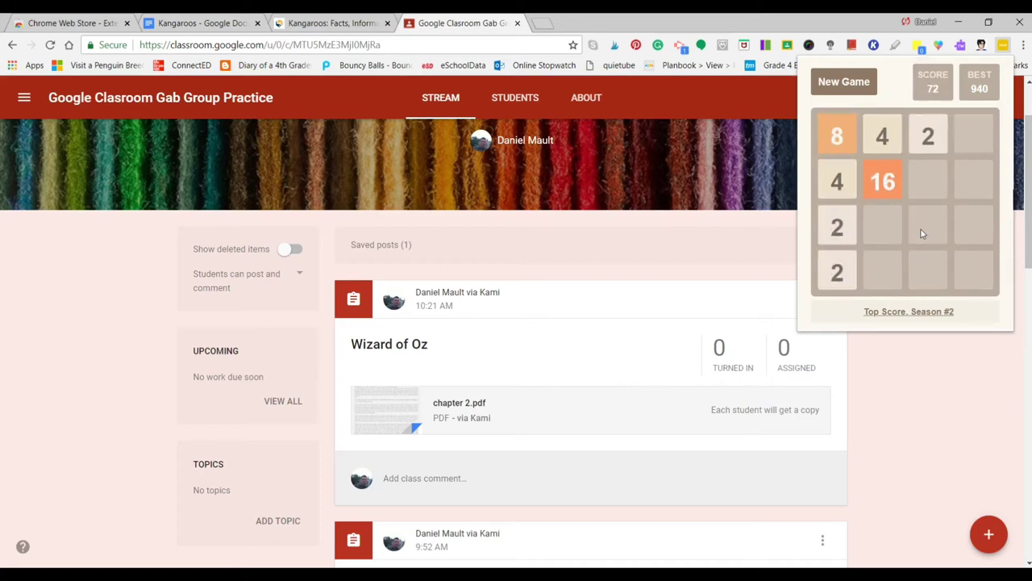
{"action": "key", "text": "Up"}
{"action": "key", "text": "Up"}
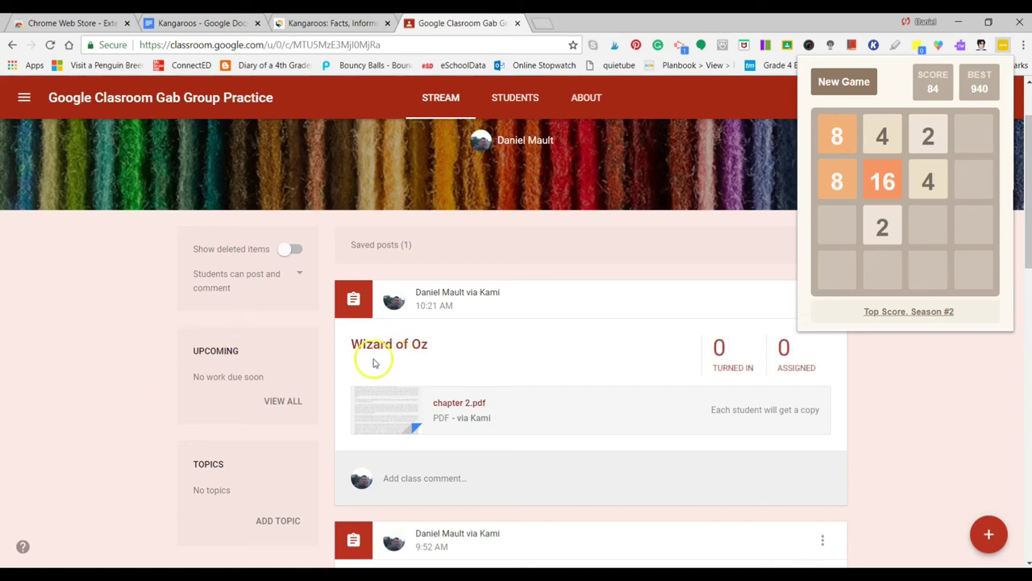
Show the management options for the Classroom Split extension and dismiss them without choosing one.
{"action": "right_click", "coordinate": [765, 45]}
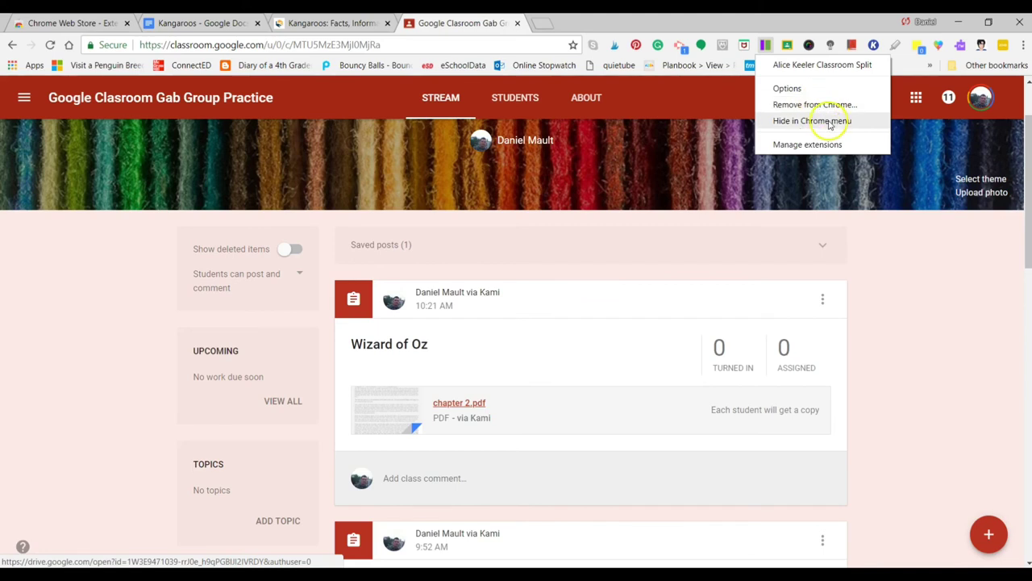
{"action": "left_click", "coordinate": [482, 22]}
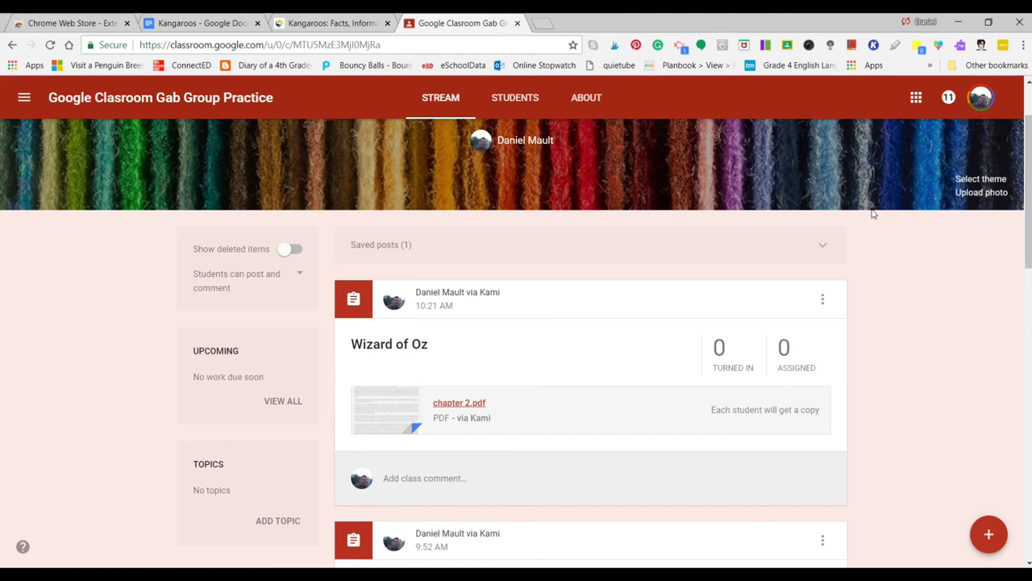
{"action": "left_click", "coordinate": [103, 260]}
{"action": "left_click", "coordinate": [542, 331]}
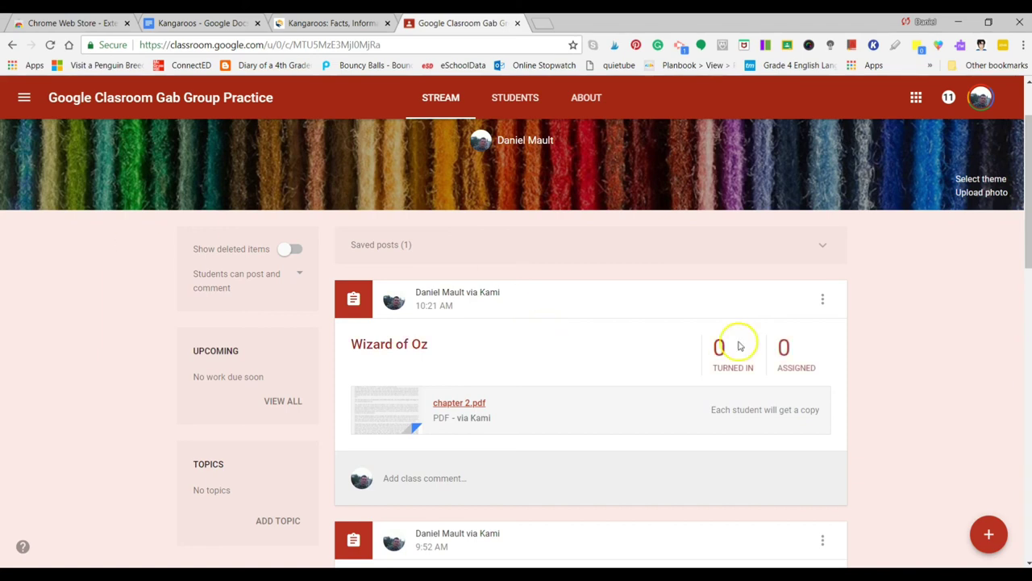